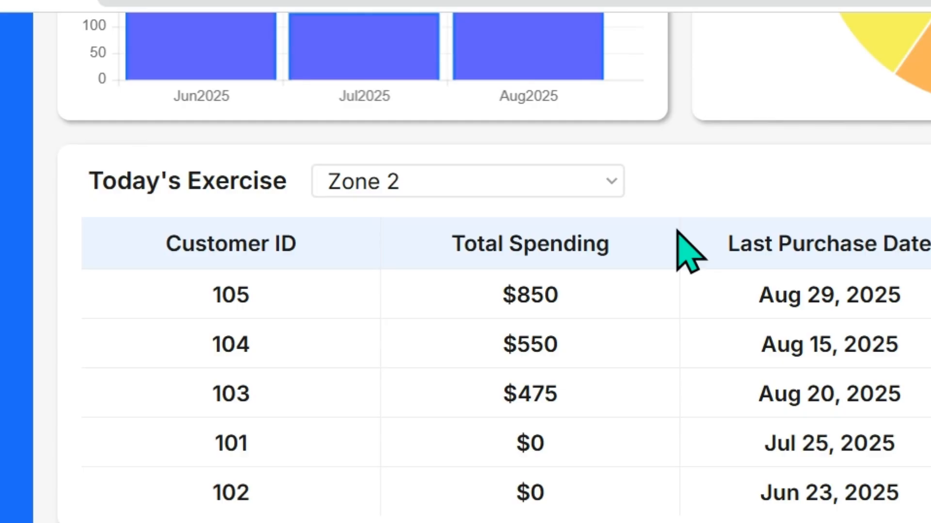
# Examine the filter options of the Today's Exercise, Product Reviews and Customer Issues tables
pyautogui.click(609, 188)
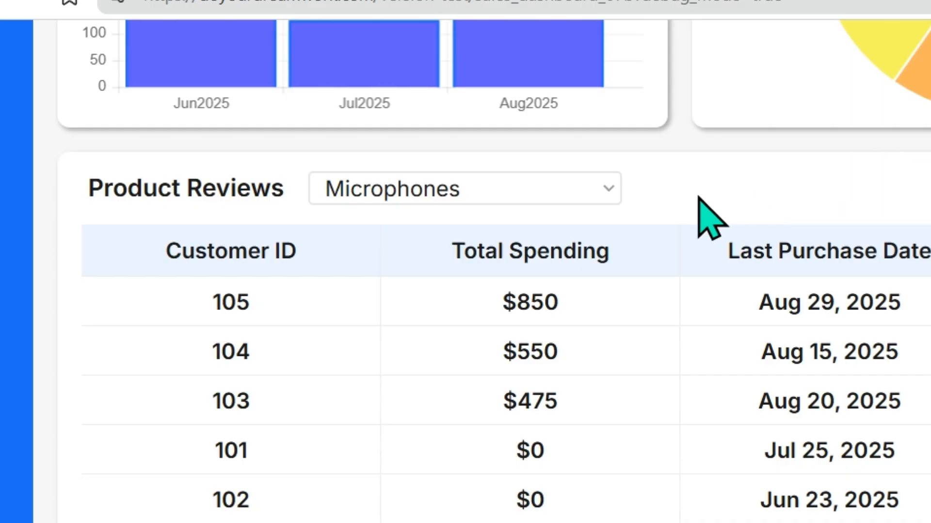
pyautogui.click(609, 194)
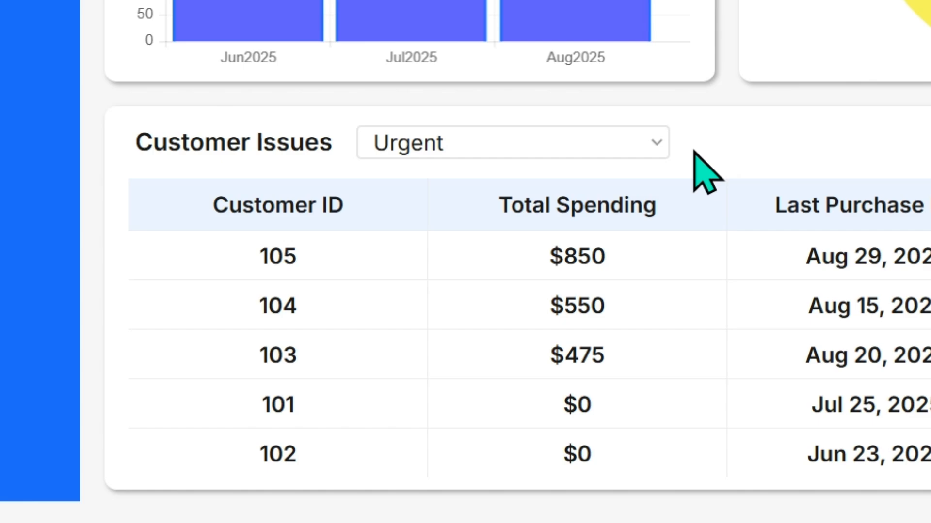
pyautogui.click(662, 151)
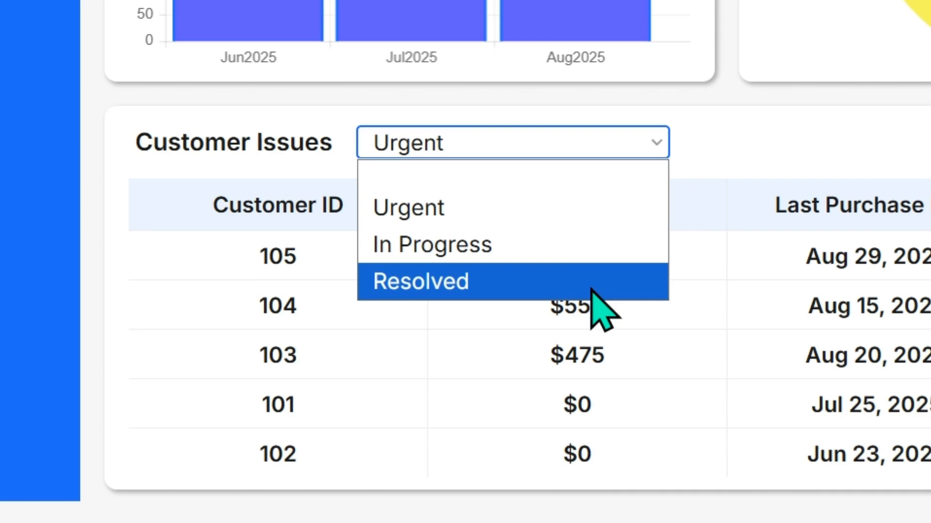
pyautogui.click(760, 140)
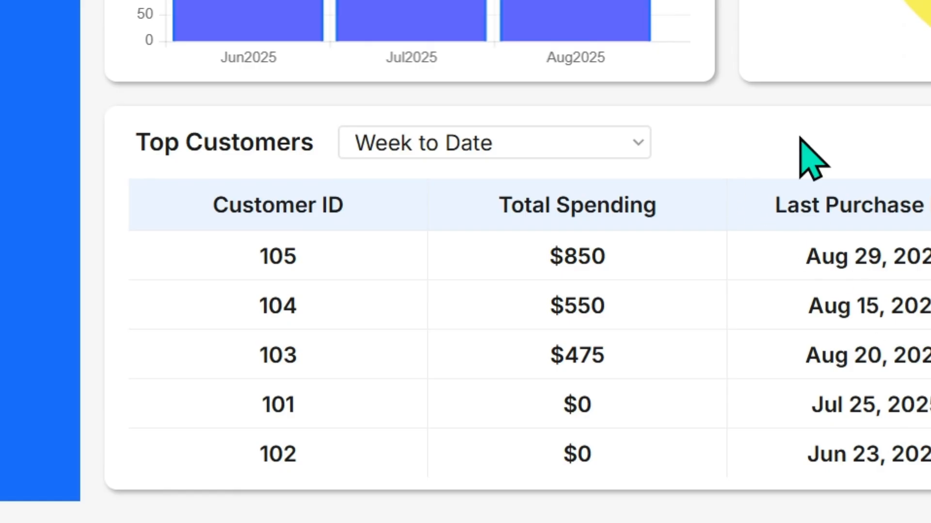
# Examine the time-period options offered for the Top Customers table
pyautogui.click(649, 148)
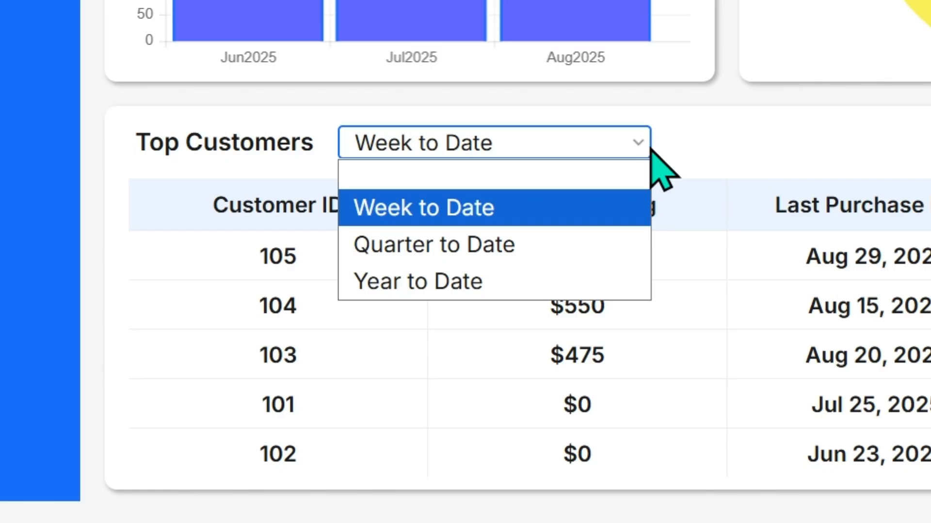
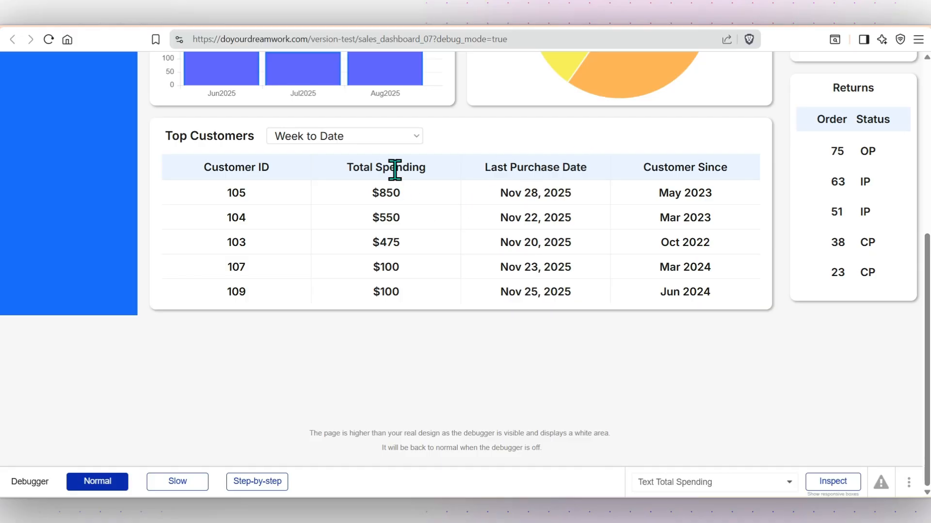
pyautogui.click(420, 136)
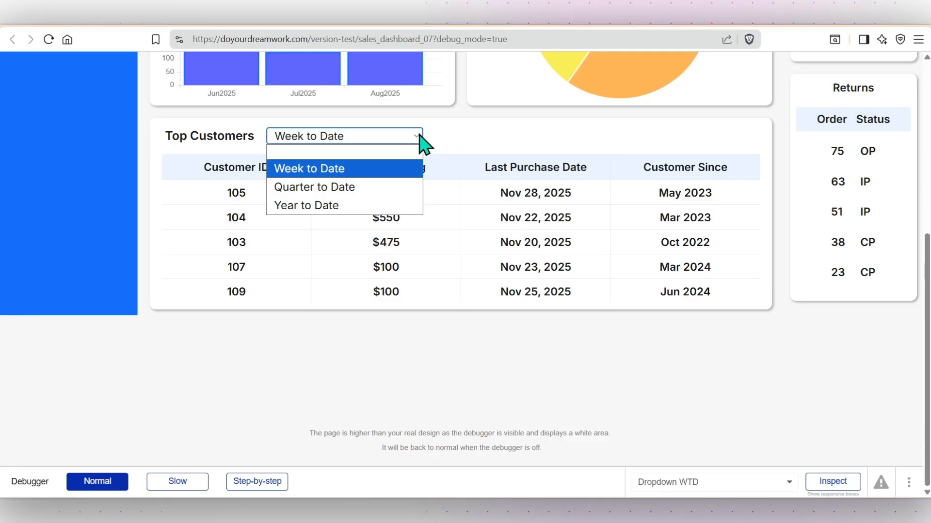
pyautogui.click(488, 140)
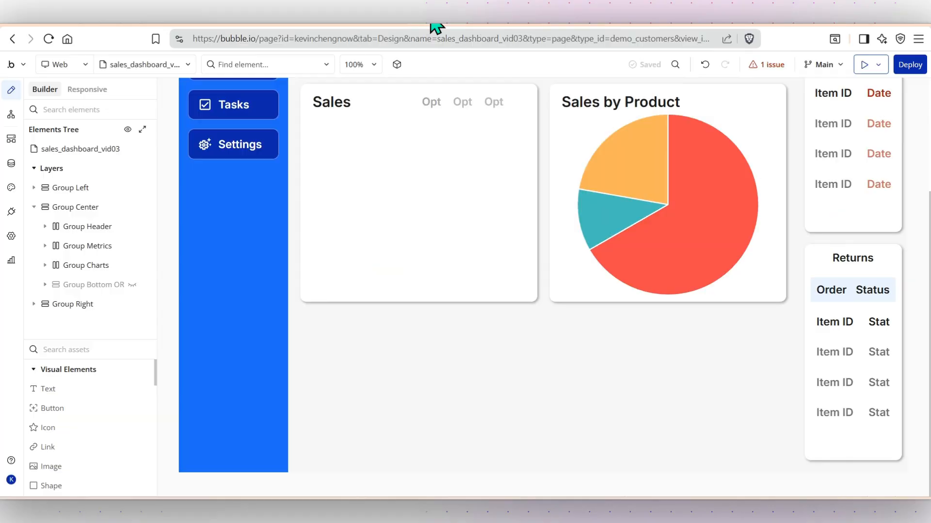
# Review the customer entries in the Bubble database, and check them against the Top Customers period options in the sales_dashboard_07 preview
pyautogui.click(12, 164)
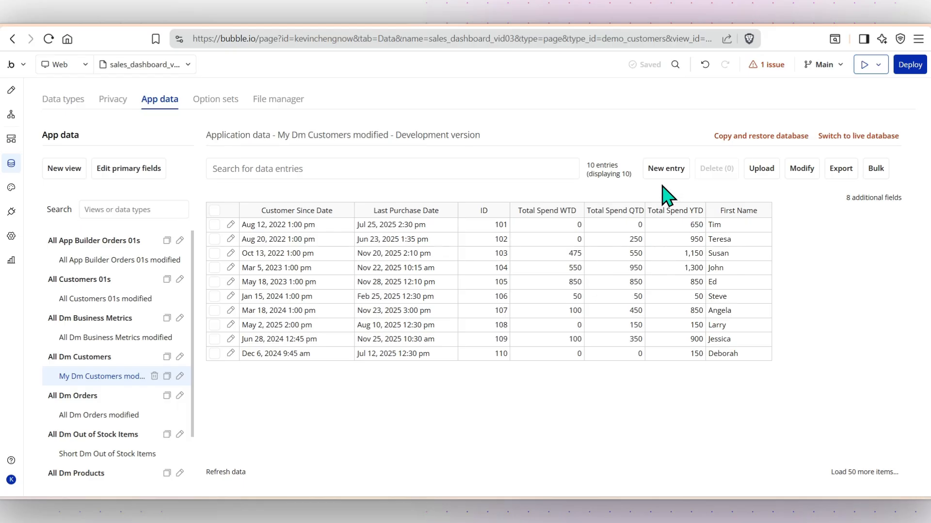
pyautogui.click(566, 24)
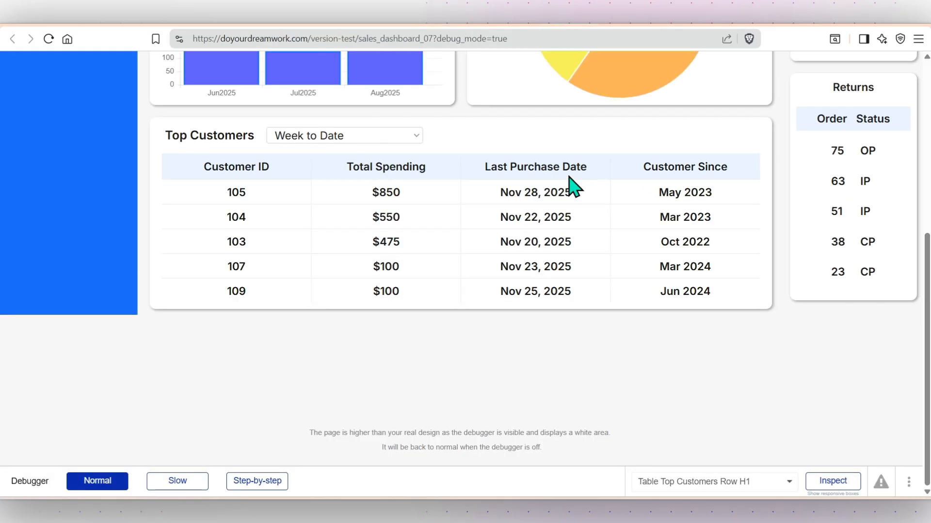
pyautogui.click(416, 138)
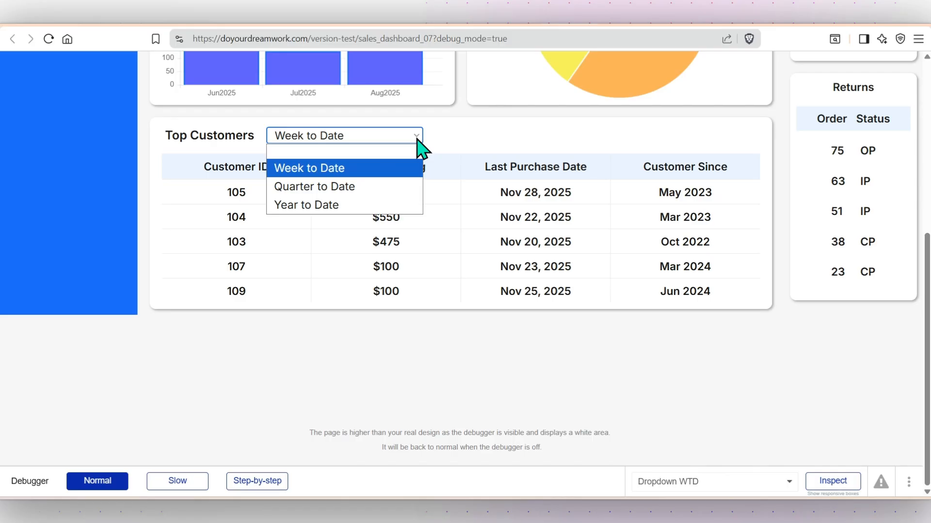
pyautogui.click(472, 150)
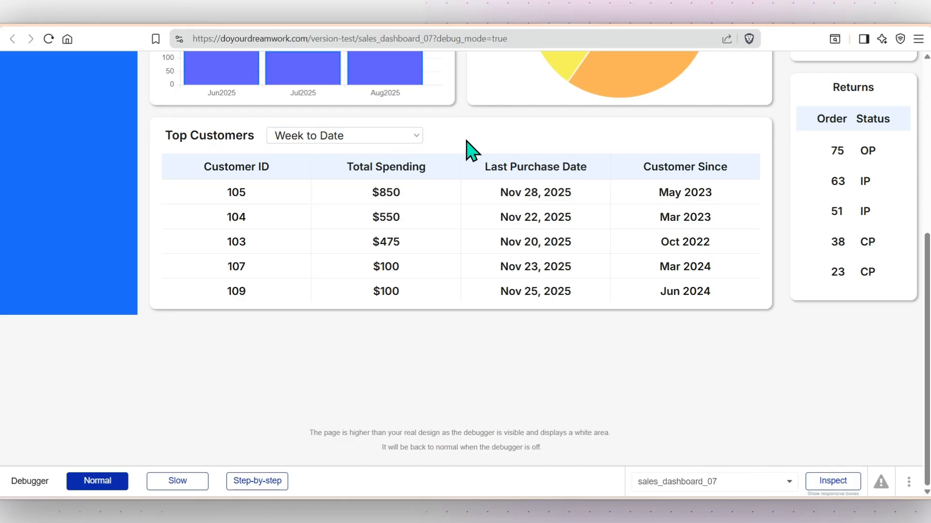
# Compare the sales_dashboard_07 preview with the sales_dashboard_vid03 preview, and return to the sales_dashboard_vid03 page in the Bubble editor
pyautogui.click(419, 24)
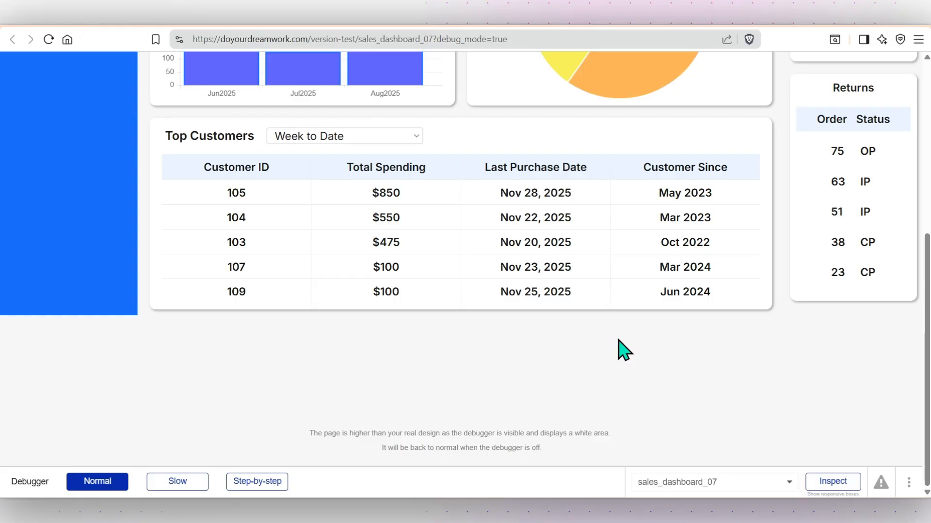
pyautogui.scroll(6, 624, 349)
pyautogui.scroll(-6, 624, 349)
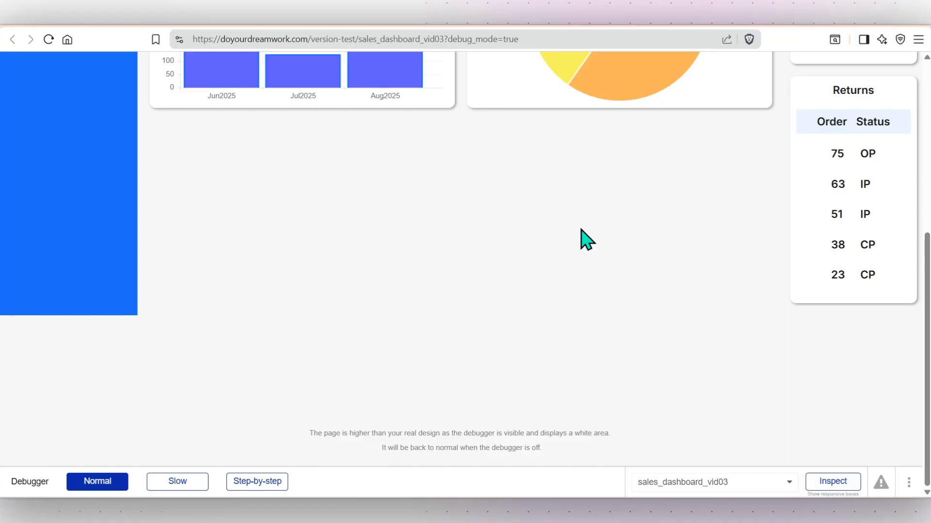
pyautogui.click(431, 21)
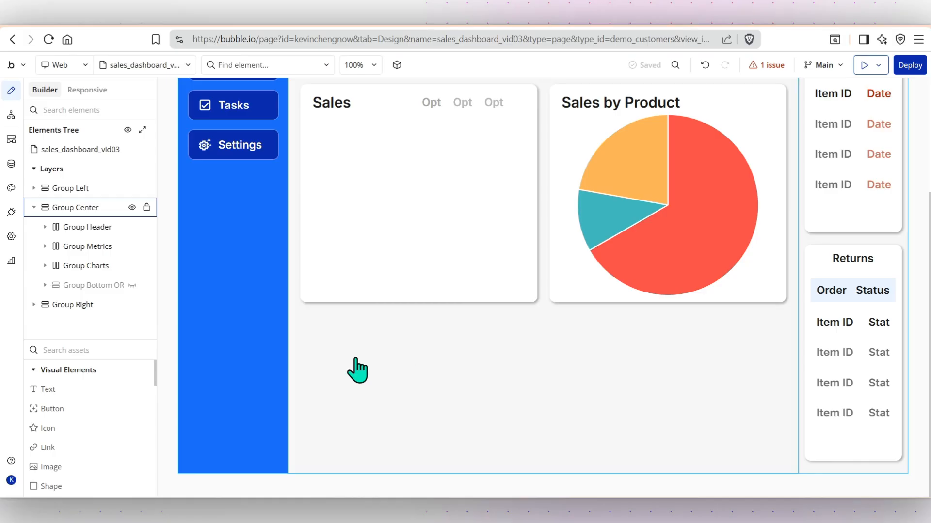
# Draw a new group inside Group Center, directly below the Sales and Sales by Product charts
pyautogui.press('Escape')
pyautogui.scroll(-3, 82, 410)
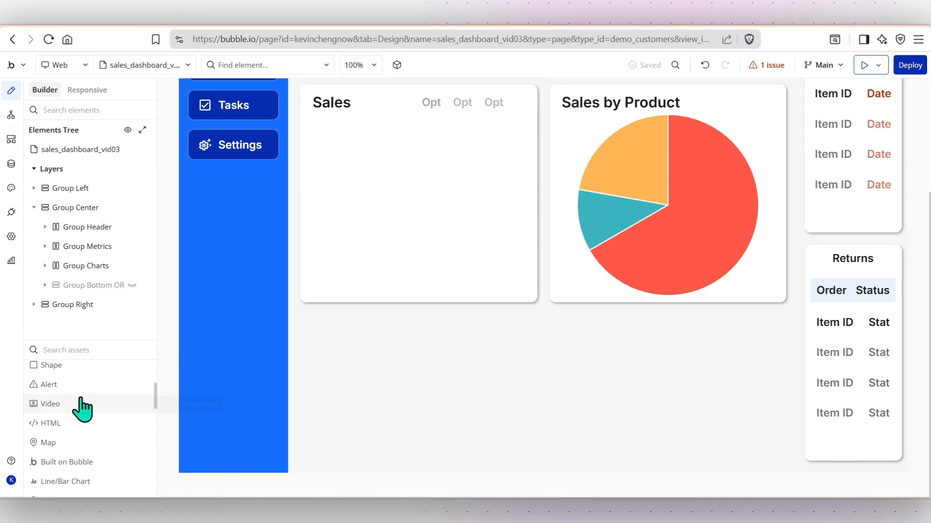
pyautogui.scroll(-5, 81, 410)
pyautogui.click(63, 421)
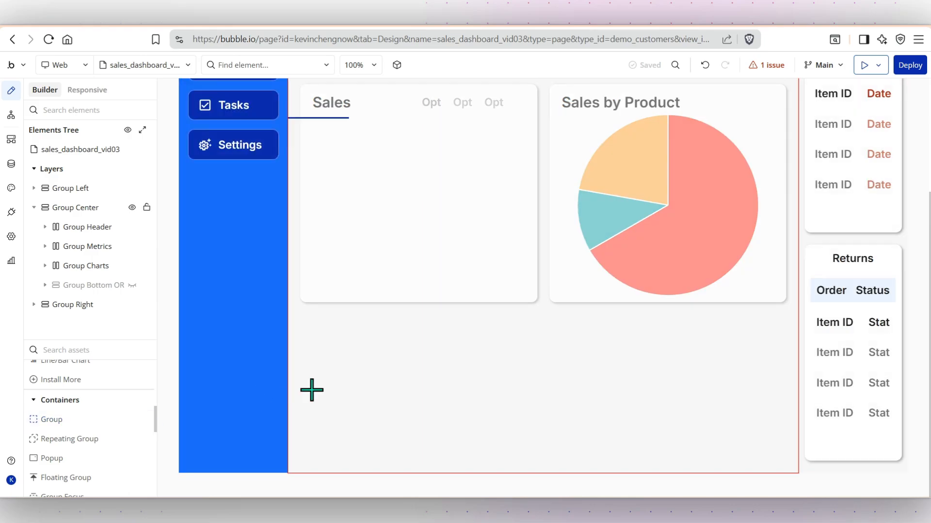
pyautogui.moveTo(319, 318); pyautogui.dragTo(343, 342)
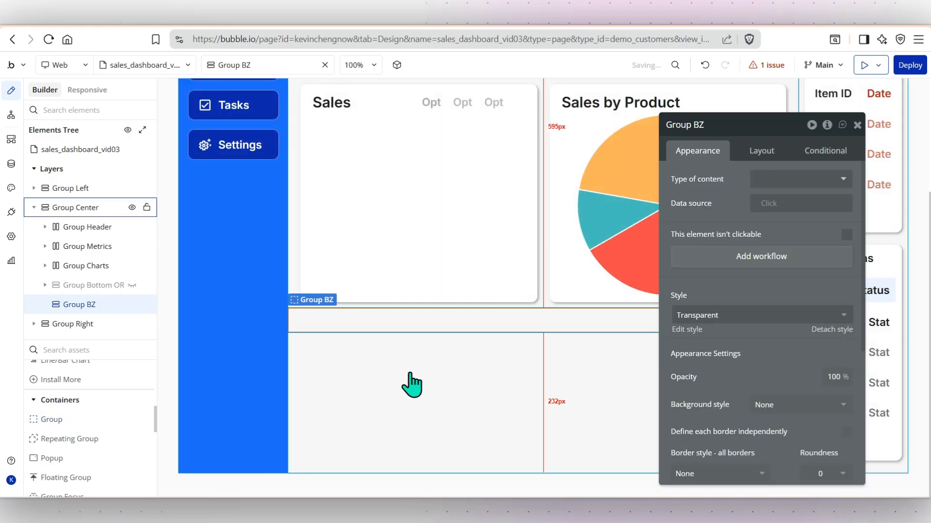
# Rename the new group below the charts as Group Bottom
pyautogui.click(712, 129)
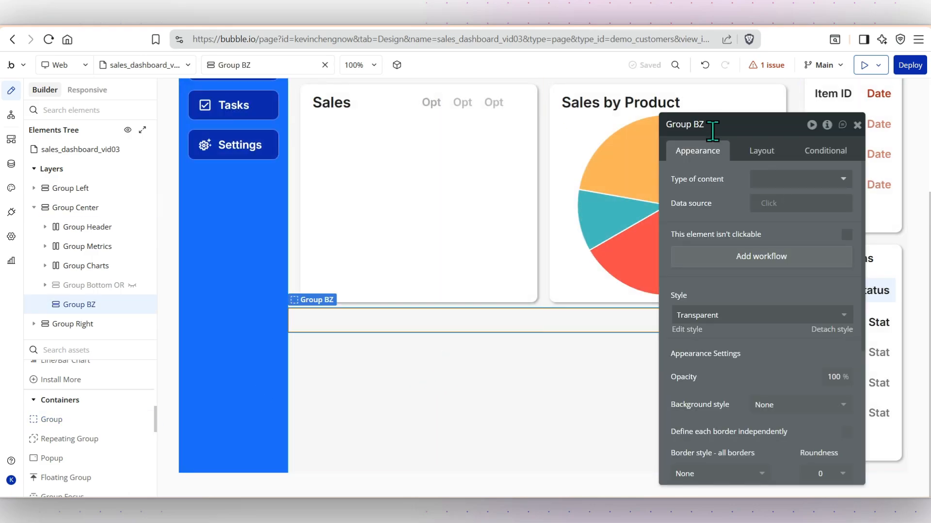
pyautogui.press('BackSpace')
pyautogui.press('BackSpace')
pyautogui.press('BackSpace')
pyautogui.write('Bottom')
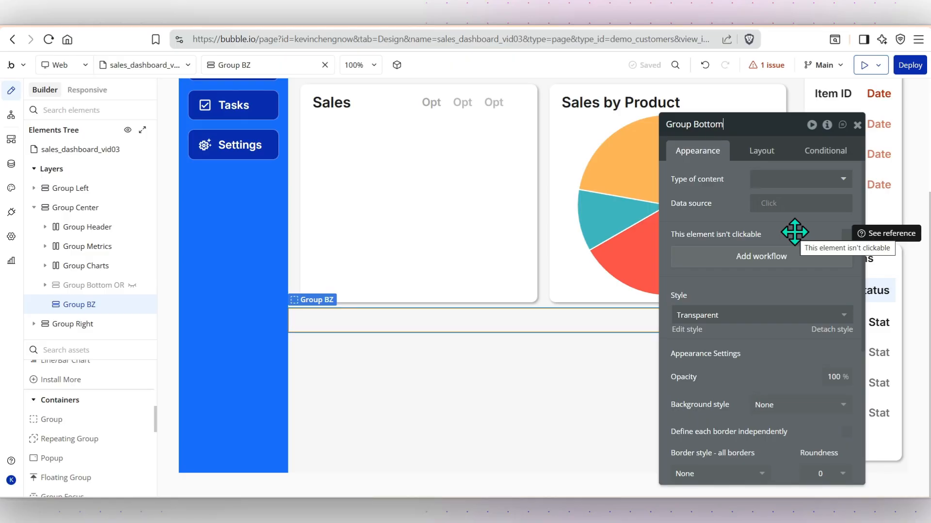
# Give Group Bottom a flat color background in white (#FFFFFF)
pyautogui.scroll(-3, 793, 233)
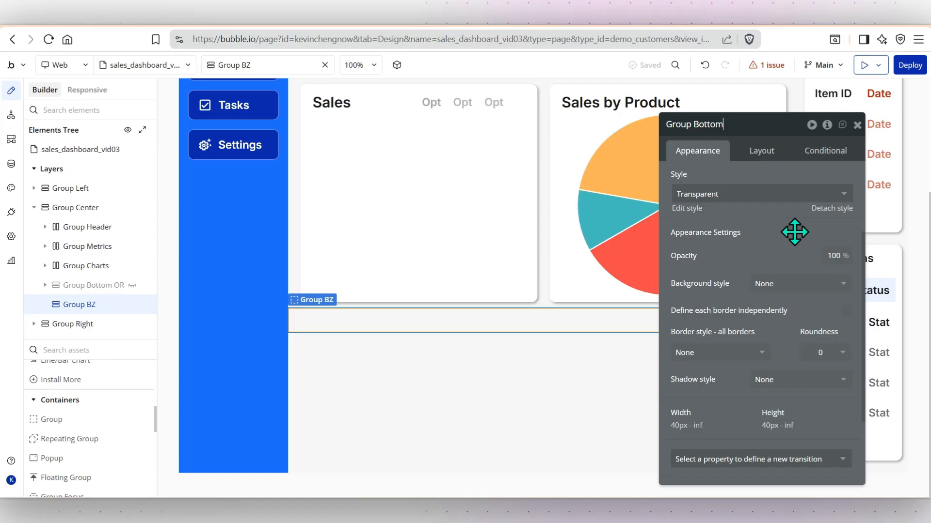
pyautogui.click(834, 286)
pyautogui.click(796, 339)
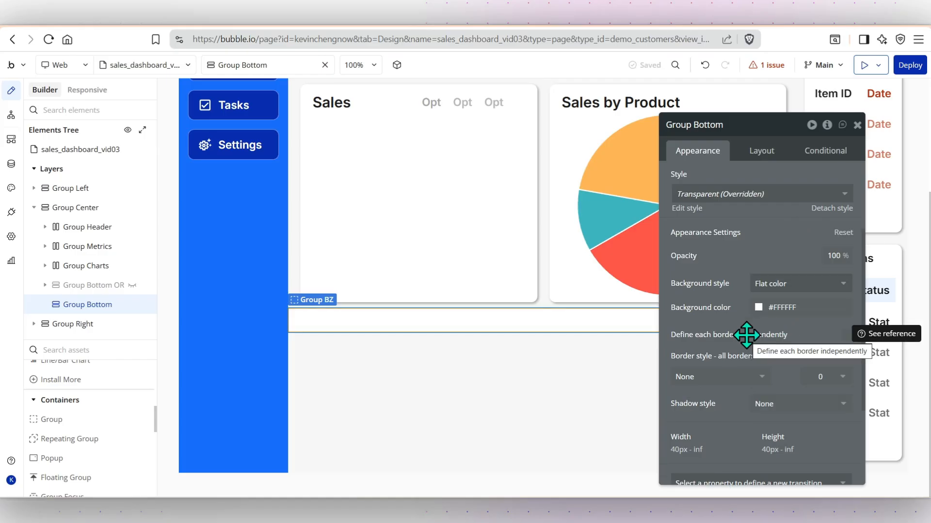
# Apply an Outset shadow to Group Bottom and set its border roundness to 10
pyautogui.scroll(-5, 746, 335)
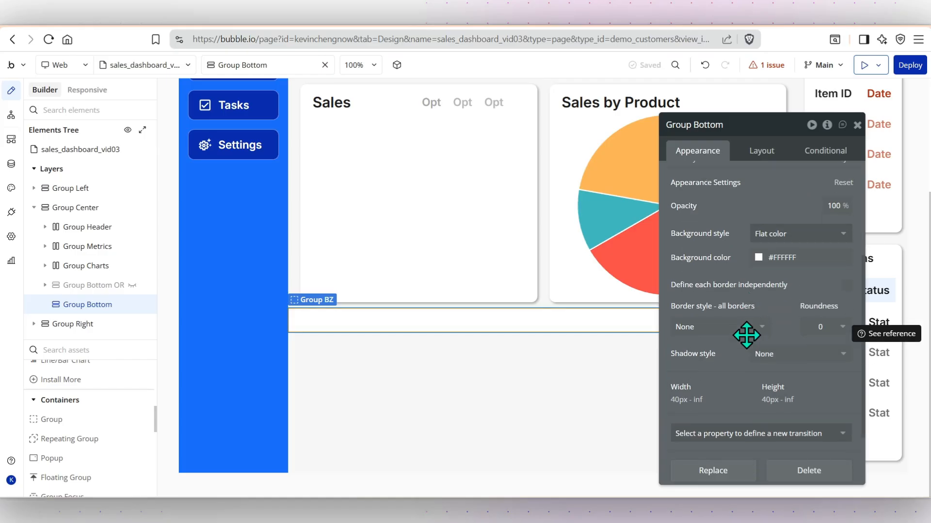
pyautogui.scroll(2, 569, 364)
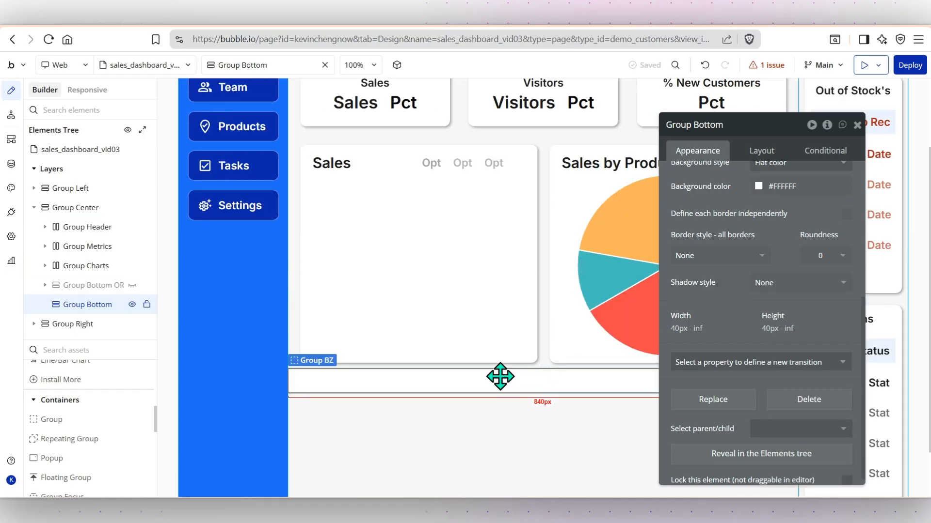
pyautogui.scroll(3, 497, 380)
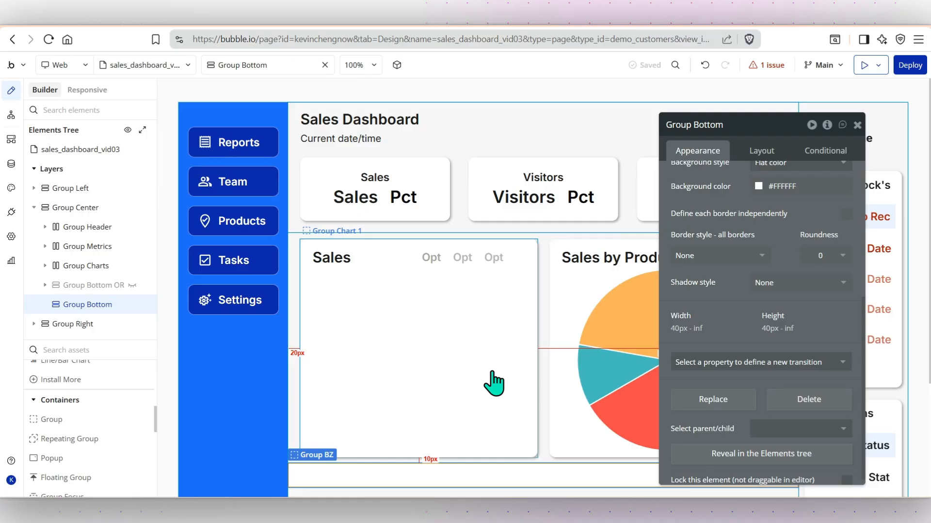
pyautogui.scroll(-5, 485, 335)
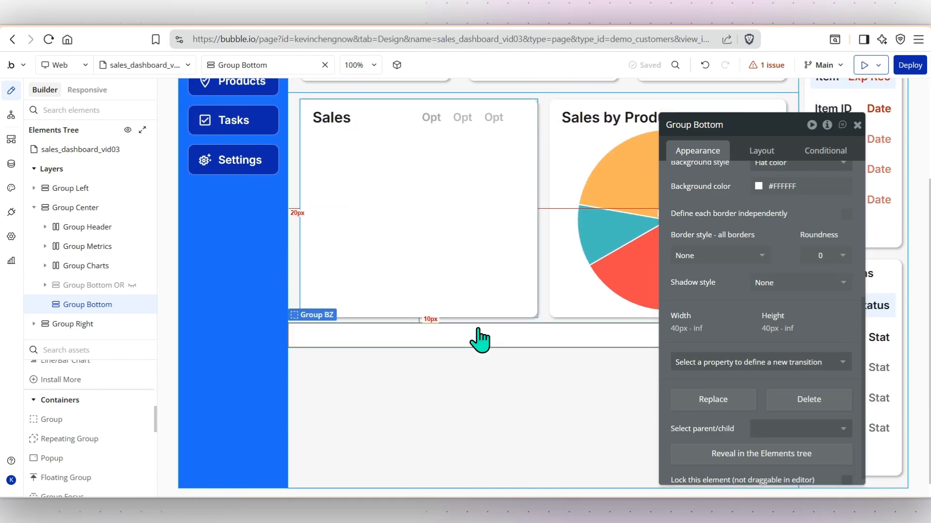
pyautogui.click(842, 284)
pyautogui.click(780, 339)
pyautogui.click(822, 253)
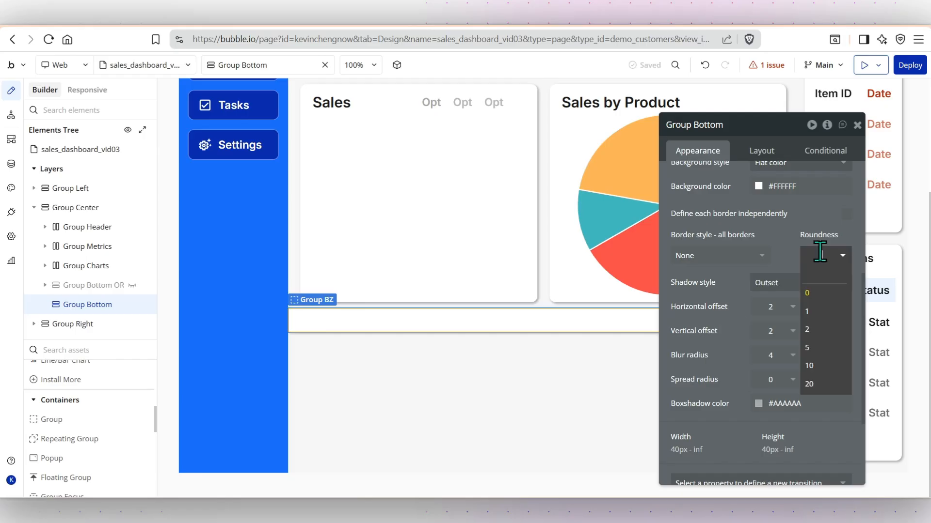
pyautogui.click(816, 366)
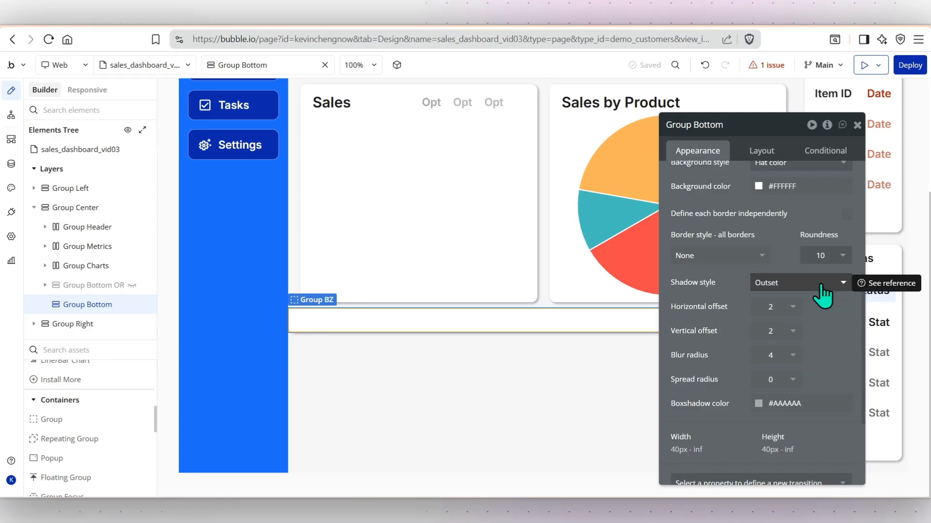
# Apply gap spacing between the elements in Group Bottom with a row gap of 1 px
pyautogui.click(762, 152)
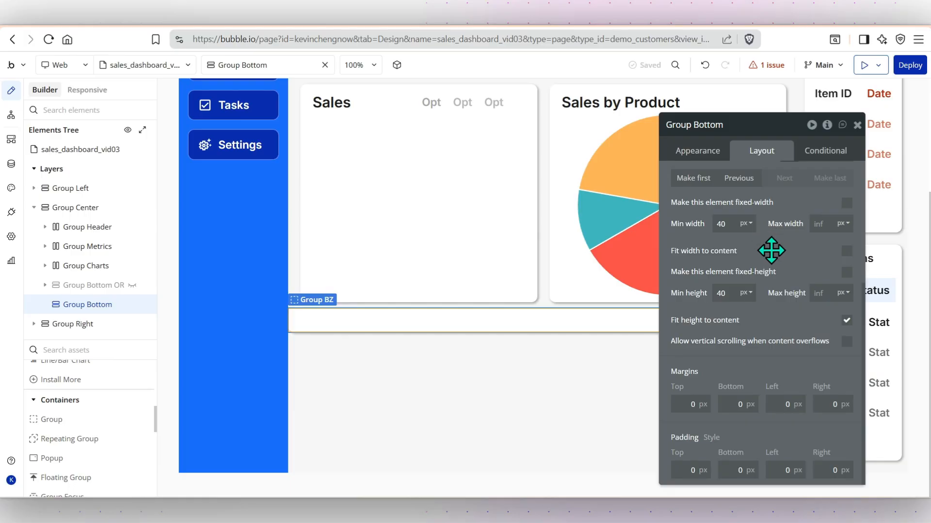
pyautogui.scroll(4, 775, 256)
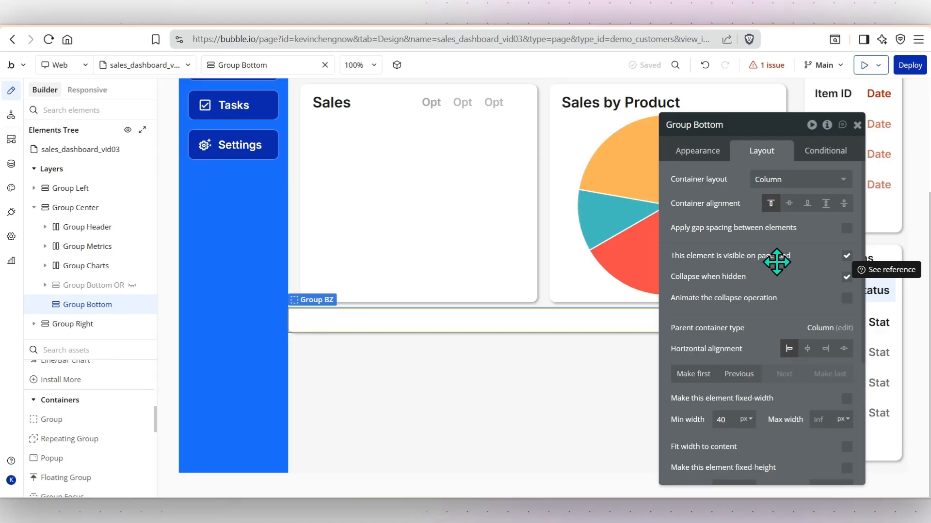
pyautogui.click(846, 228)
pyautogui.click(836, 249)
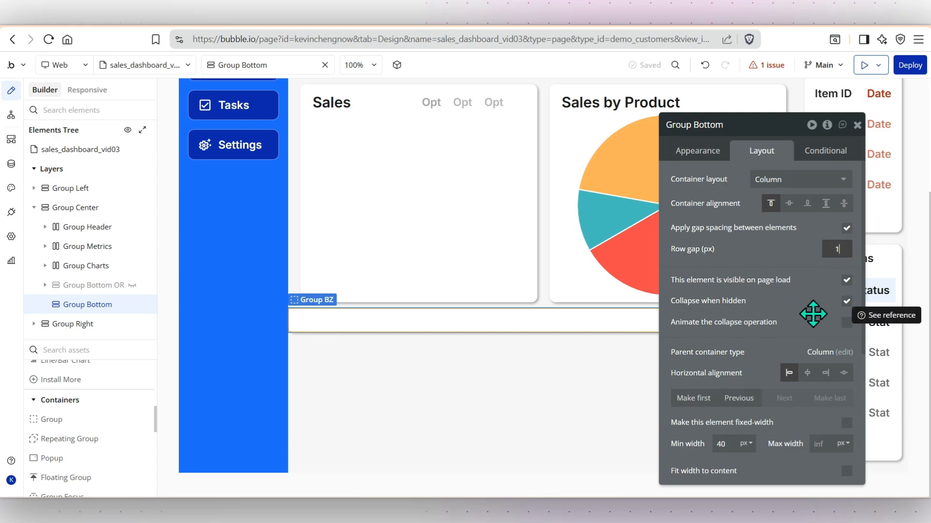
# Set Group Bottom's minimum height to 100 px
pyautogui.scroll(-3, 813, 314)
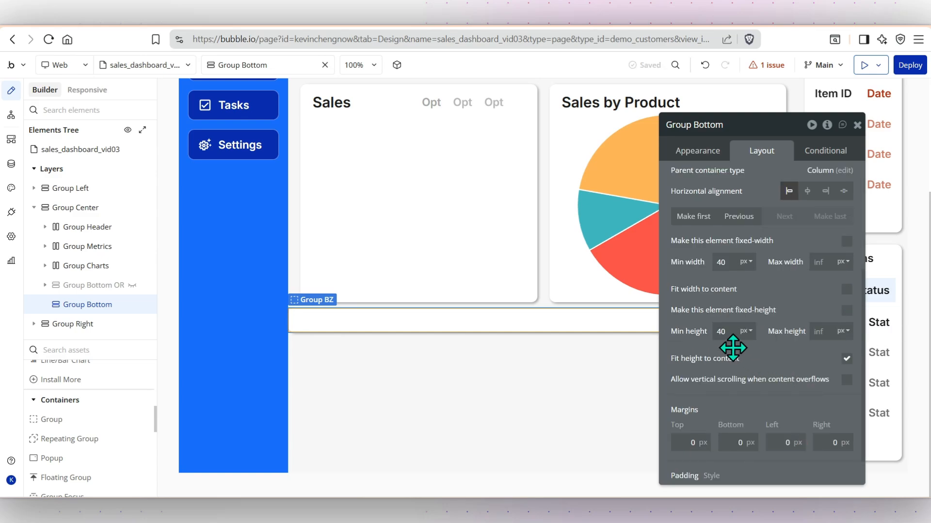
pyautogui.click(722, 333)
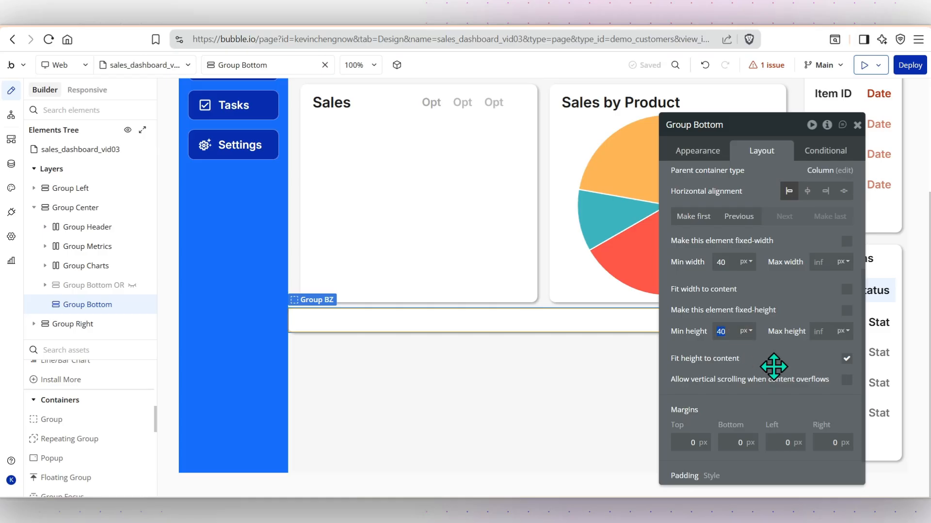
pyautogui.write('100')
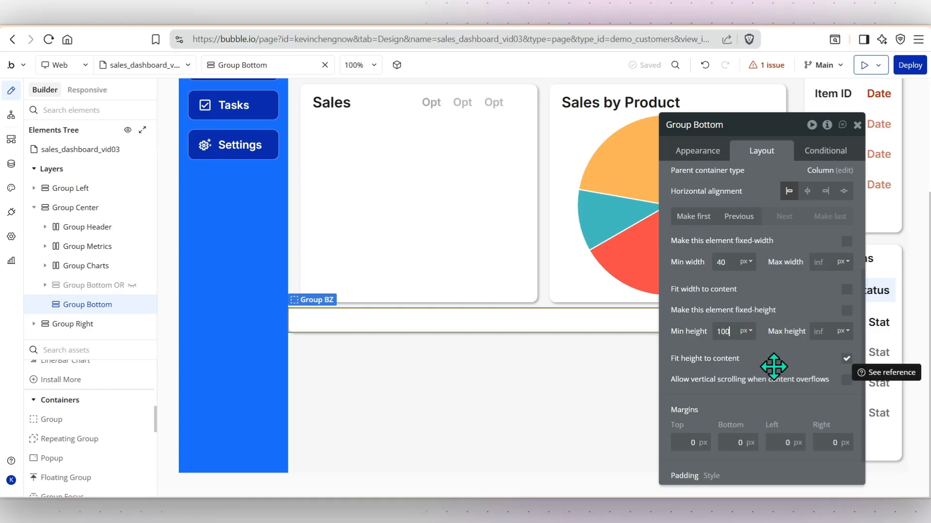
pyautogui.press('Return')
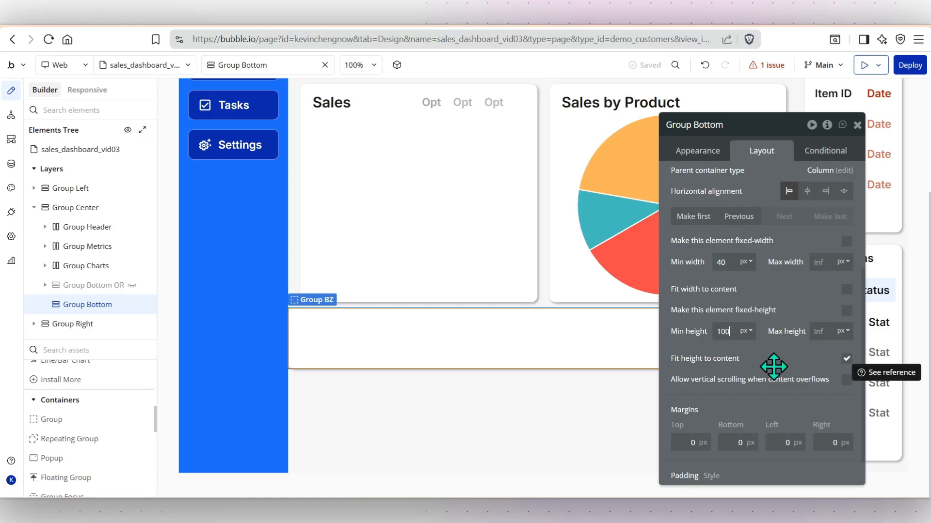
# Set Group Bottom's margins to 10 px top and bottom and 20 px left and right
pyautogui.scroll(-1, 773, 366)
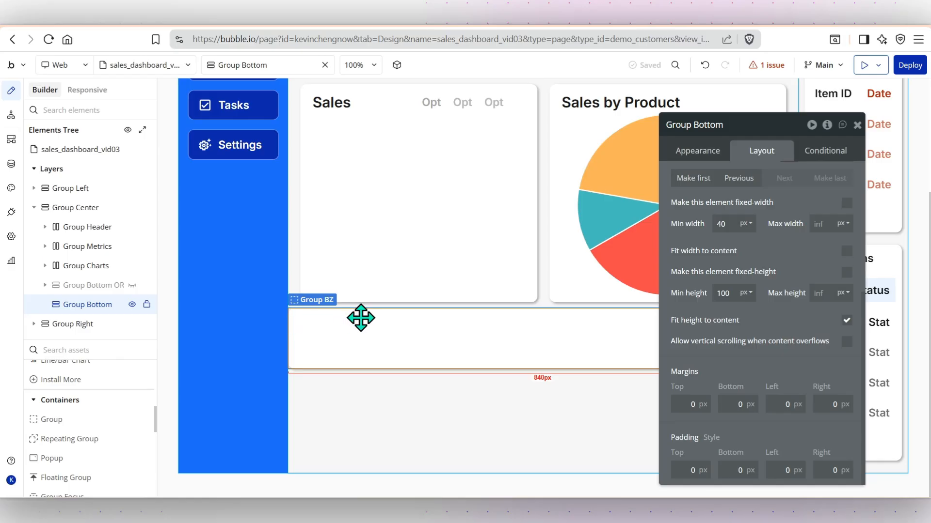
pyautogui.moveTo(764, 125); pyautogui.dragTo(702, 108)
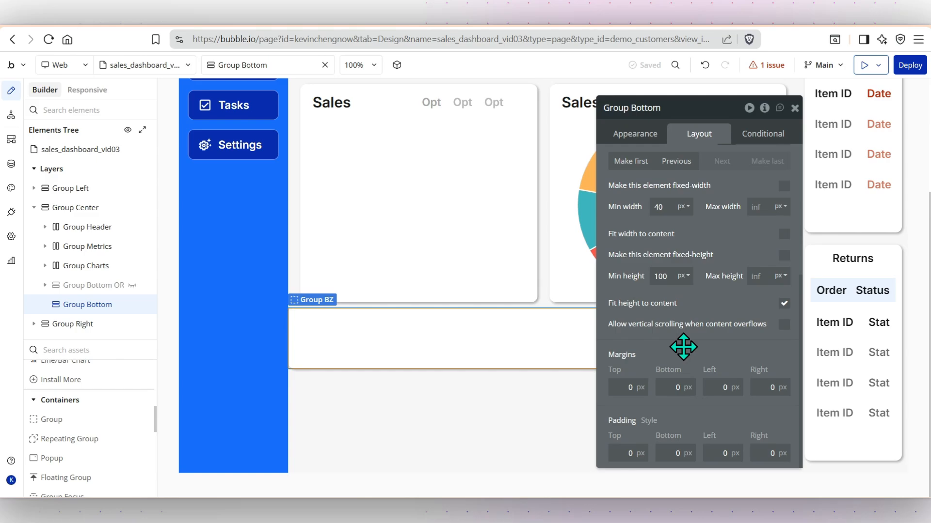
pyautogui.click(629, 387)
pyautogui.write('1')
pyautogui.click(676, 387)
pyautogui.write('1')
pyautogui.click(724, 387)
pyautogui.write('2')
pyautogui.click(771, 386)
pyautogui.write('2')
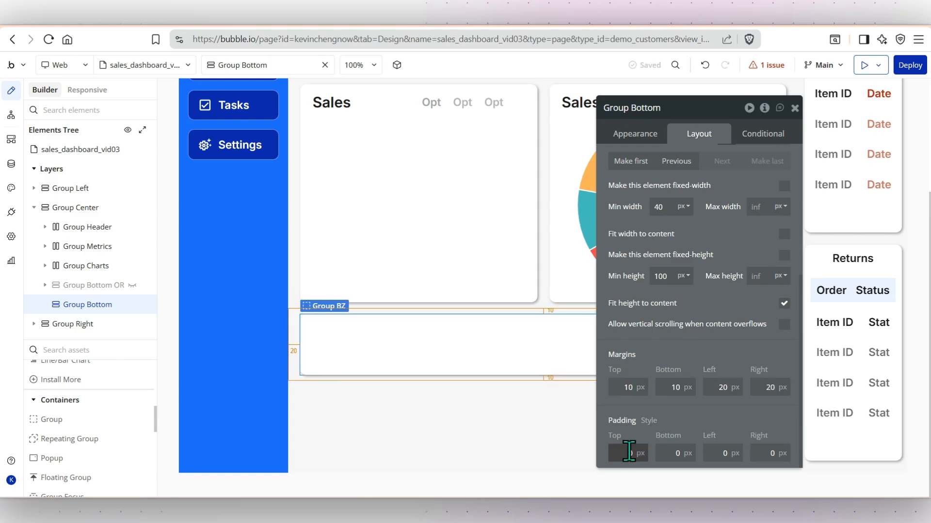
# Set Group Bottom's padding to 10 px top and bottom and 20 px left and right
pyautogui.write('10')
pyautogui.click(676, 453)
pyautogui.write('10')
pyautogui.click(725, 452)
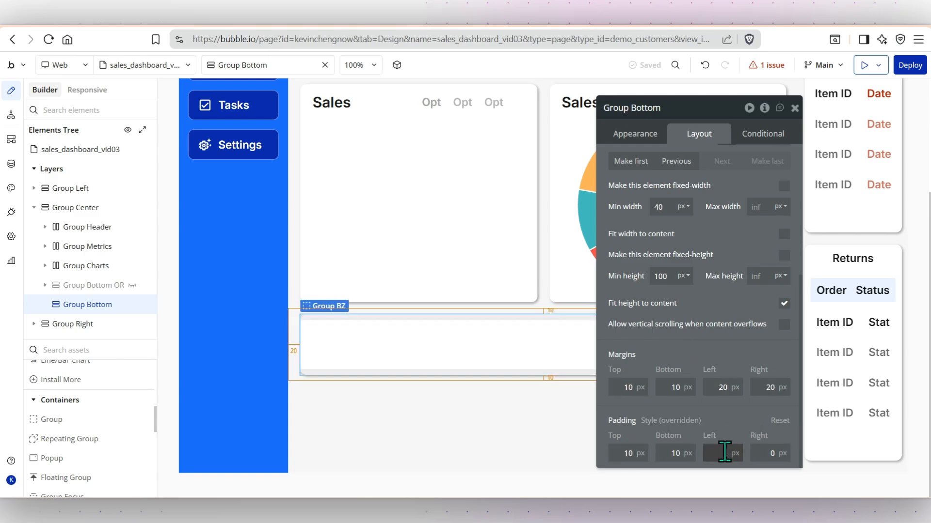
pyautogui.write('20')
pyautogui.click(769, 453)
pyautogui.write('2')
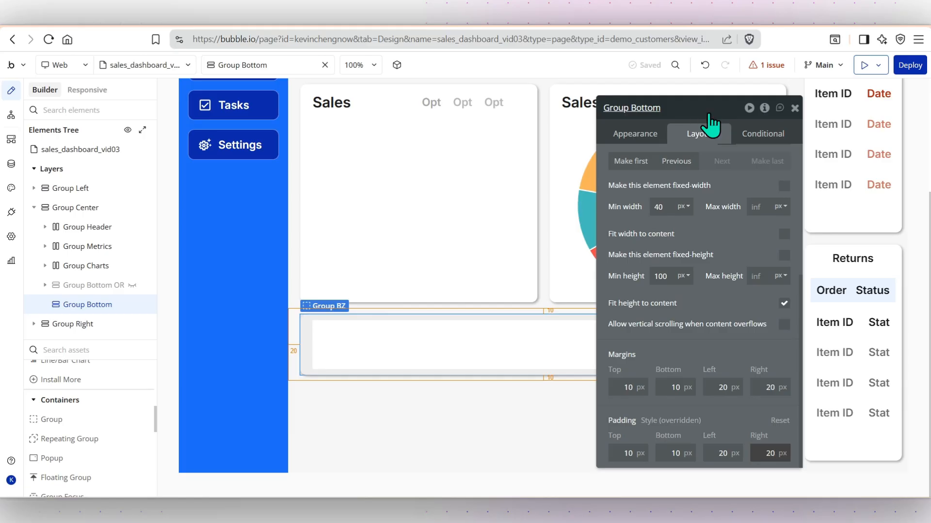
# Reload the sales dashboard preview and check how the new bottom group looks beneath the charts
pyautogui.moveTo(741, 108); pyautogui.dragTo(736, 130)
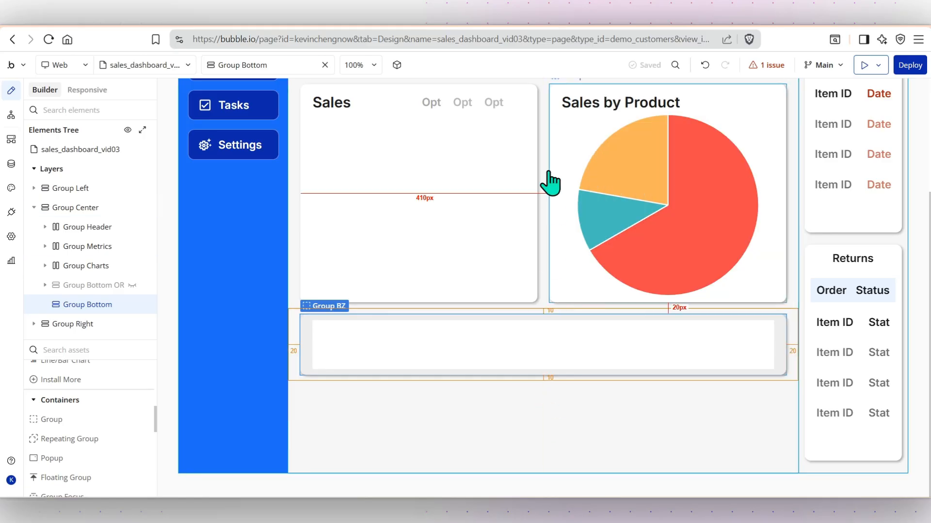
pyautogui.click(502, 25)
pyautogui.click(48, 39)
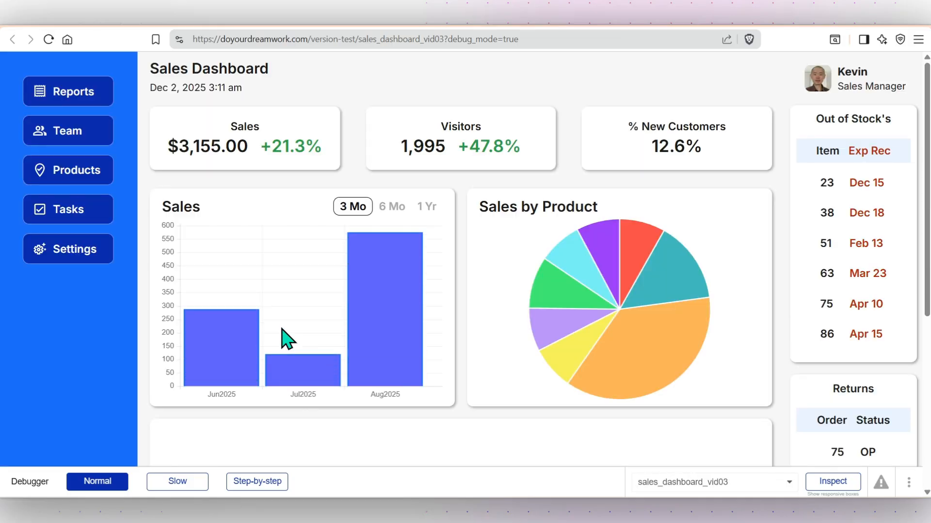
pyautogui.scroll(-5, 286, 339)
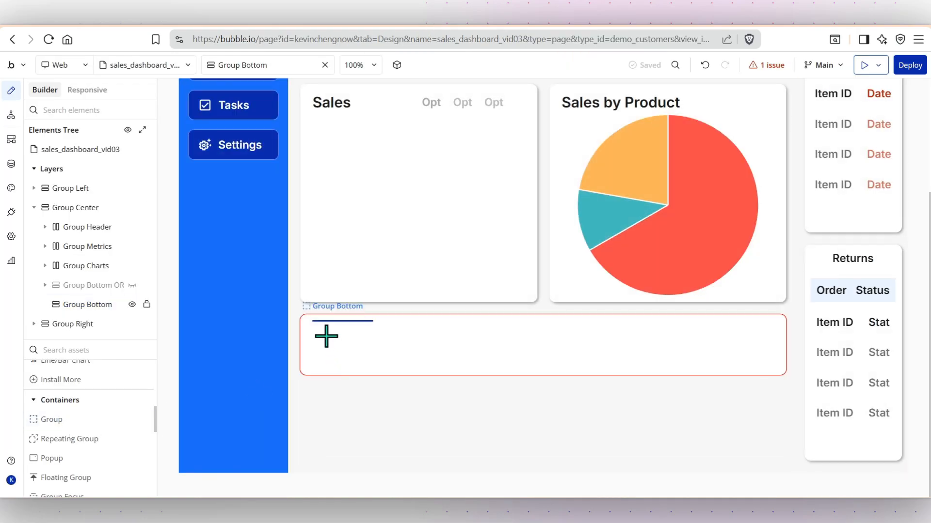
# Draw a new group inside Group Bottom and rename it Group Dropdown
pyautogui.moveTo(312, 318); pyautogui.dragTo(482, 334)
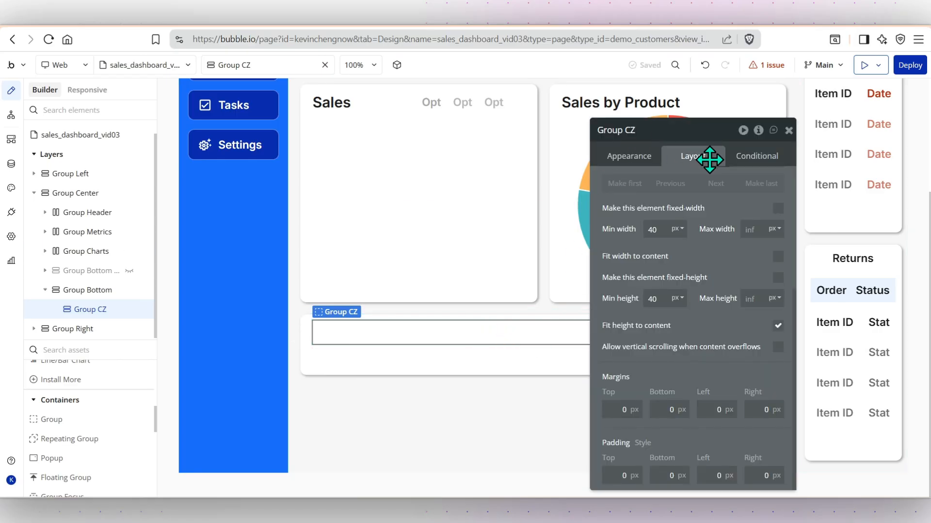
pyautogui.press('BackSpace')
pyautogui.press('BackSpace')
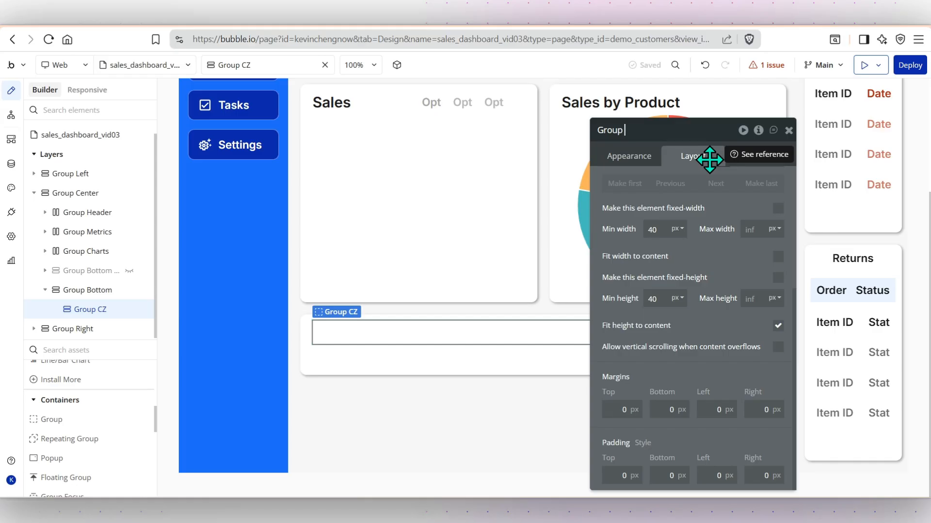
pyautogui.write('Dropdown')
pyautogui.click(709, 159)
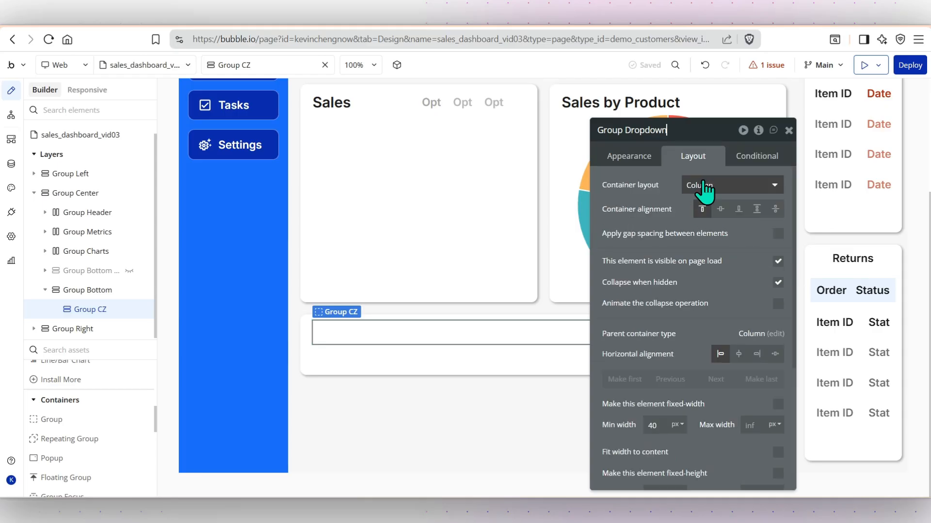
# Give Group Dropdown a Row container layout and apply gap spacing with a column gap of 20 px
pyautogui.click(766, 189)
pyautogui.click(709, 241)
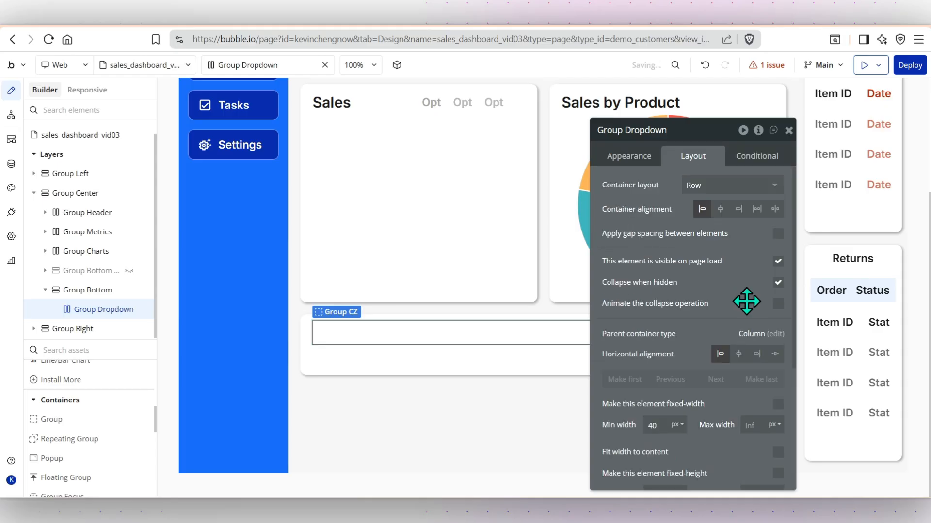
pyautogui.click(777, 235)
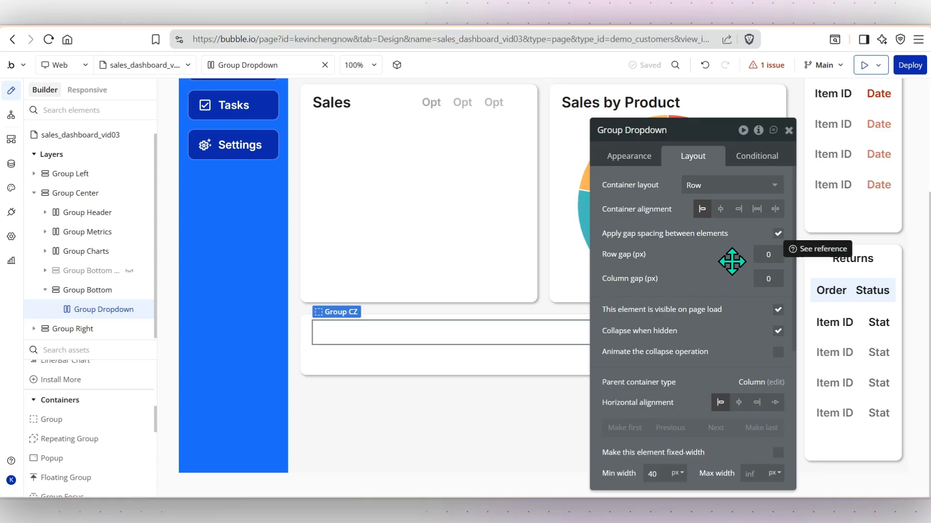
pyautogui.click(764, 279)
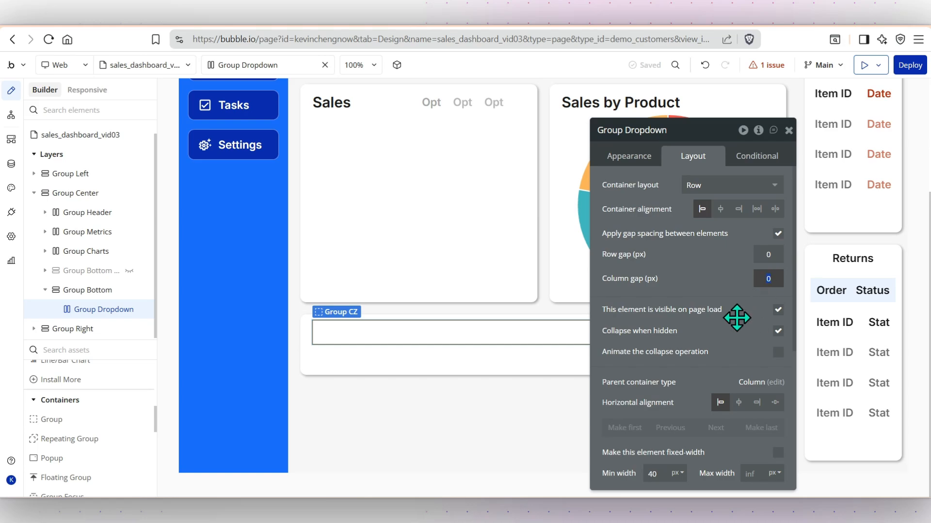
pyautogui.write('20')
pyautogui.press('Return')
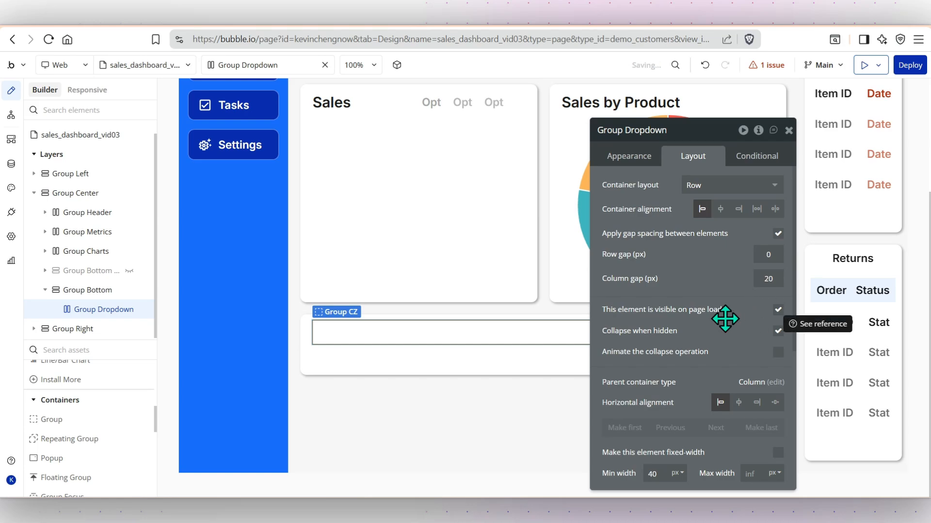
# Add a text element reading "Top Customers" inside Group Dropdown
pyautogui.scroll(-5, 725, 319)
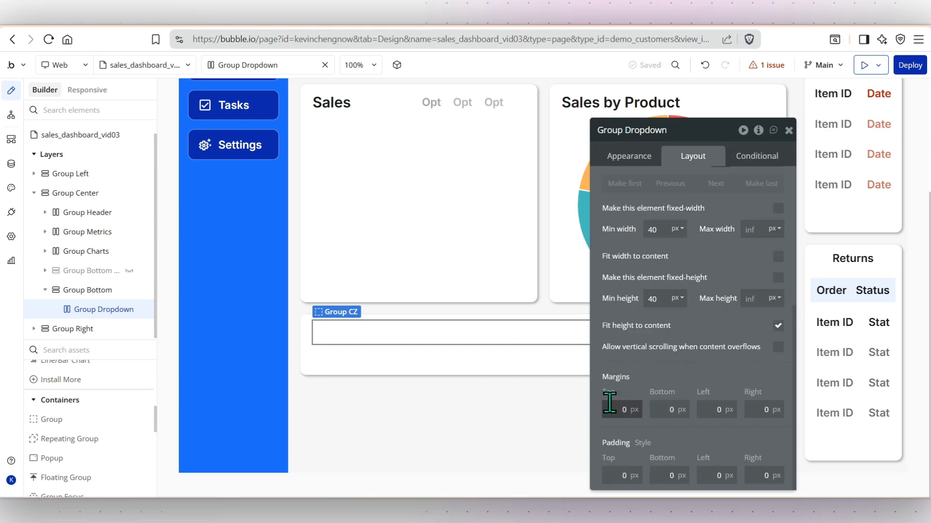
pyautogui.scroll(-3, 100, 447)
pyautogui.scroll(8, 99, 446)
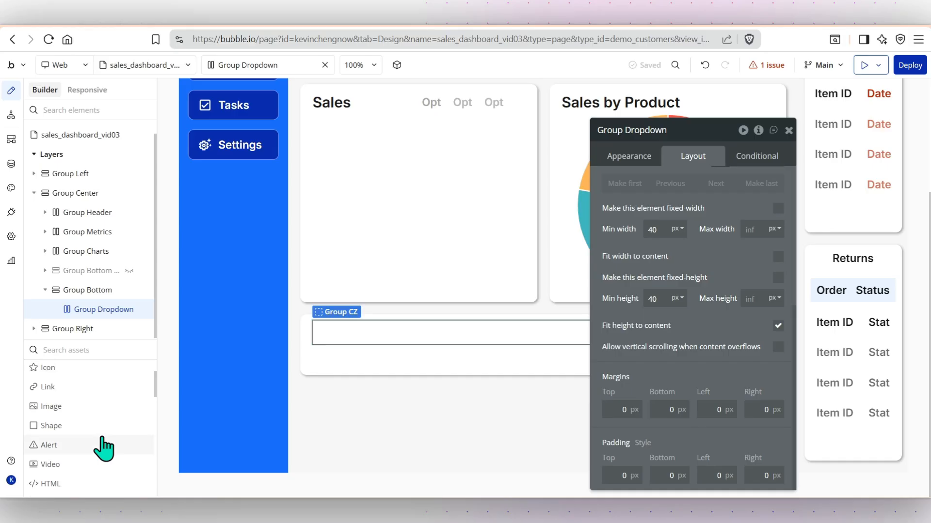
pyautogui.scroll(2, 104, 448)
pyautogui.click(53, 390)
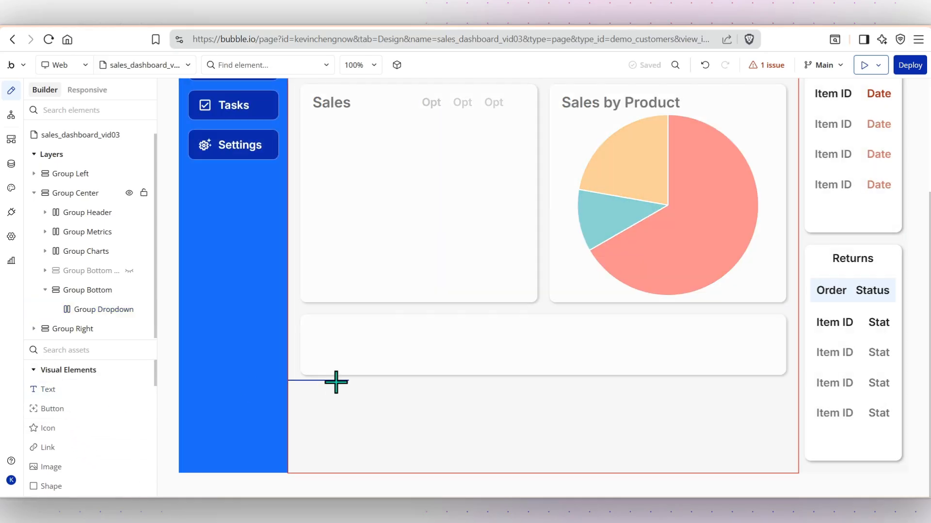
pyautogui.click(318, 325)
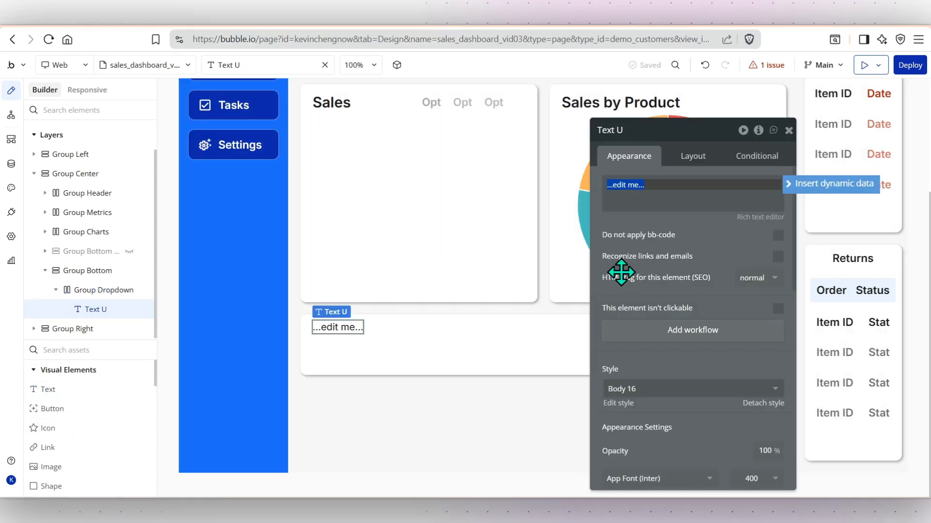
pyautogui.write('Top Customers')
# Apply the Heading 6 style to the Top Customers text and align it vertically to the center of its row
pyautogui.scroll(-4, 679, 245)
pyautogui.click(755, 208)
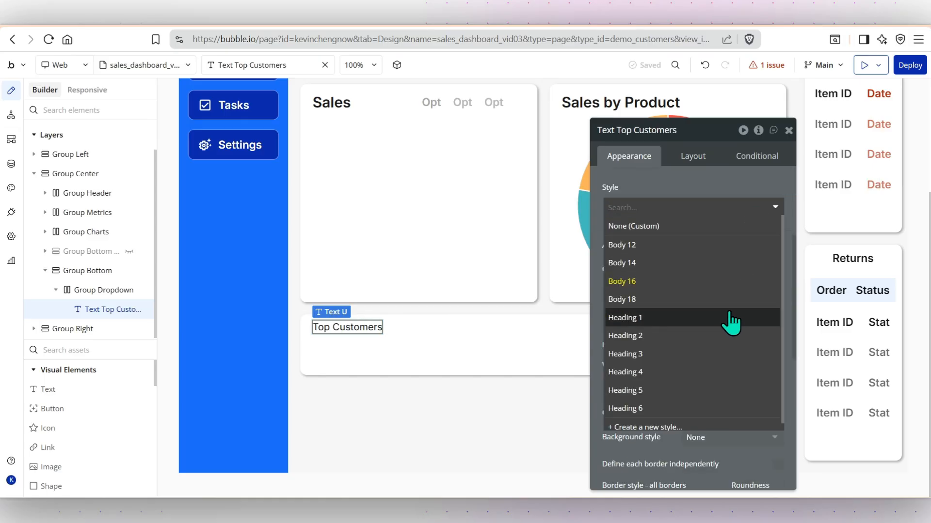
pyautogui.click(665, 408)
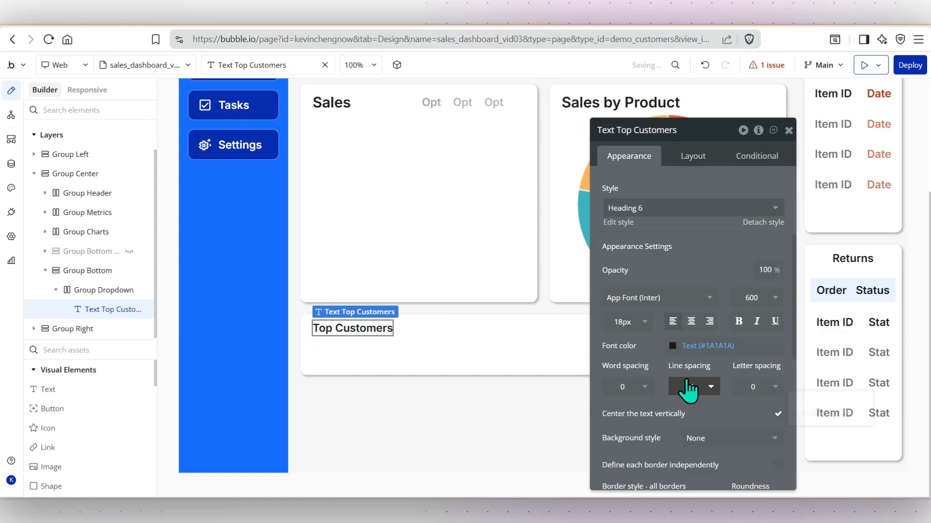
pyautogui.click(691, 162)
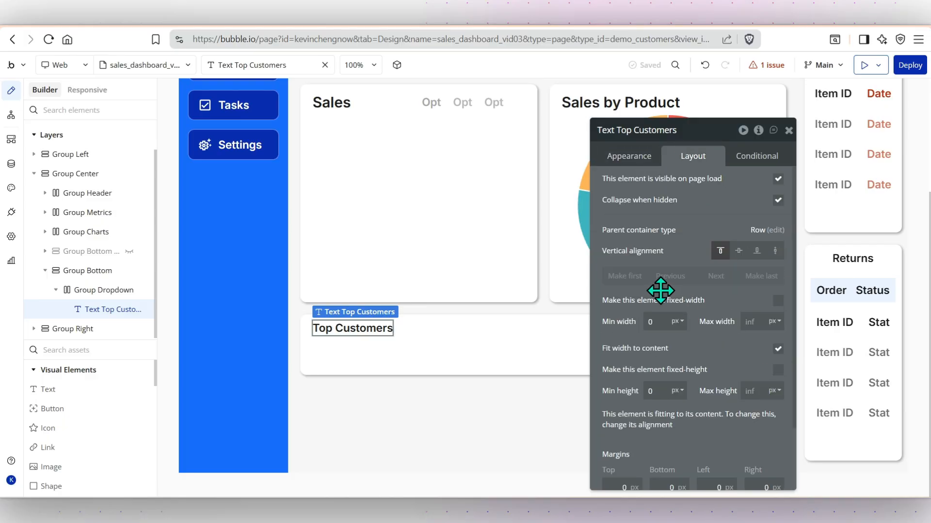
pyautogui.click(739, 252)
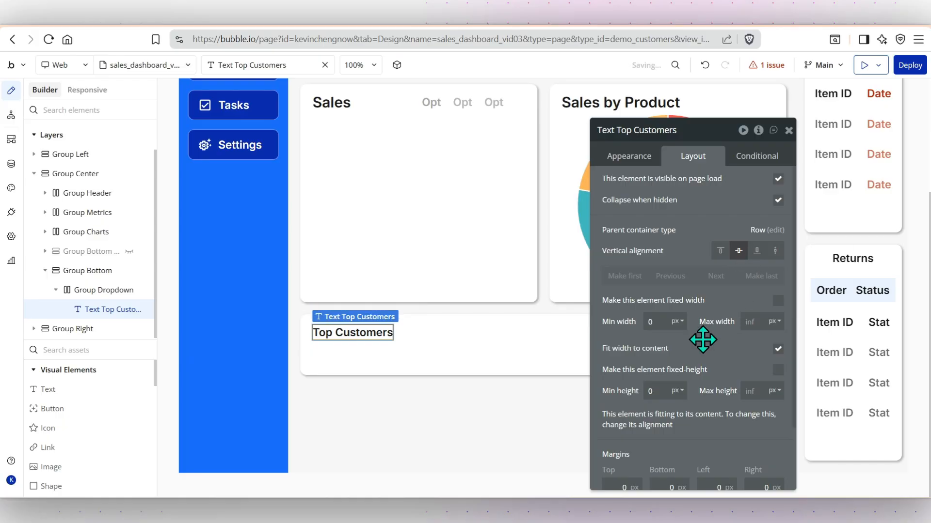
pyautogui.scroll(-2, 708, 351)
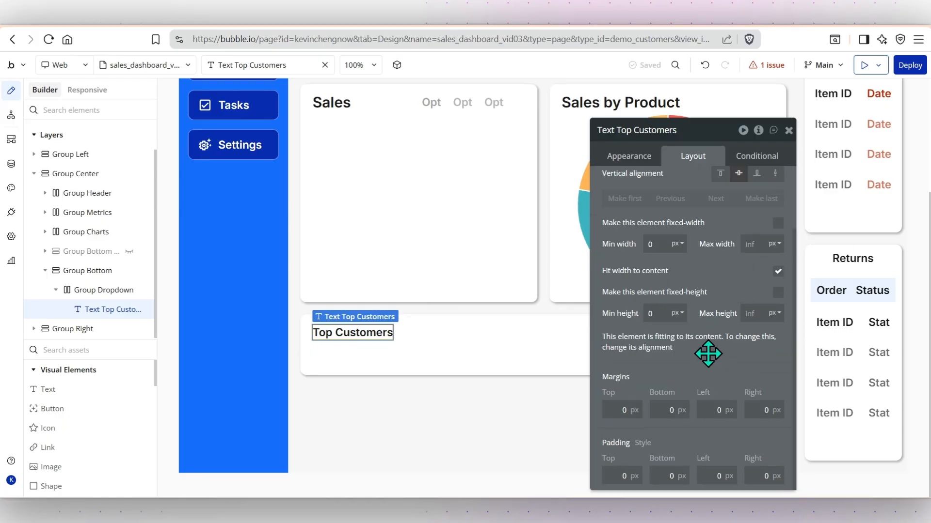
pyautogui.scroll(2, 708, 354)
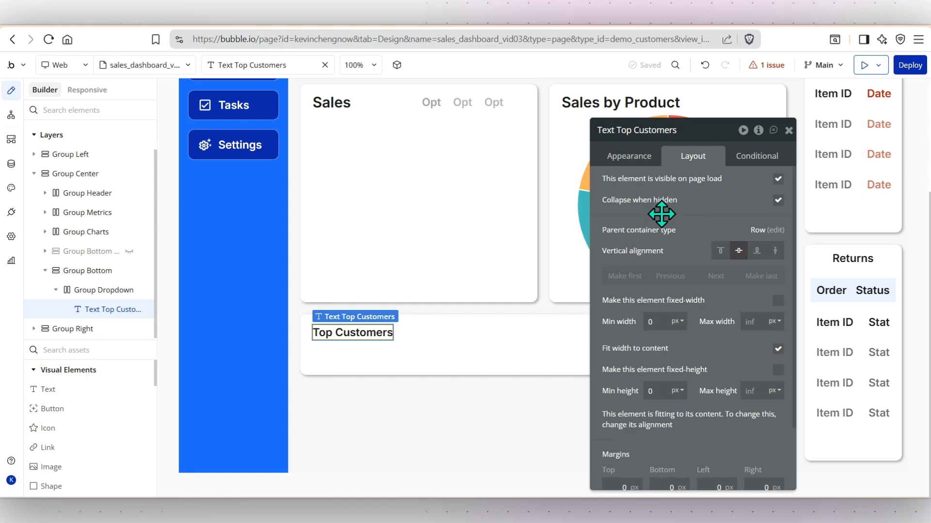
# Set the font size of the Top Customers text to 20 px
pyautogui.click(627, 161)
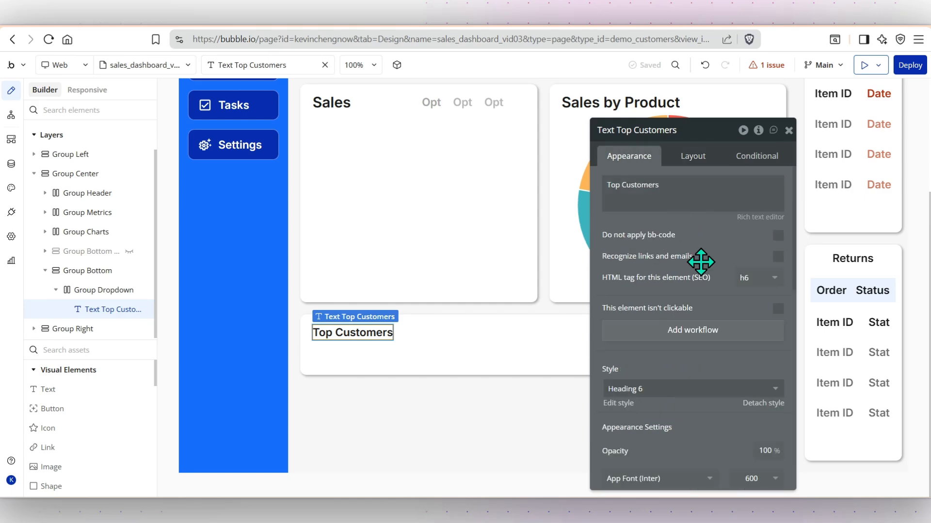
pyautogui.scroll(-3, 682, 378)
pyautogui.click(625, 381)
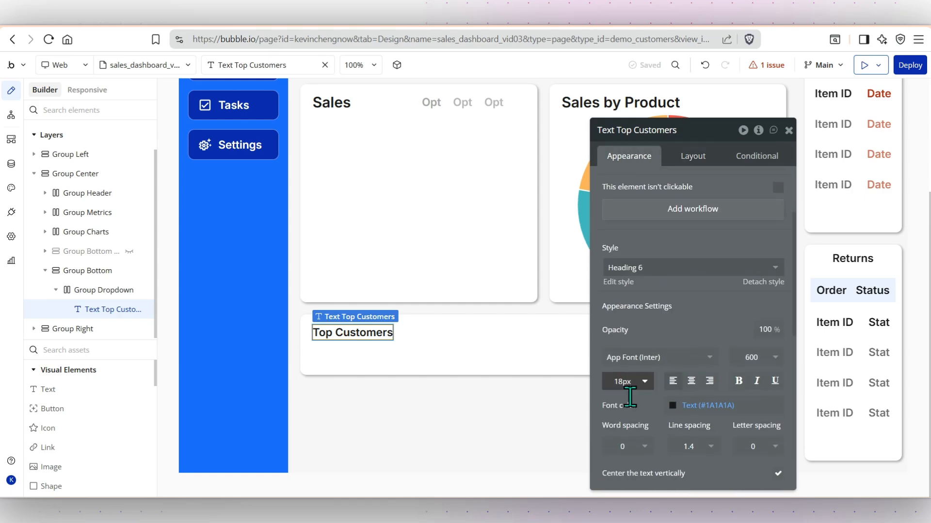
pyautogui.write('20')
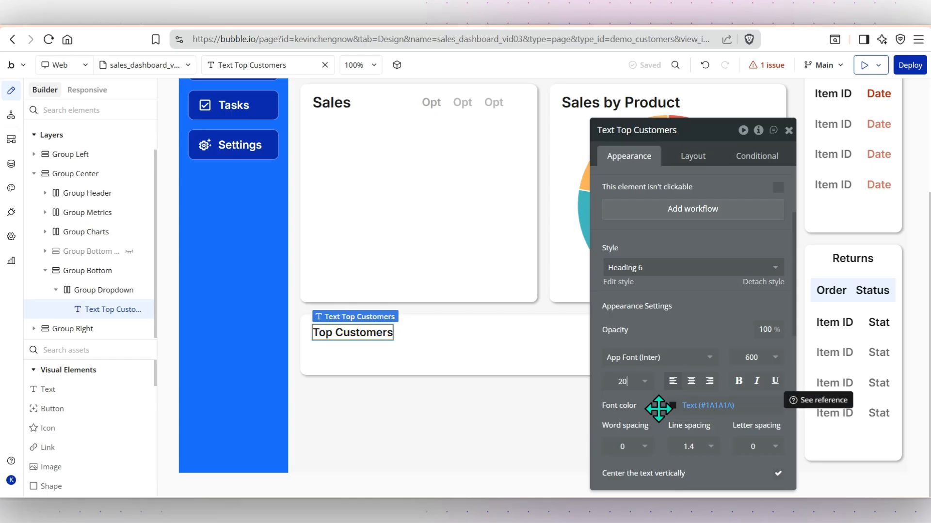
pyautogui.press('Return')
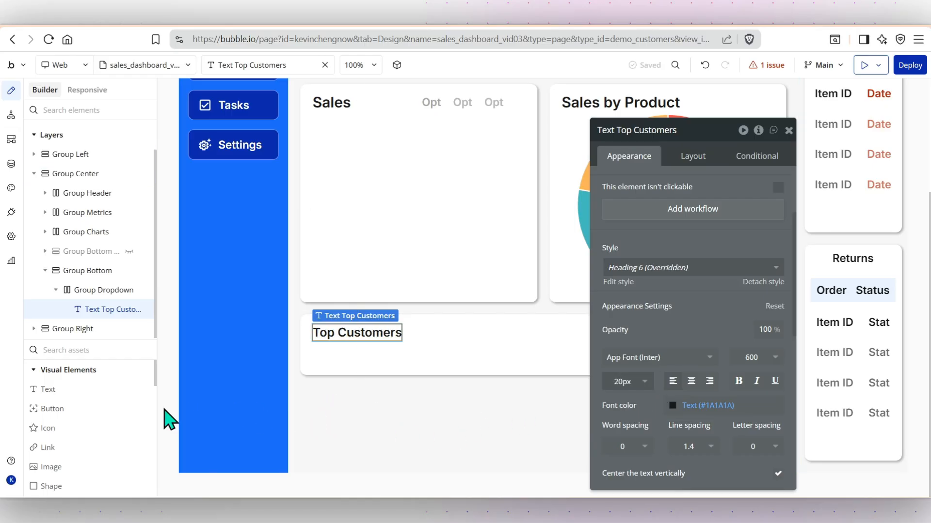
# Draw a dropdown input about 250 px wide and 48 px high beside the Top Customers text in Group Dropdown
pyautogui.scroll(-1, 116, 429)
pyautogui.scroll(-7, 116, 429)
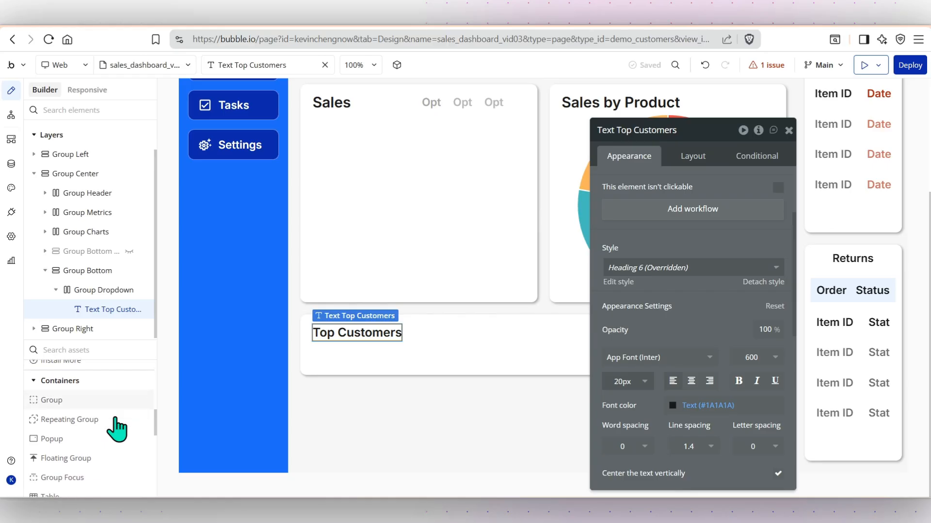
pyautogui.scroll(-1, 117, 429)
pyautogui.click(76, 451)
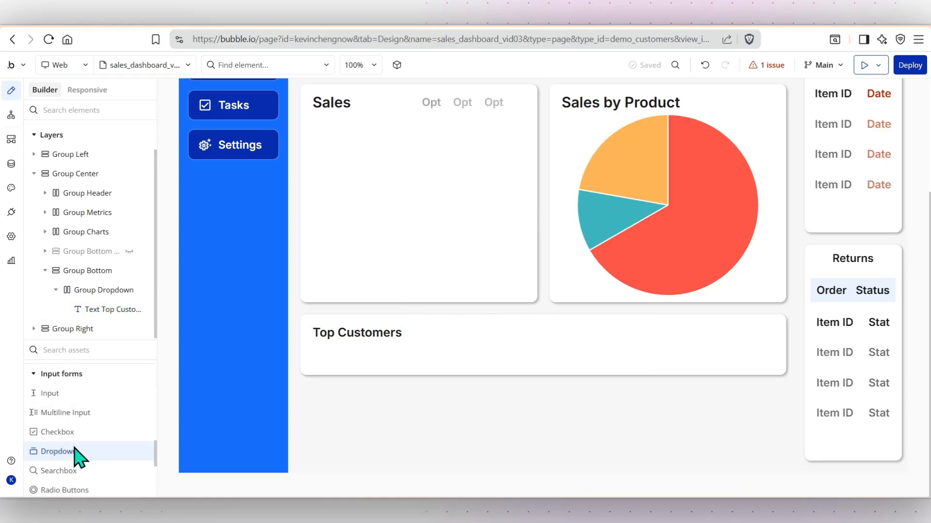
pyautogui.moveTo(415, 320); pyautogui.dragTo(565, 349)
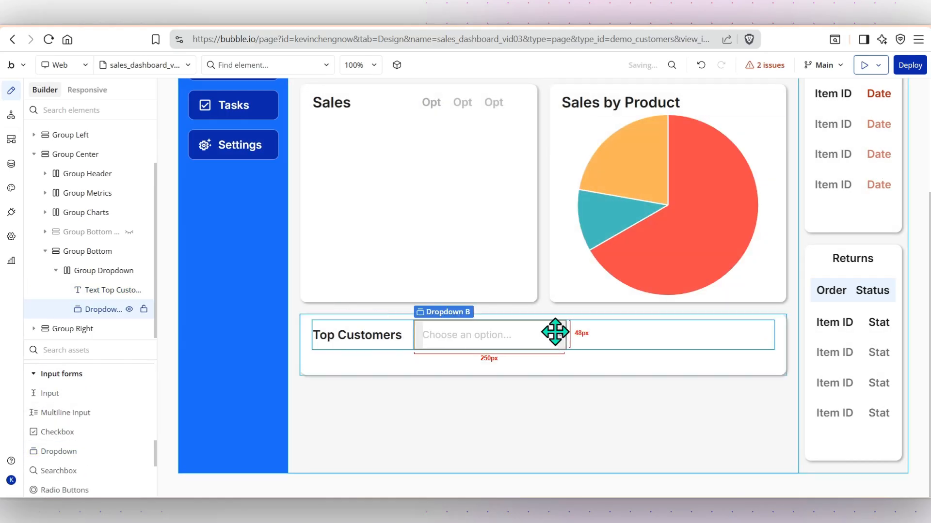
# Rename the new dropdown element as Dropdown Top Customers
pyautogui.click(662, 247)
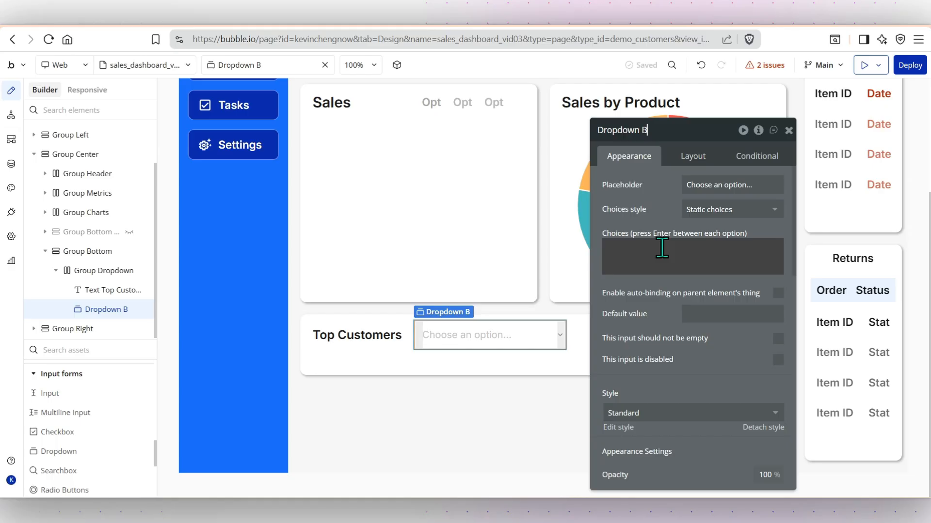
pyautogui.press('BackSpace')
pyautogui.write('Top')
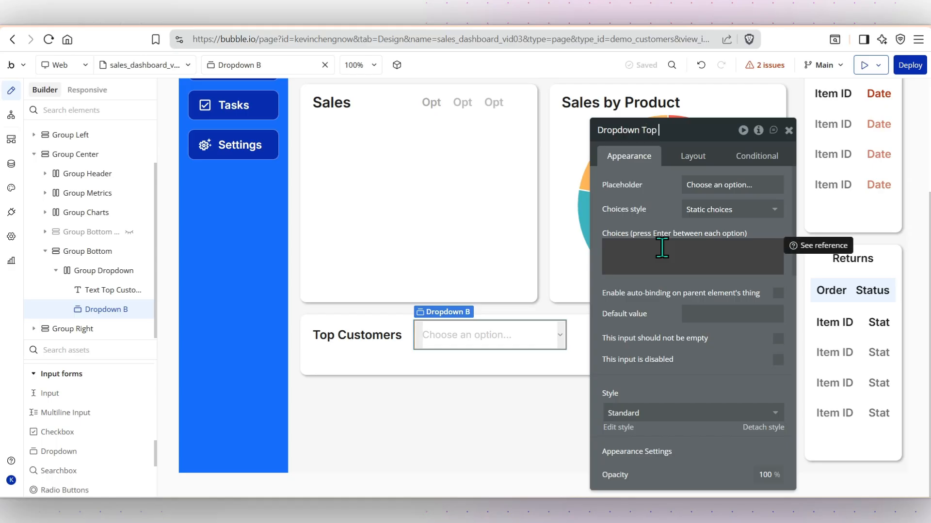
pyautogui.write(' Customers')
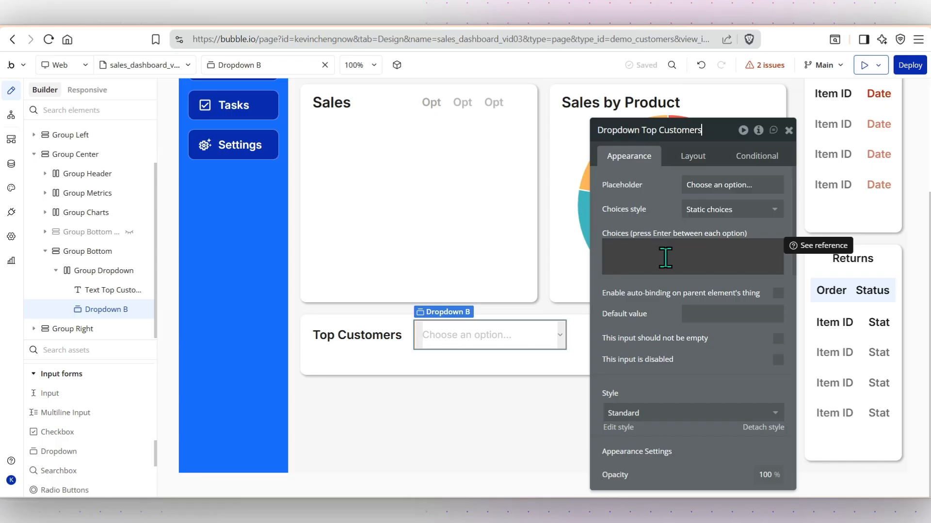
# Set the dropdown's placeholder to Week to Date and its choices style to Dynamic choices
pyautogui.click(750, 186)
pyautogui.write('Week')
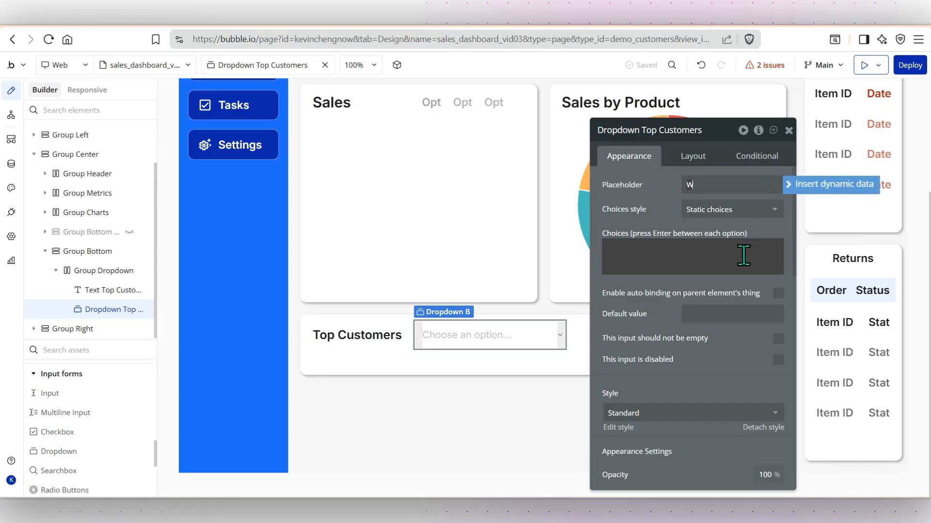
pyautogui.write(' to Date')
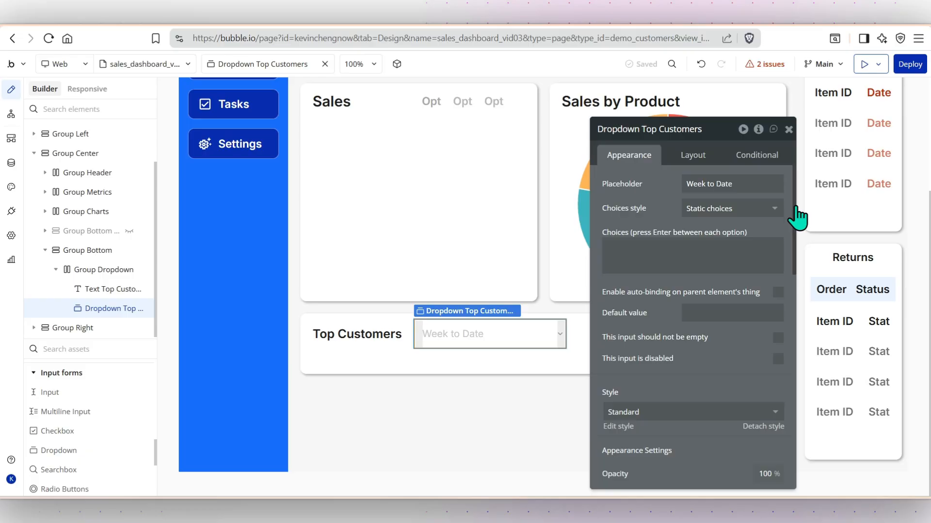
pyautogui.click(774, 217)
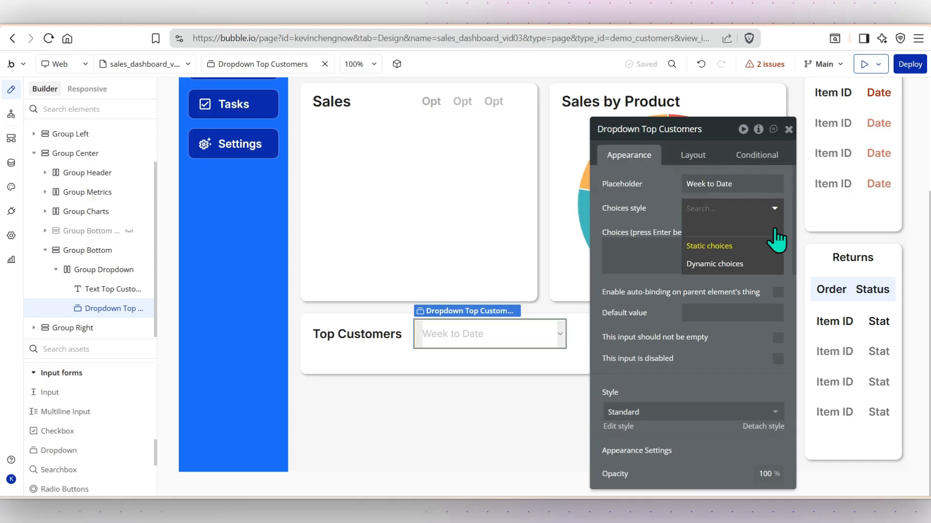
pyautogui.click(757, 264)
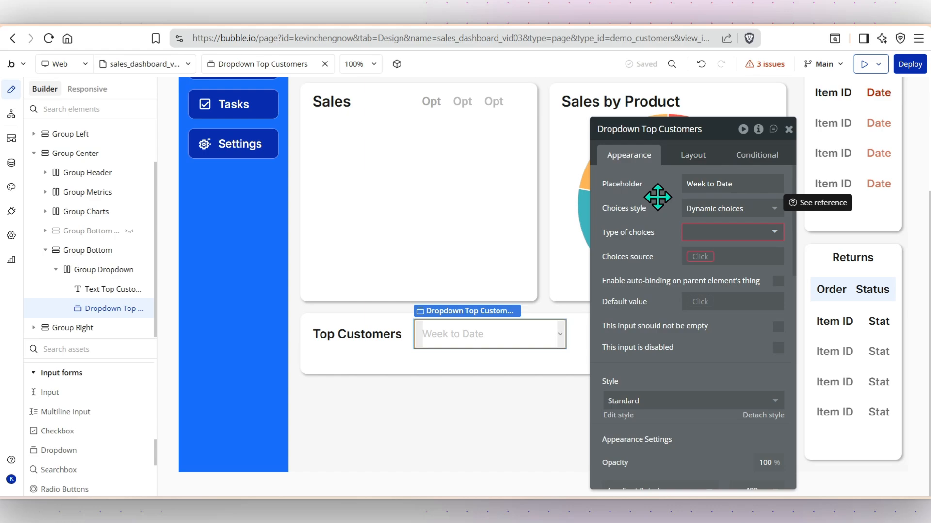
# Check the attributes and options of the OS Dropdown1 option set in the app's data, and return to the page design
pyautogui.click(12, 163)
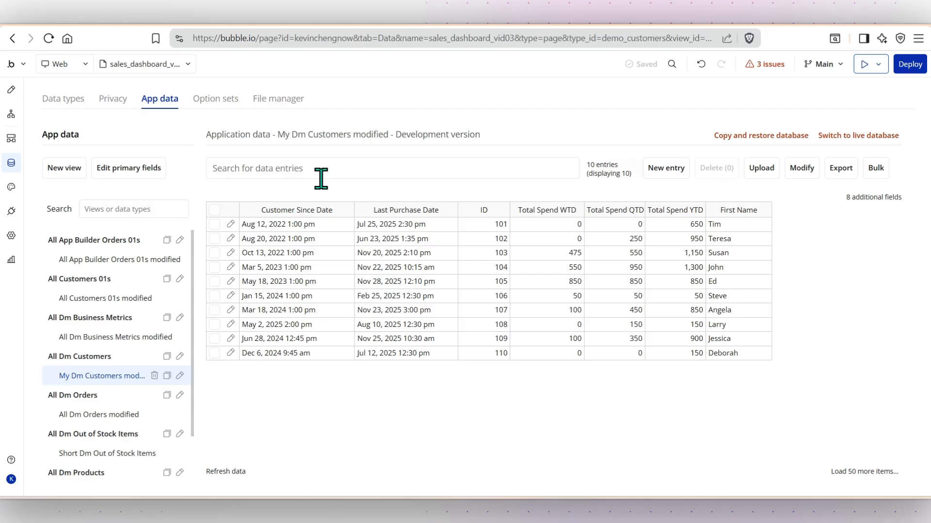
pyautogui.click(213, 101)
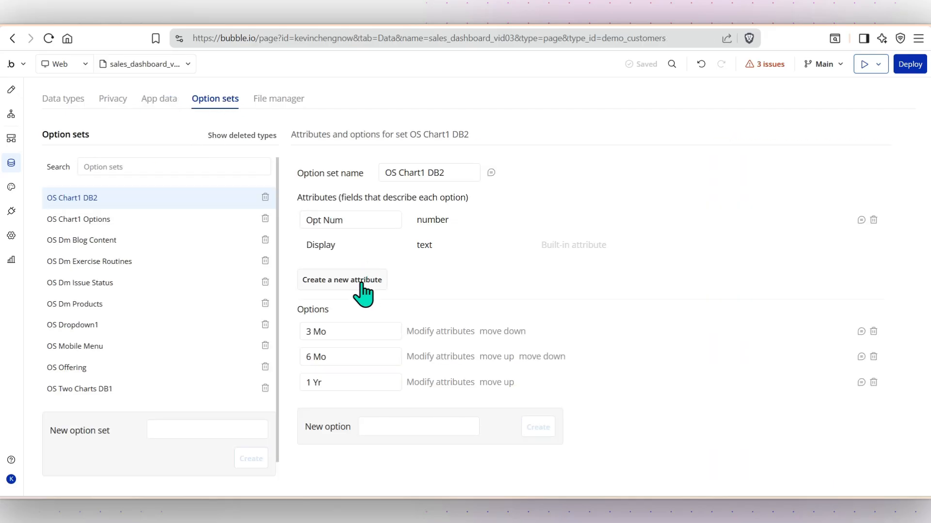
pyautogui.click(124, 324)
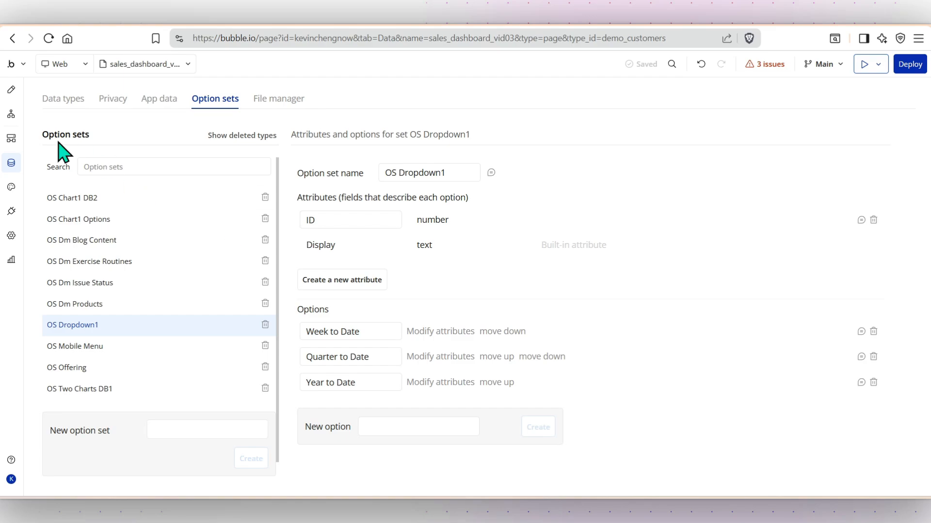
pyautogui.click(11, 90)
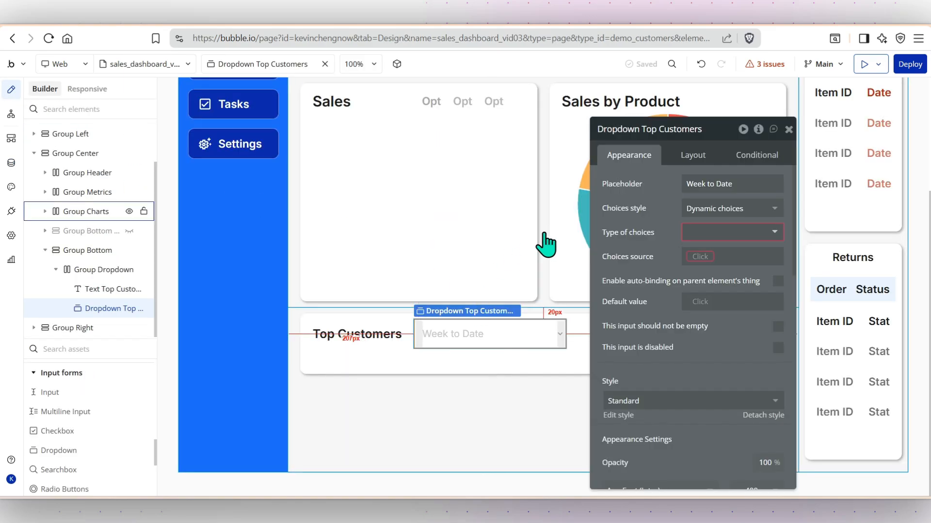
# Set the dropdown's type of choices to OS Dropdown1 and its choices source to All OS Dropdown1
pyautogui.click(774, 235)
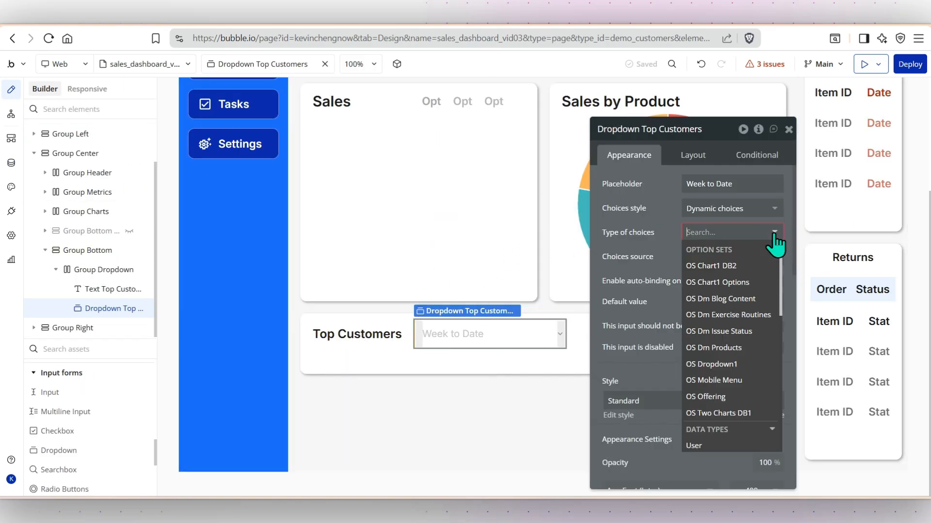
pyautogui.click(724, 363)
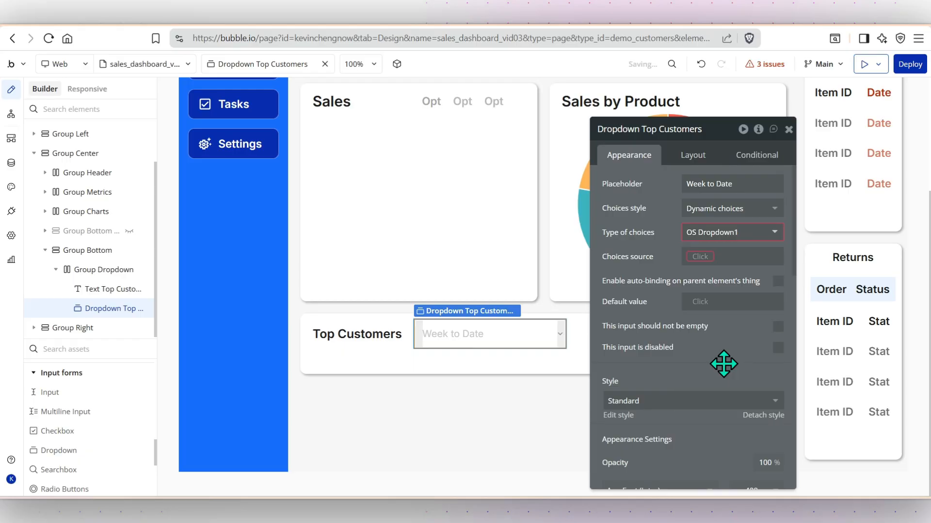
pyautogui.click(699, 258)
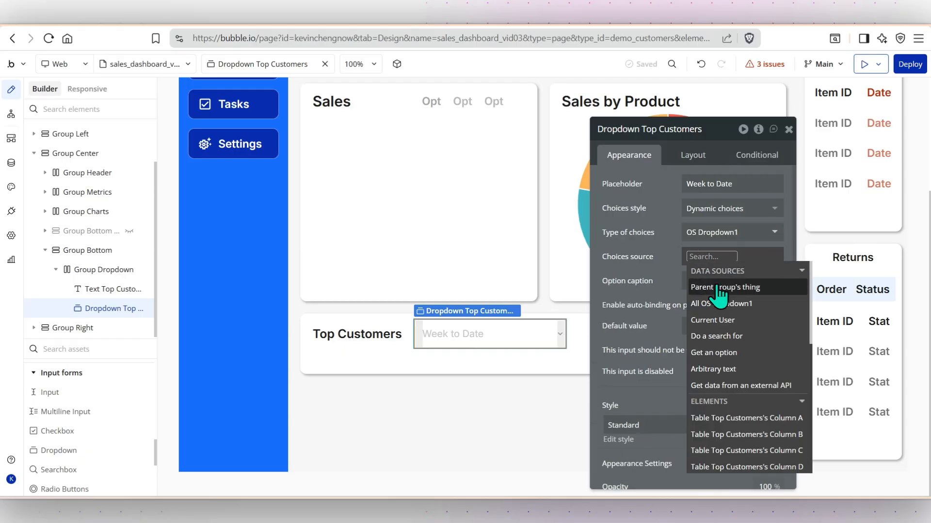
pyautogui.click(723, 303)
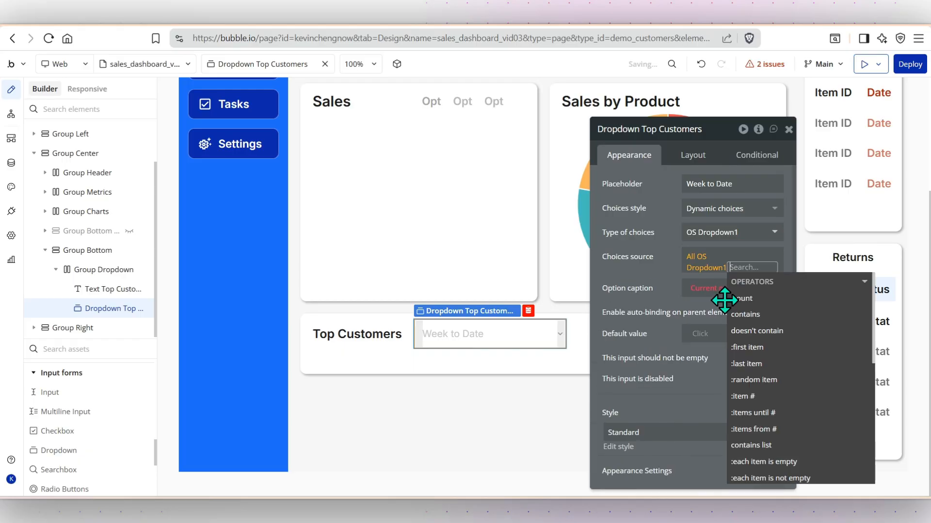
pyautogui.click(650, 267)
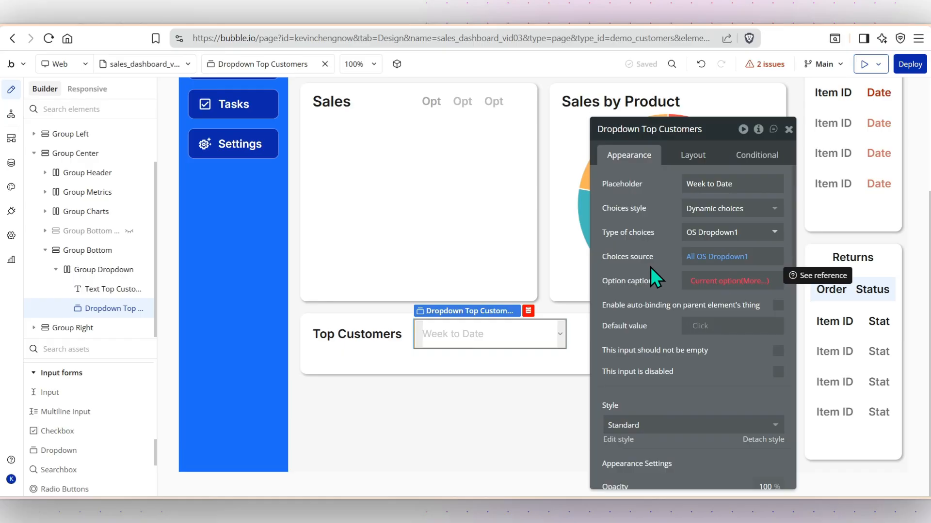
# Set the option caption of Dropdown Top Customers to Current option's Display
pyautogui.click(736, 285)
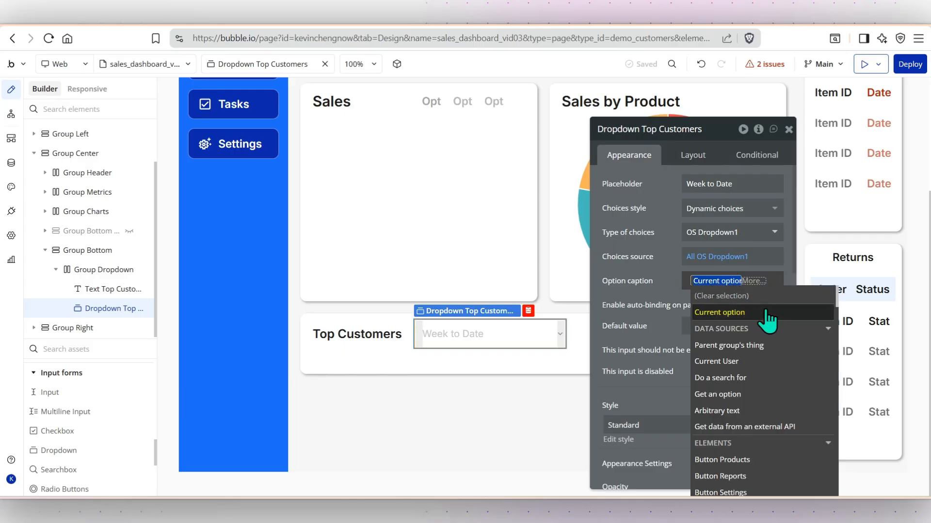
pyautogui.click(765, 314)
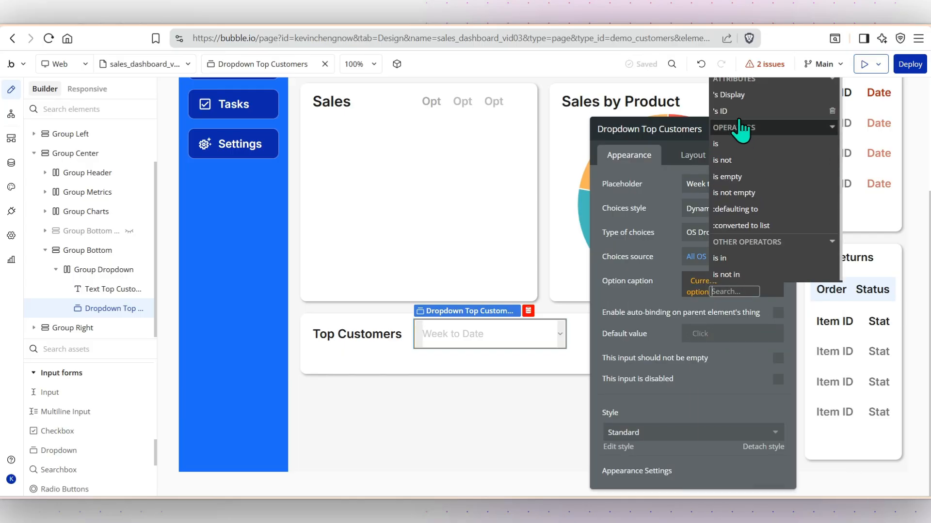
pyautogui.click(735, 104)
pyautogui.click(629, 294)
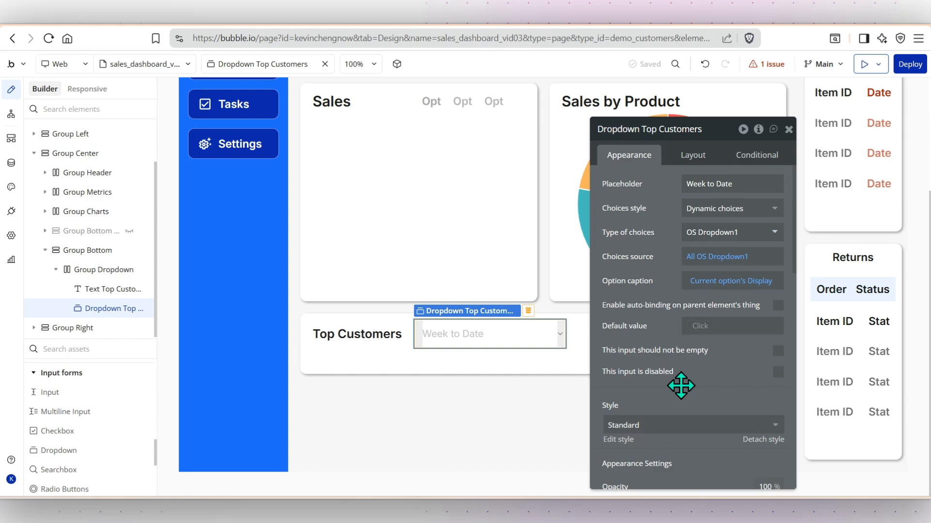
# Set the default value of Dropdown Top Customers to the Week to Date option
pyautogui.click(699, 327)
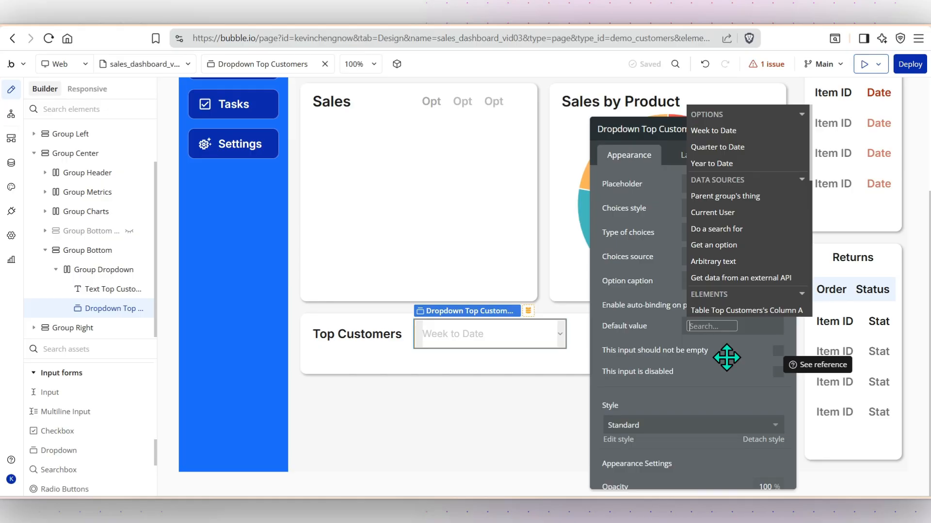
pyautogui.click(720, 129)
pyautogui.click(637, 346)
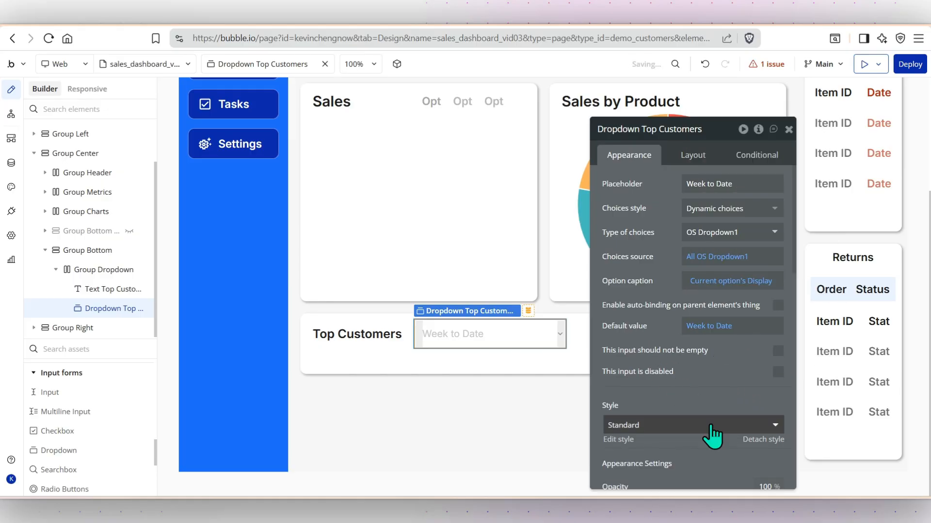
# Set the font size of Dropdown Top Customers to 18 px
pyautogui.scroll(-4, 716, 390)
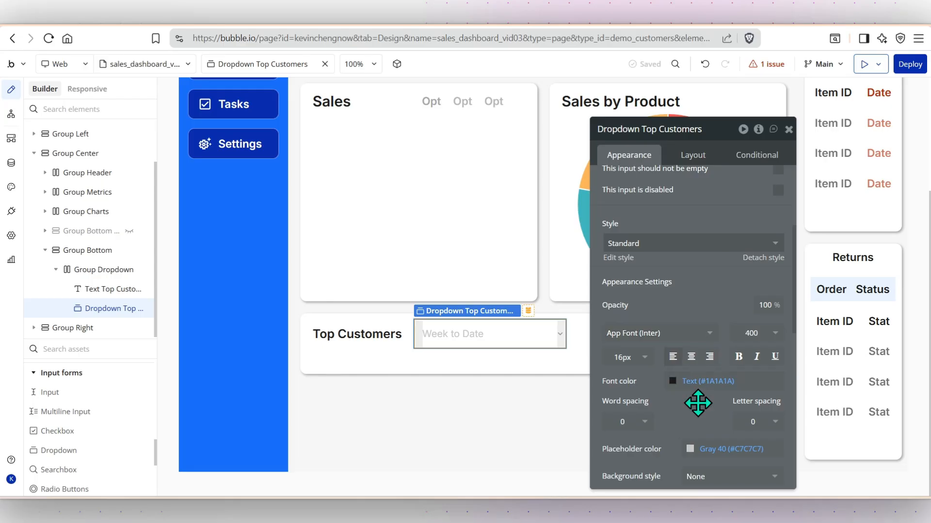
pyautogui.click(622, 361)
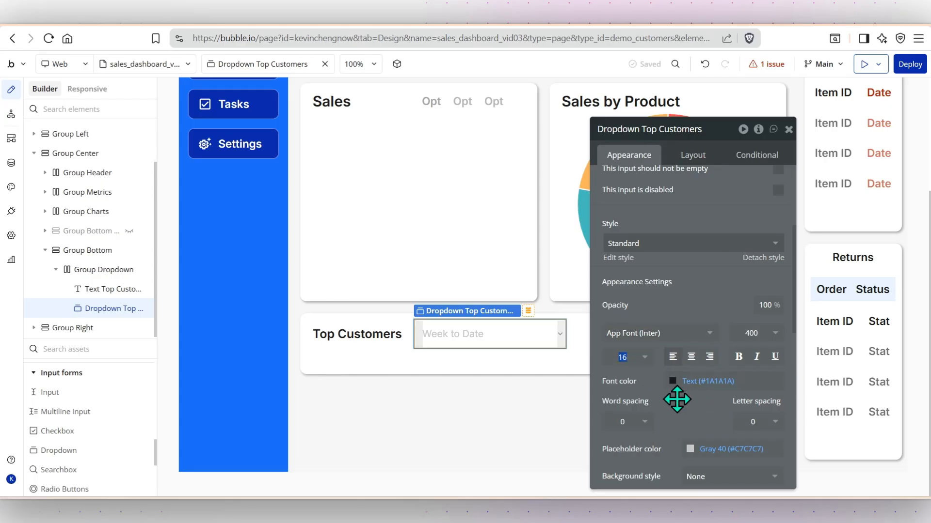
pyautogui.write('18')
pyautogui.press('Return')
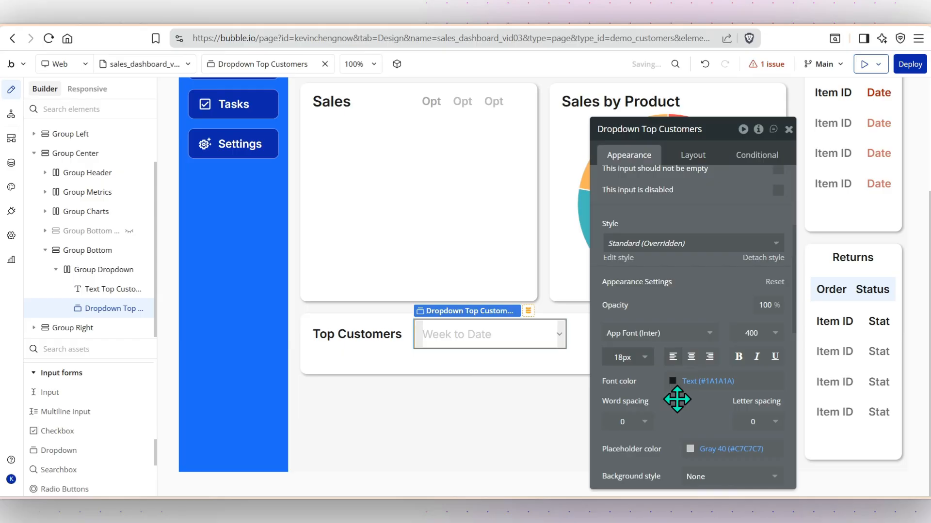
pyautogui.scroll(-3, 693, 427)
pyautogui.scroll(2, 695, 429)
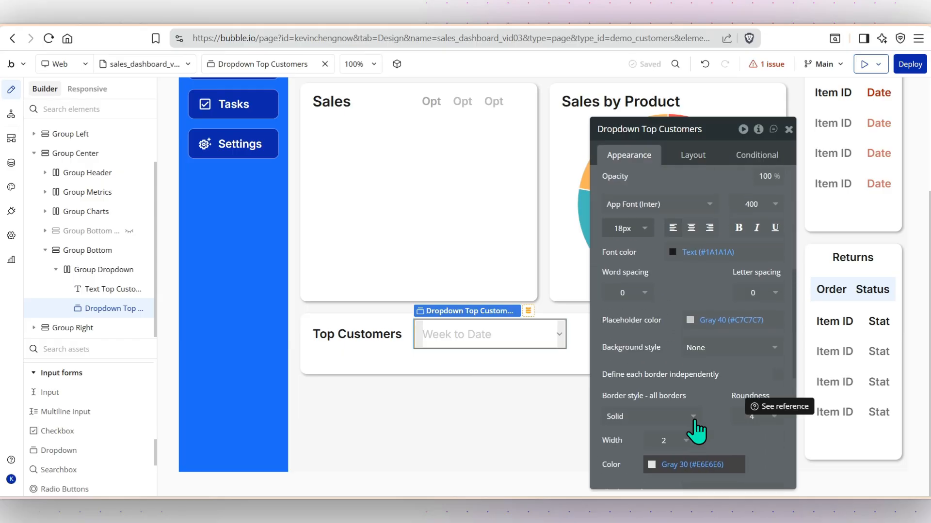
pyautogui.scroll(4, 696, 429)
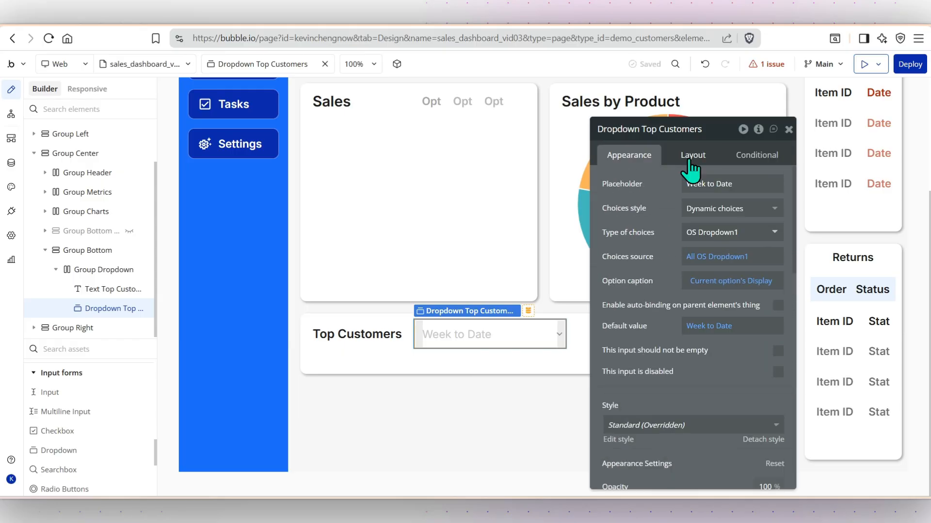
# Center Dropdown Top Customers vertically in its row and set its fixed width to 258 px
pyautogui.click(689, 156)
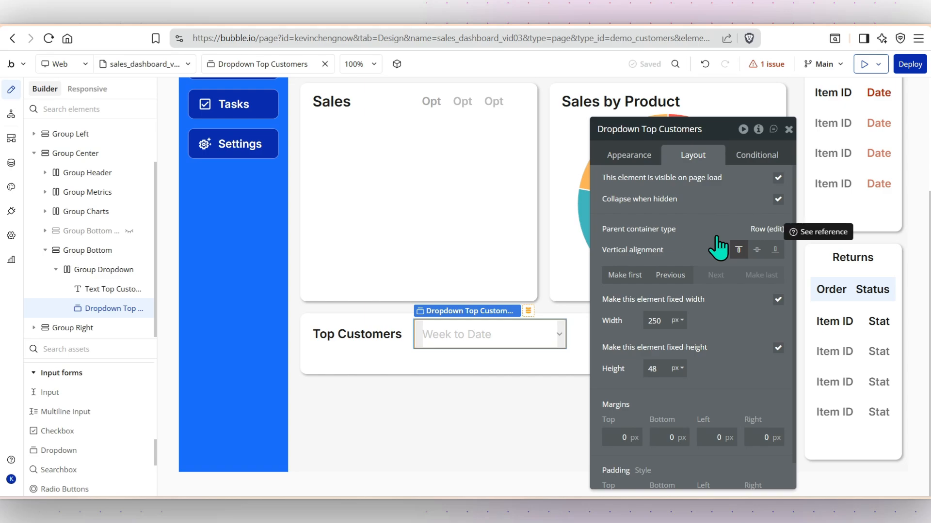
pyautogui.click(756, 250)
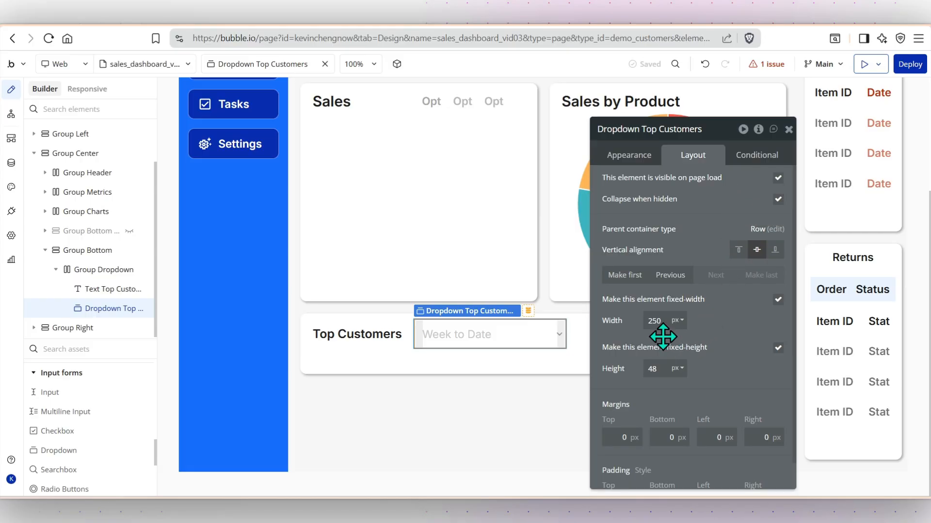
pyautogui.write('2')
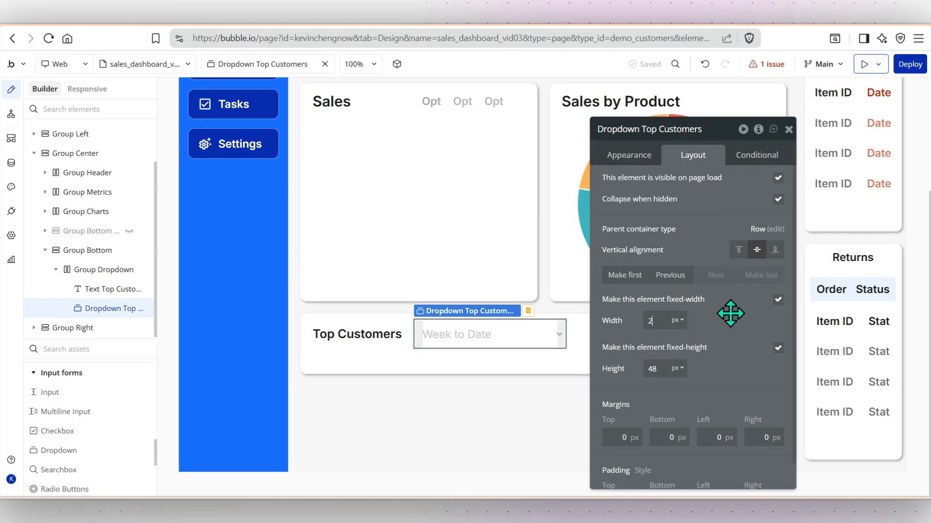
pyautogui.write('58')
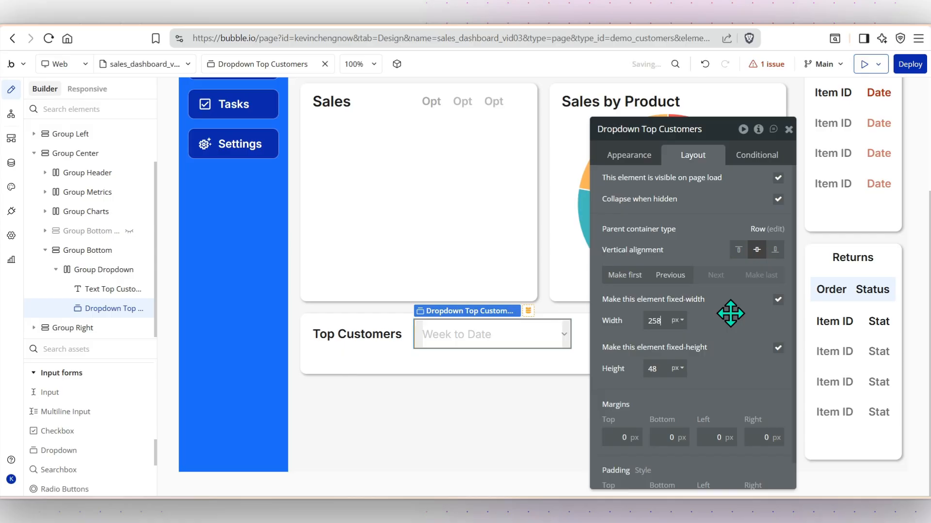
# Remove the dropdown's fixed height, set its minimum height to 28 px, and reload the page preview
pyautogui.click(778, 348)
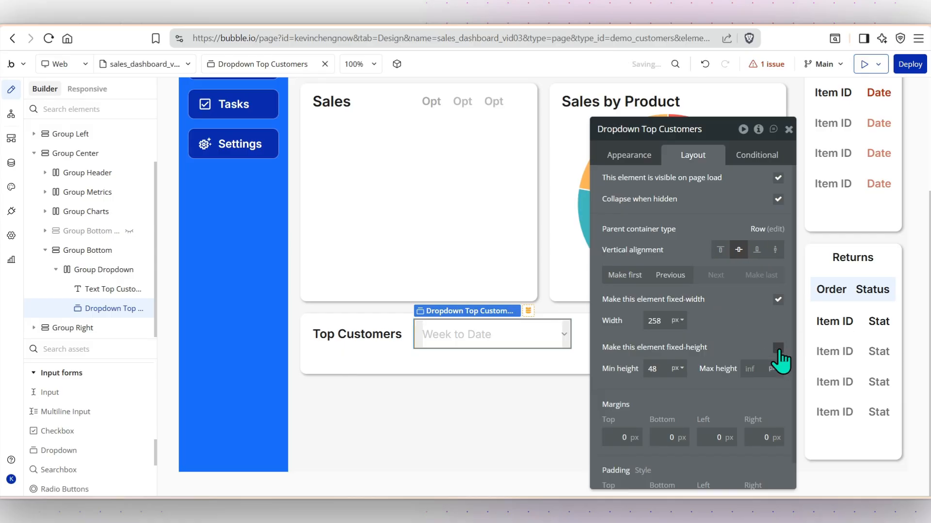
pyautogui.doubleClick(654, 371)
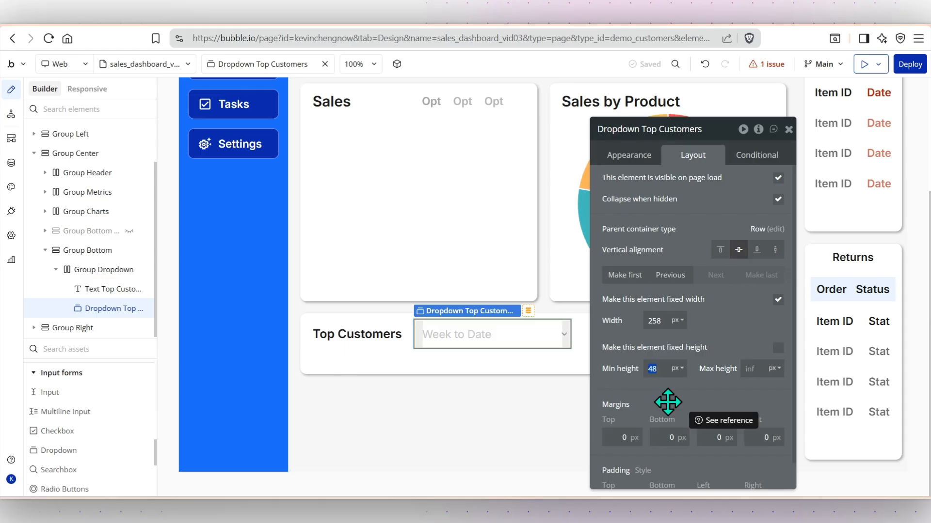
pyautogui.write('28')
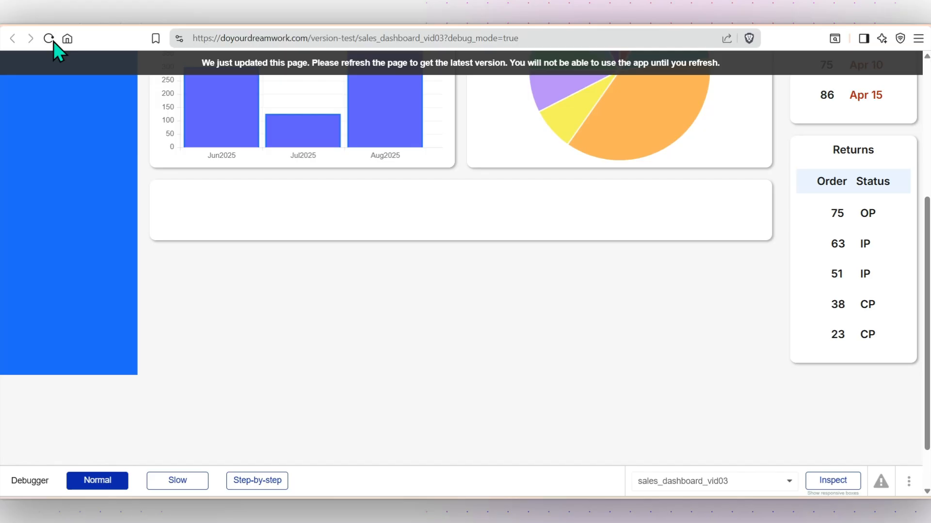
pyautogui.click(48, 39)
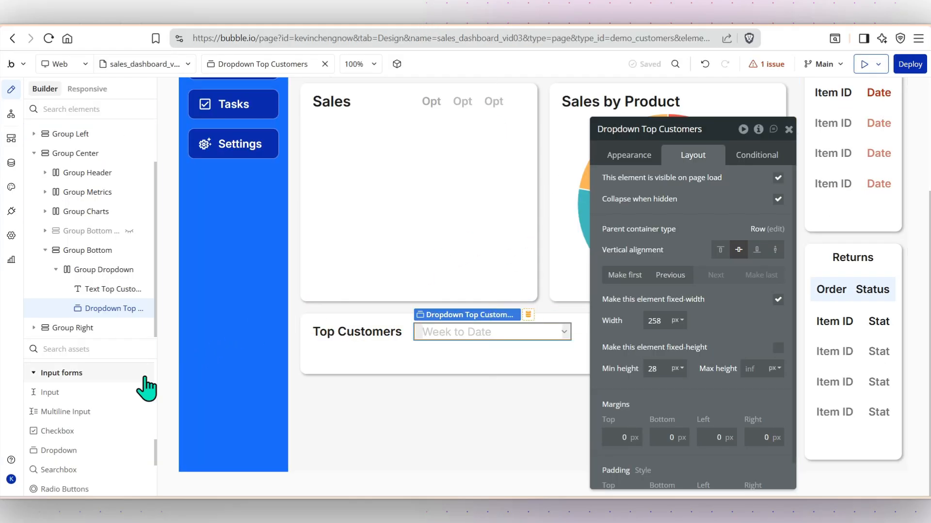
# Place a table element about 296 px wide and high inside Group Bottom, below the Top Customers text and dropdown
pyautogui.scroll(5, 115, 397)
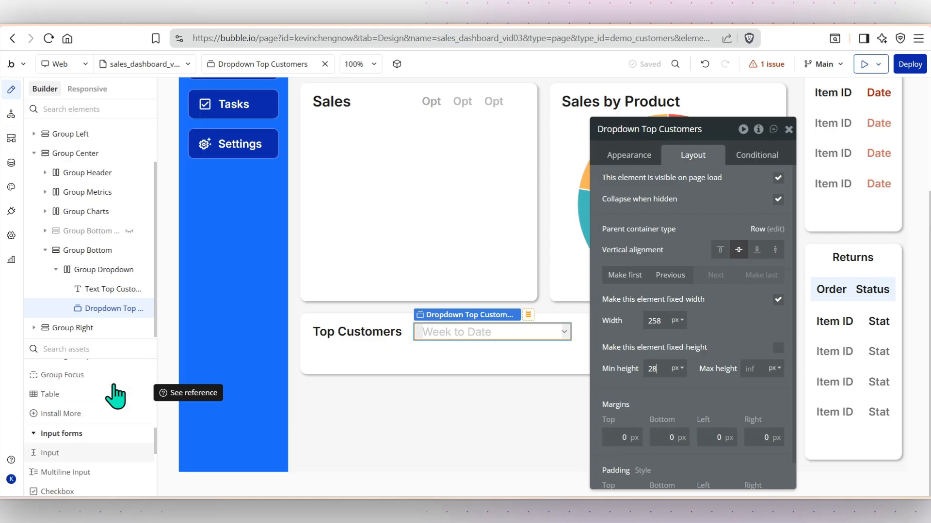
pyautogui.scroll(-5, 115, 397)
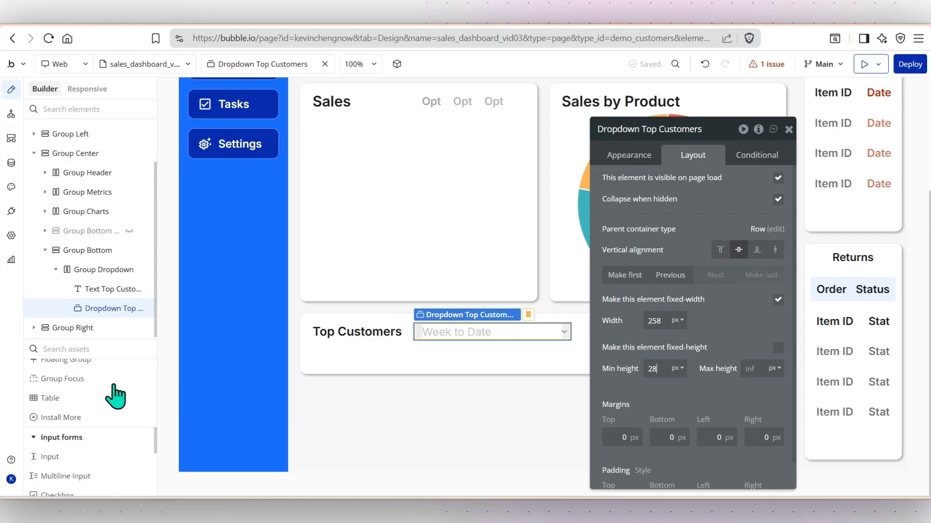
pyautogui.click(83, 395)
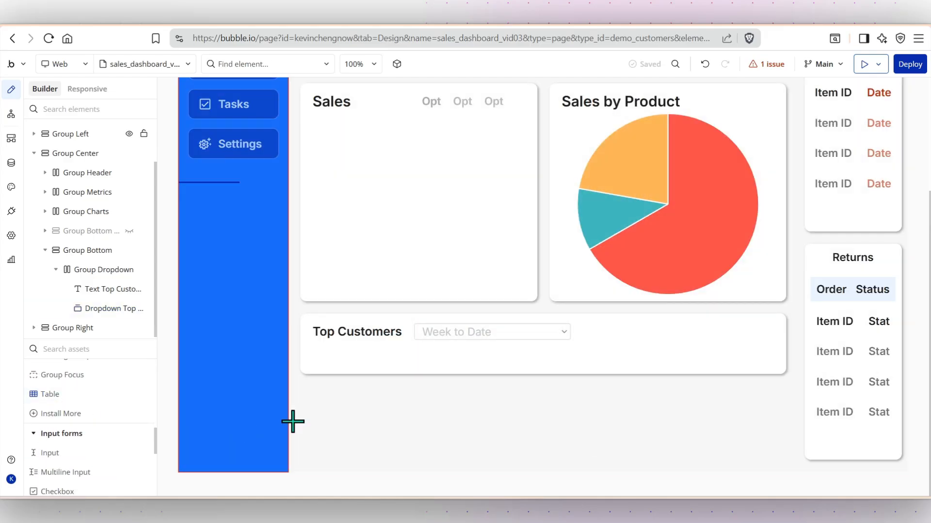
pyautogui.click(328, 352)
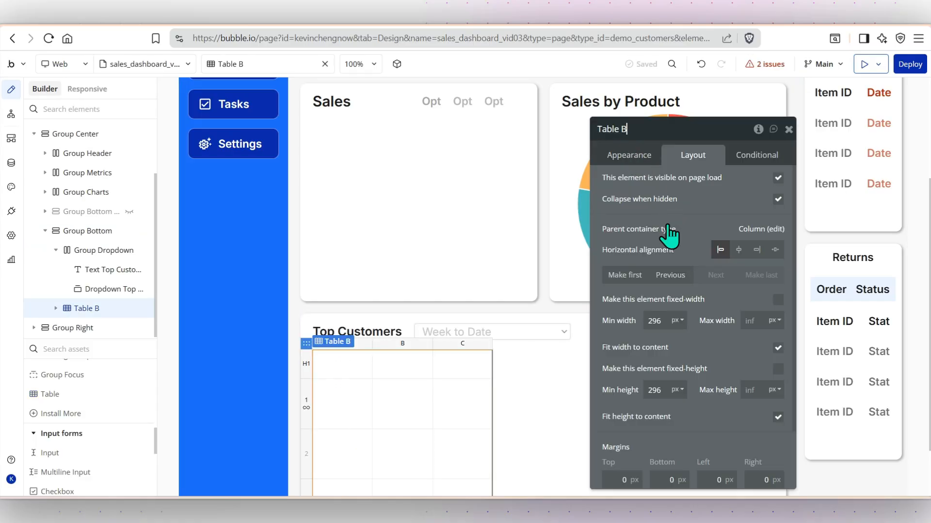
# Rename the new table as Table Top Customers and set its type of content to Dm Customers
pyautogui.press('BackSpace')
pyautogui.write('Top C')
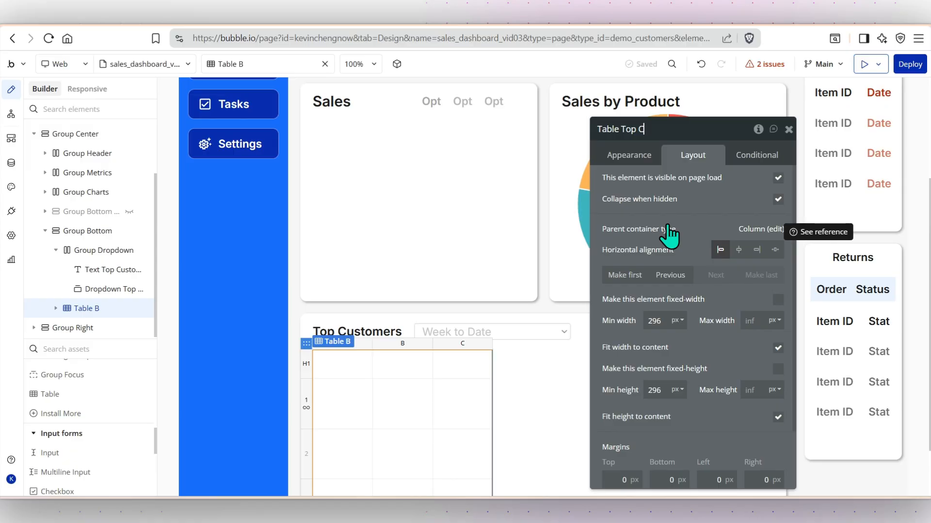
pyautogui.write('ustomers')
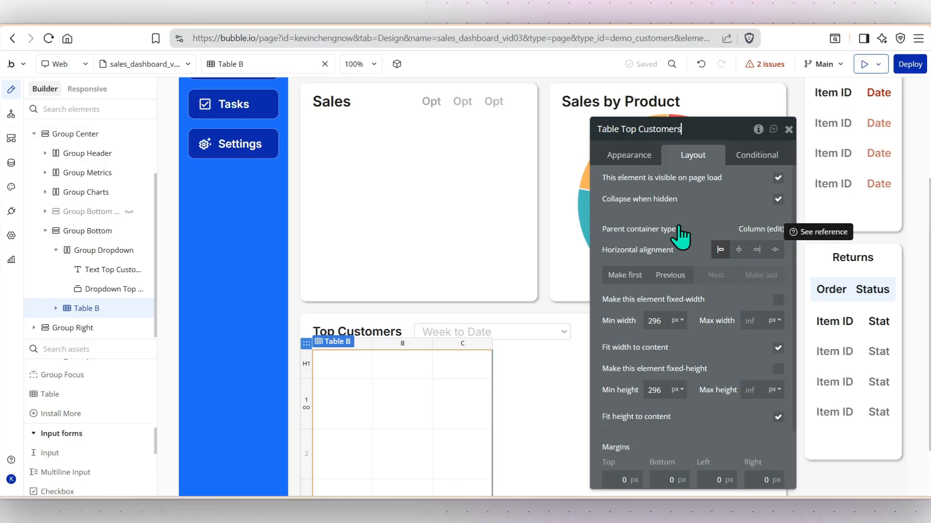
pyautogui.click(627, 154)
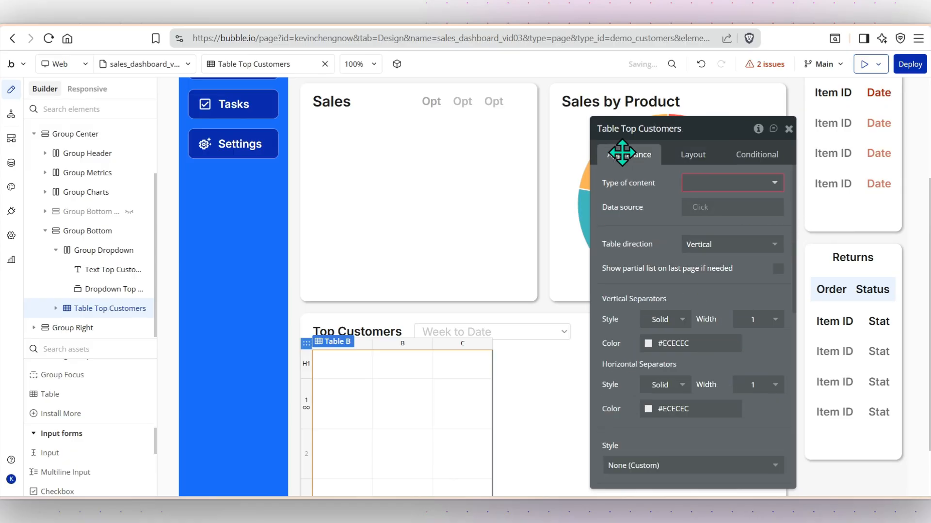
pyautogui.click(770, 184)
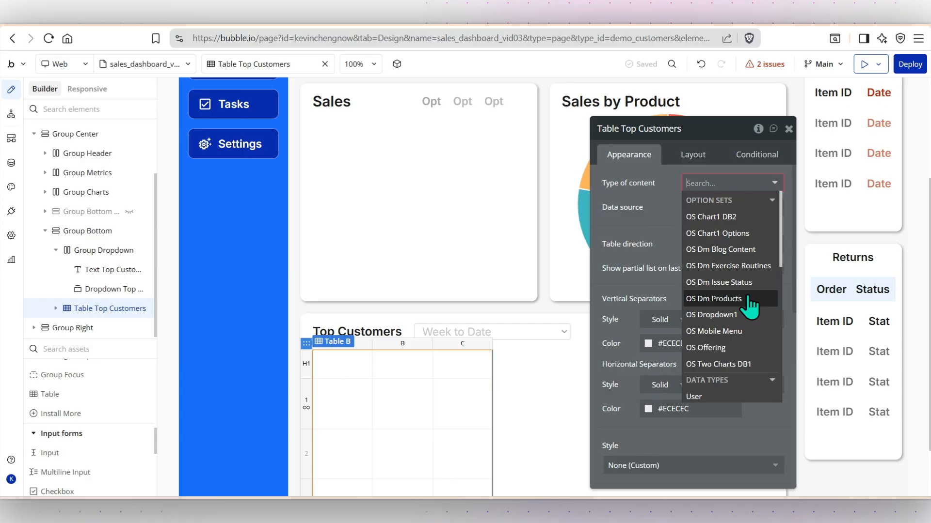
pyautogui.scroll(-3, 749, 299)
pyautogui.click(731, 287)
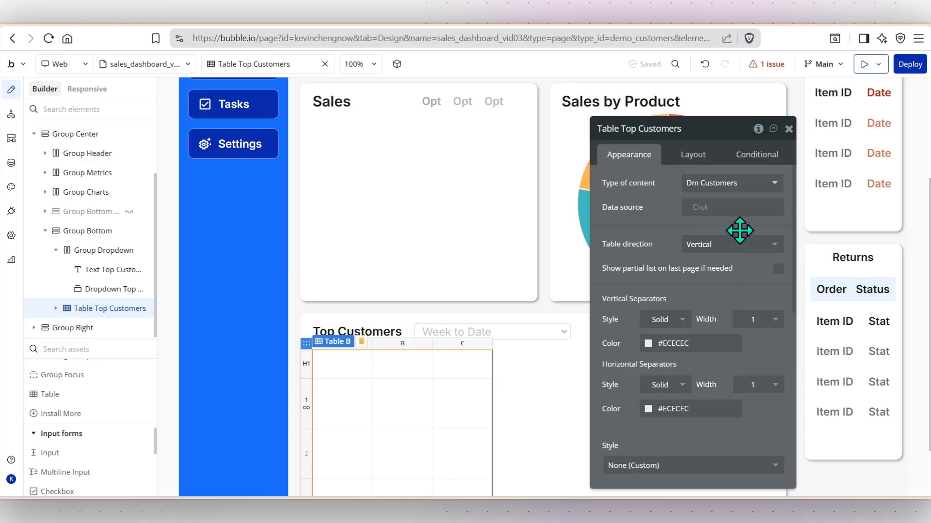
# Set the data source of Table Top Customers to a search for Dm Customers
pyautogui.click(702, 208)
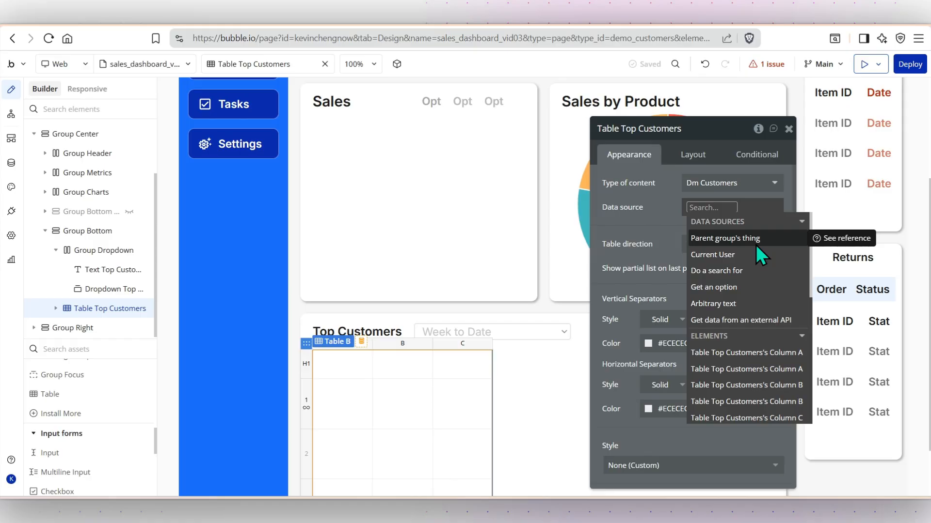
pyautogui.click(754, 270)
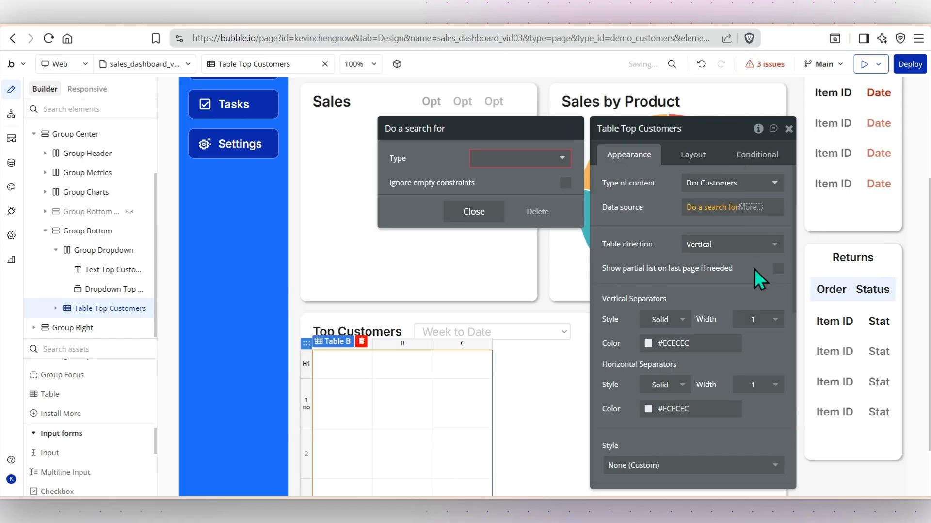
pyautogui.click(553, 159)
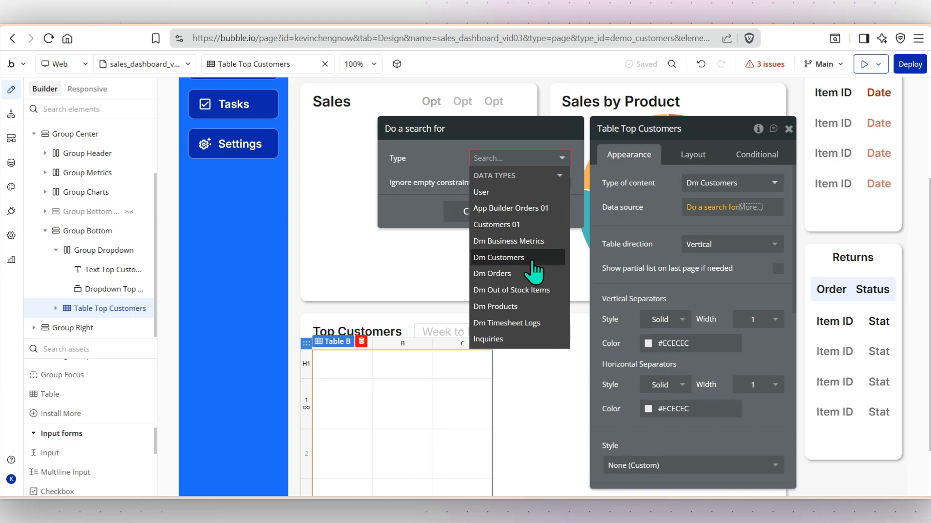
pyautogui.click(499, 257)
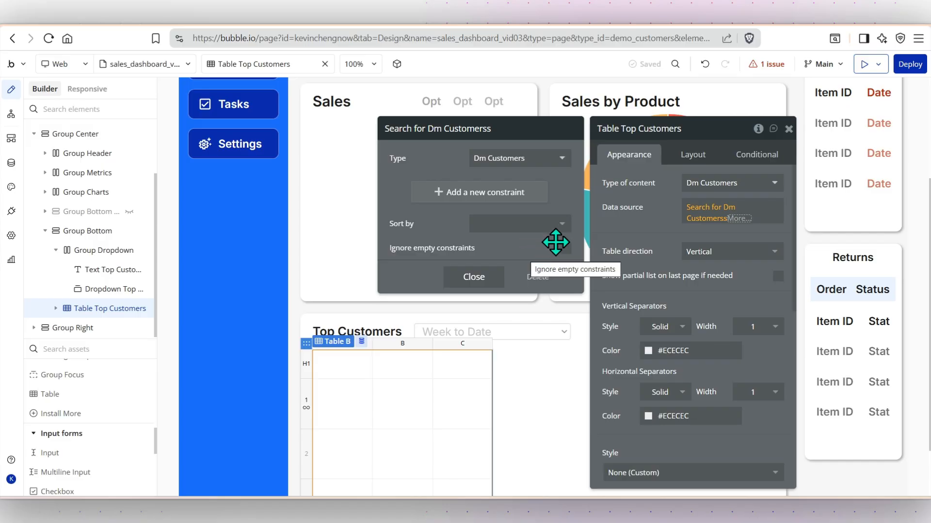
# Sort the Dm Customers search by Total Spend WTD with Descending set to "yes"
pyautogui.click(556, 225)
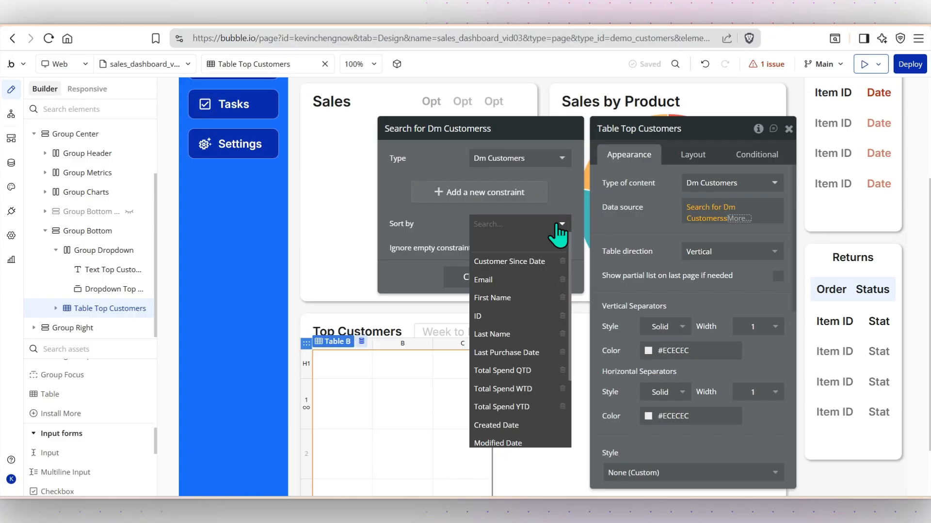
pyautogui.click(538, 389)
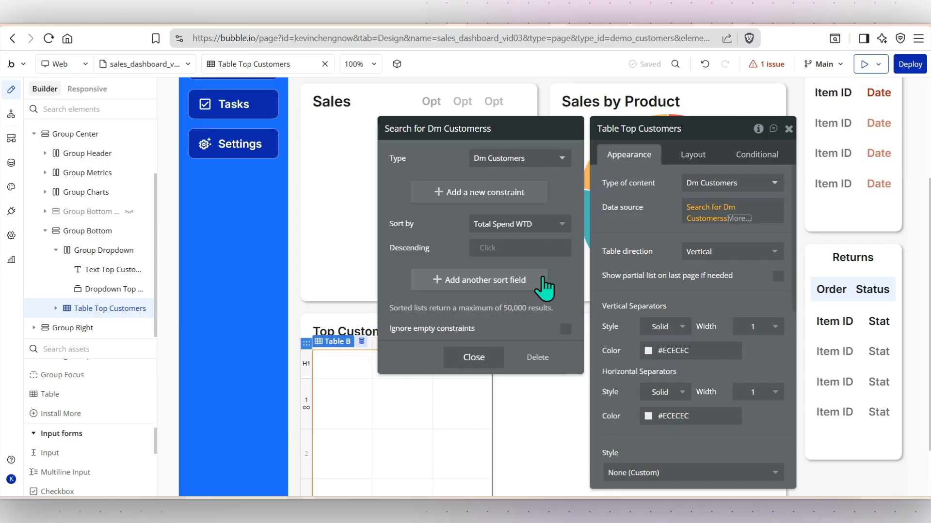
pyautogui.click(485, 248)
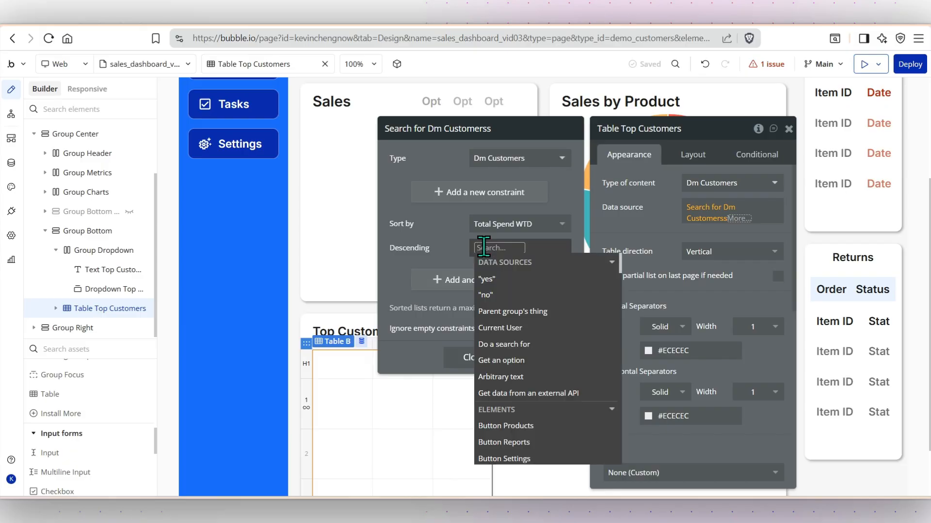
pyautogui.click(490, 279)
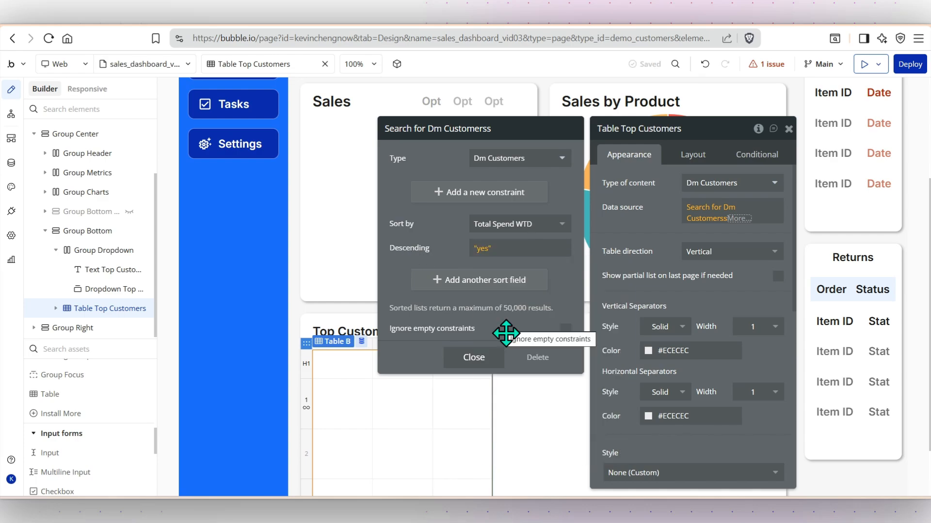
pyautogui.click(480, 358)
pyautogui.click(637, 227)
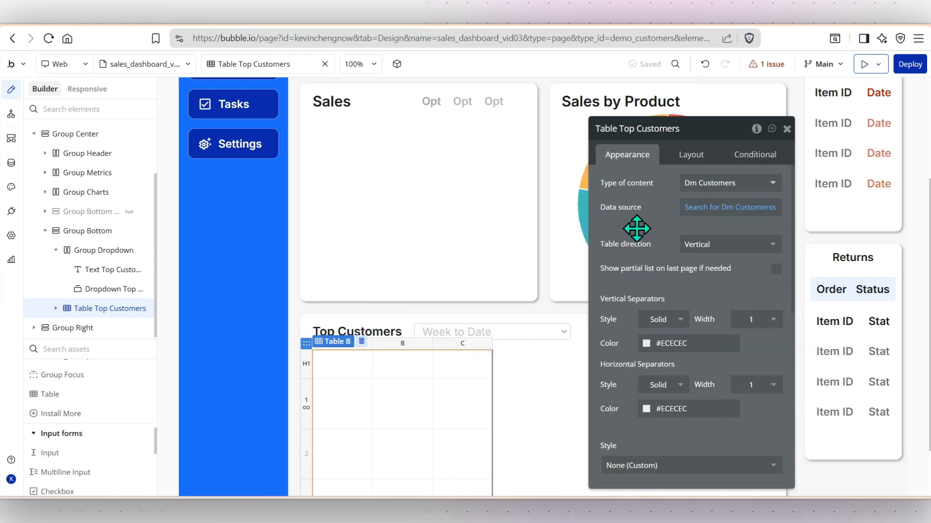
# Turn off fitting the width to content for Table Top Customers so it fills Group Bottom
pyautogui.scroll(-10, 637, 227)
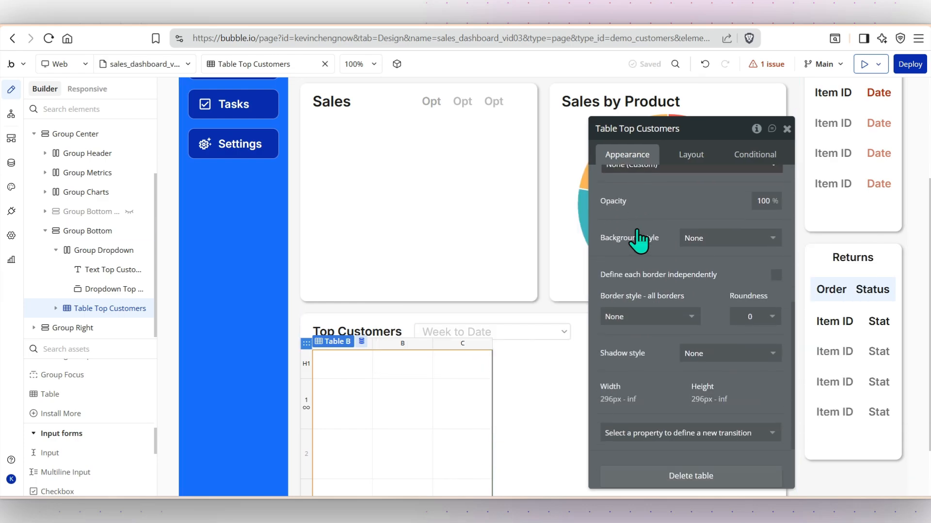
pyautogui.scroll(10, 637, 228)
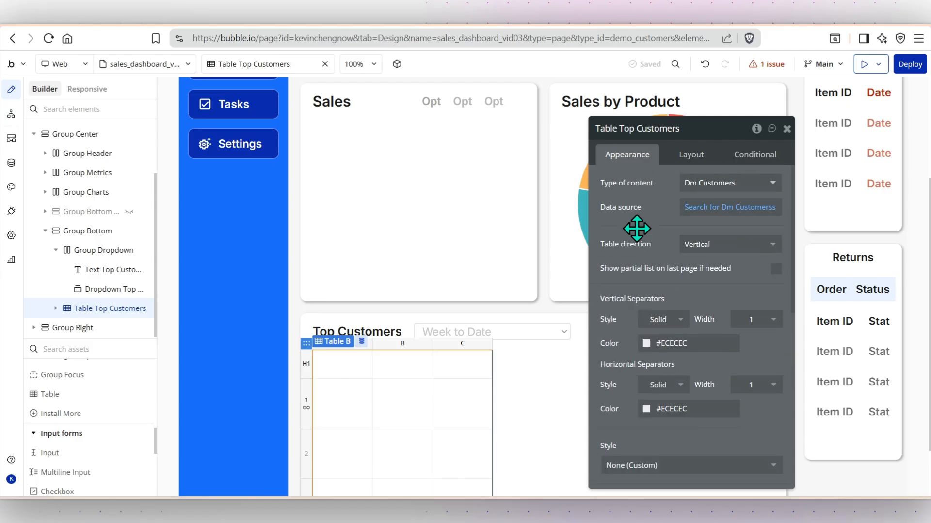
pyautogui.click(684, 159)
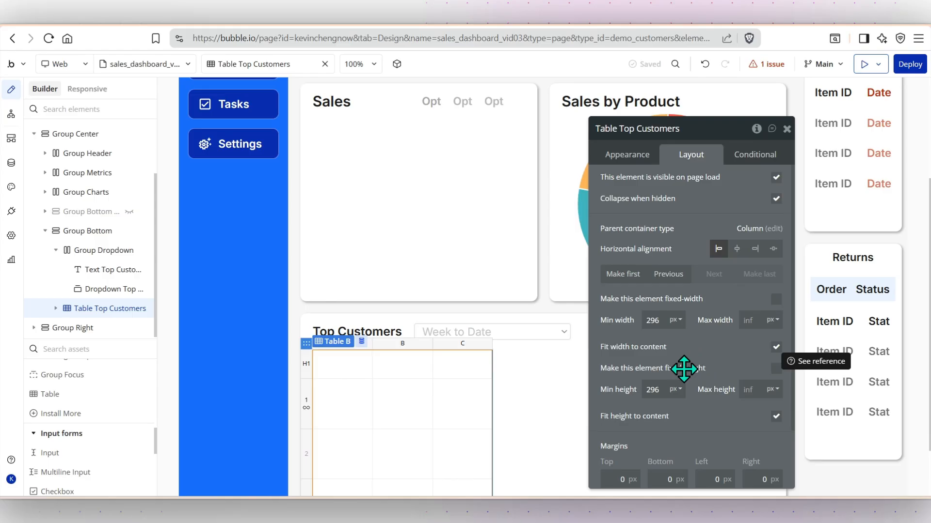
pyautogui.click(776, 347)
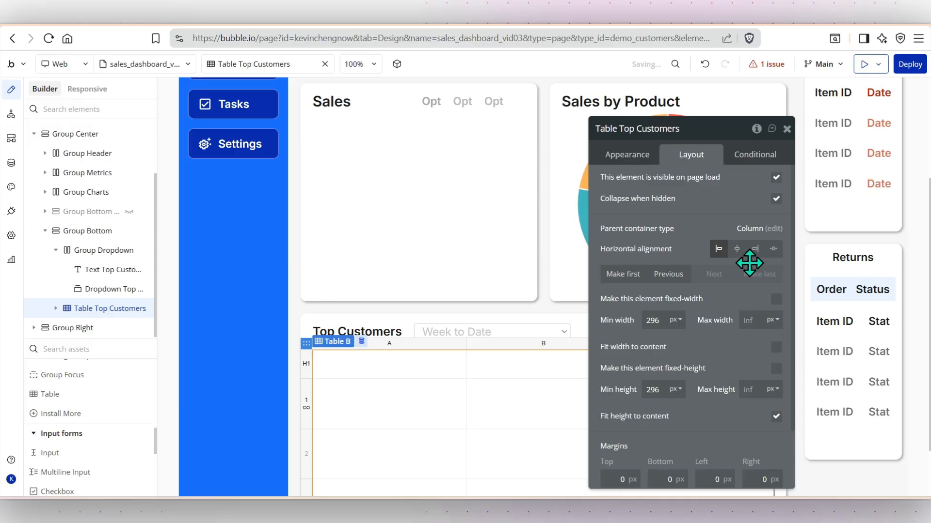
pyautogui.click(787, 129)
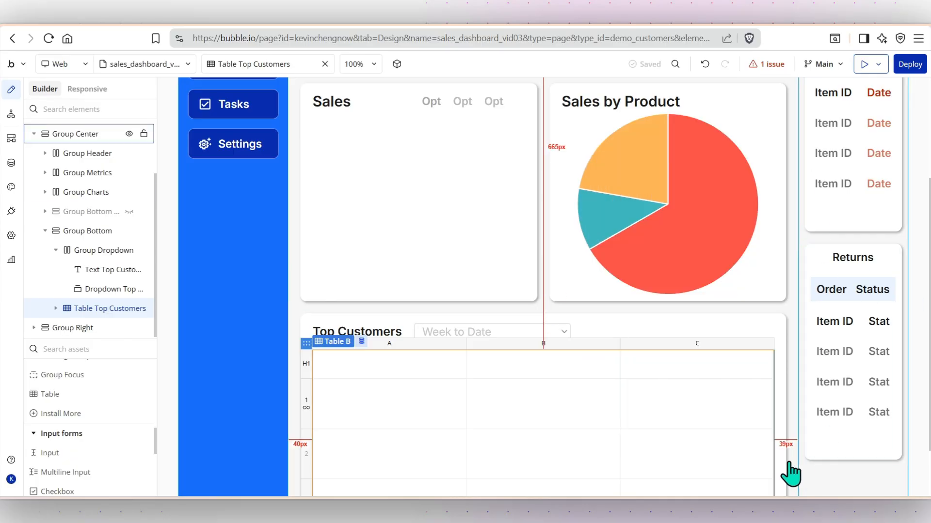
pyautogui.doubleClick(681, 423)
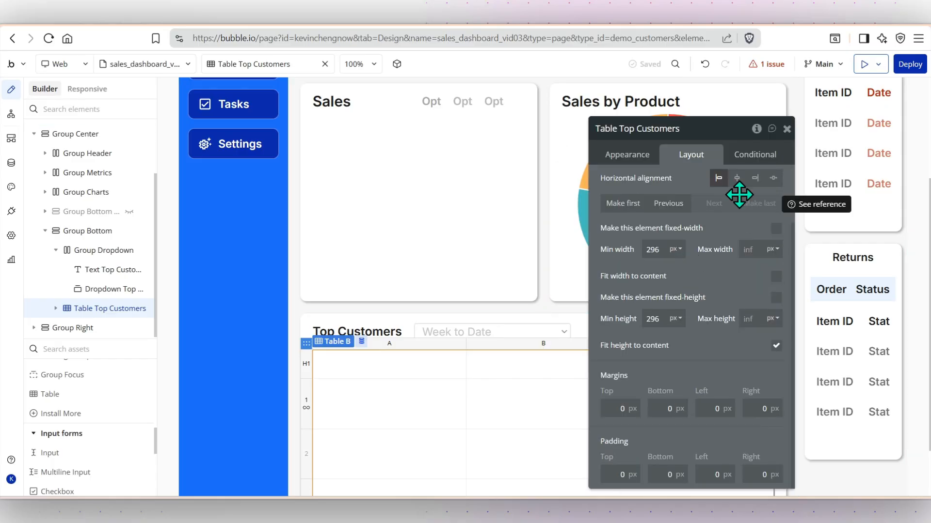
# Add a blank condition to Table Top Customers, and check the total spend fields in the Dm Customers app data before returning to the design
pyautogui.click(745, 155)
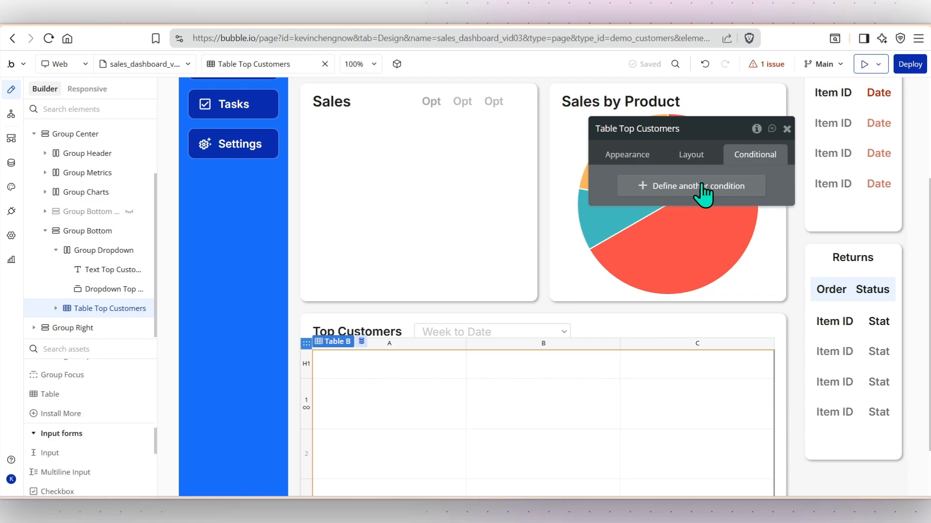
pyautogui.click(698, 186)
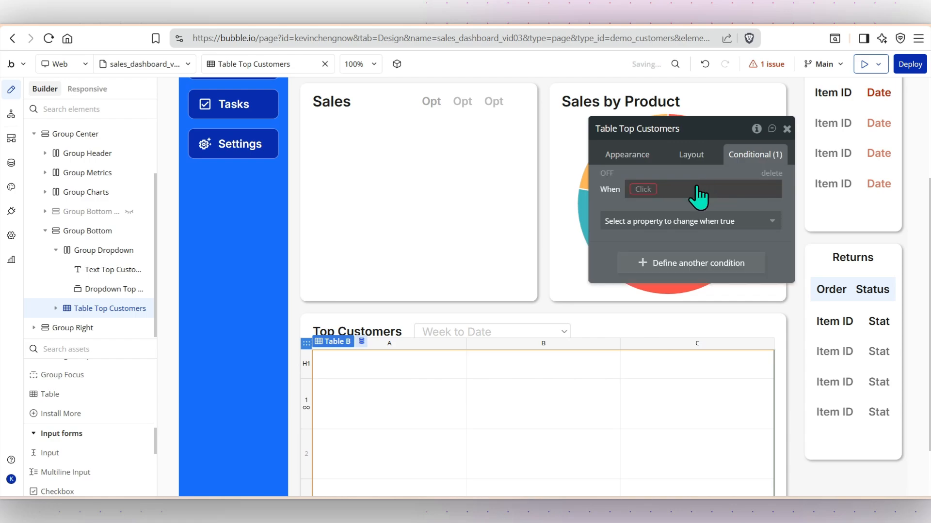
pyautogui.click(643, 189)
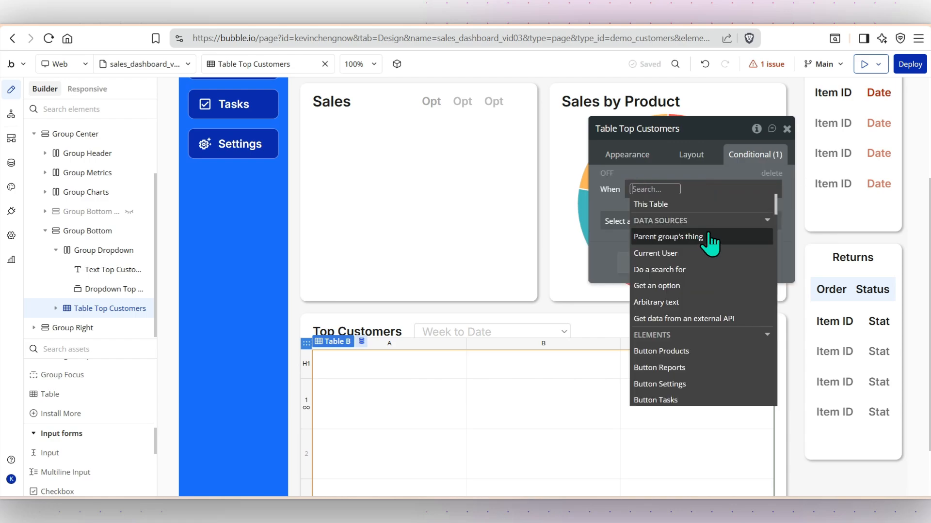
pyautogui.moveTo(709, 234)
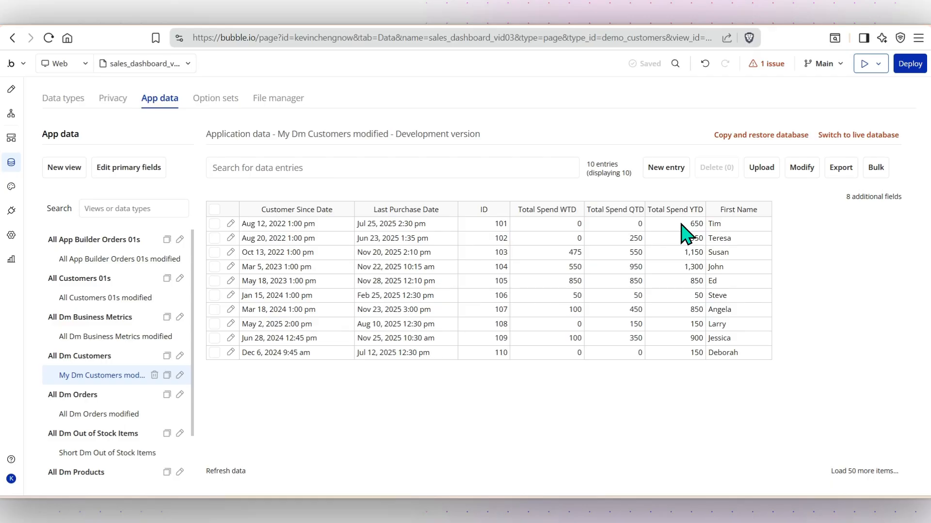
pyautogui.click(12, 90)
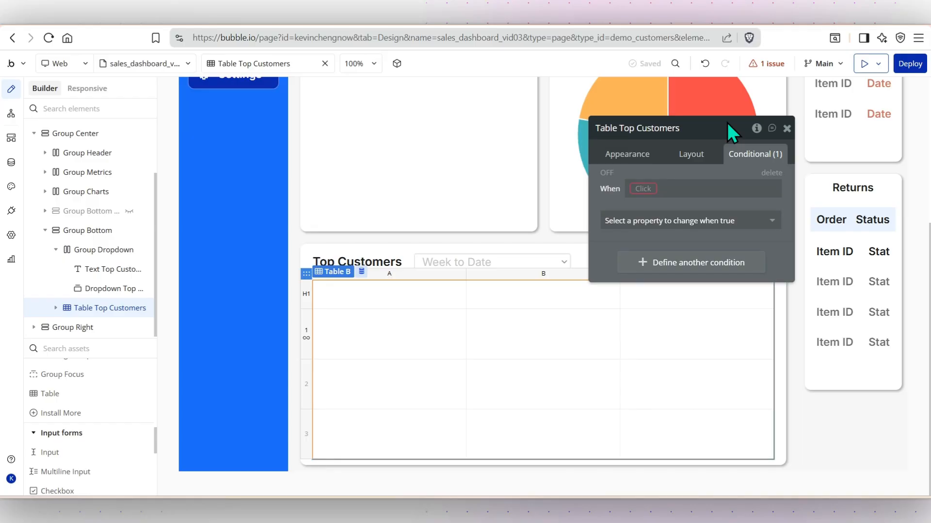
# Create a custom state named TimePeriod of type OS Dropdown1 on Table Top Customers
pyautogui.click(756, 128)
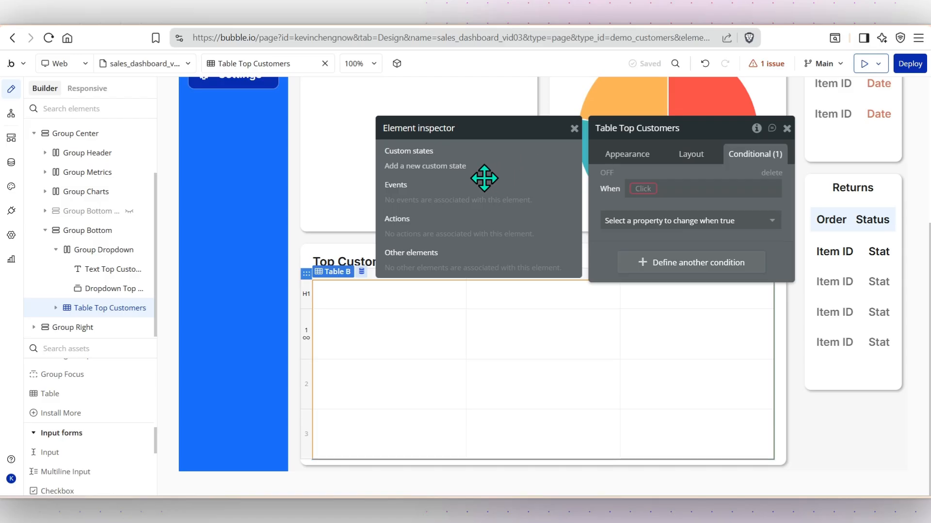
pyautogui.click(443, 165)
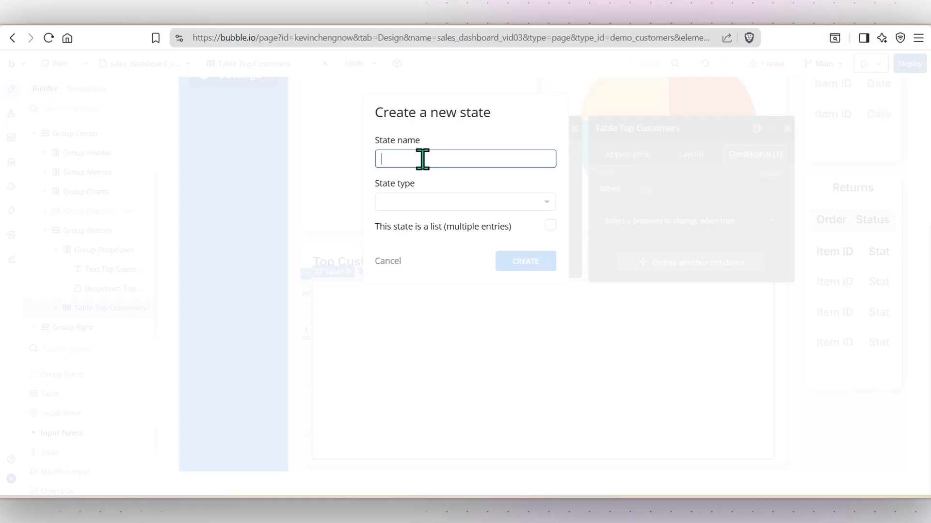
pyautogui.write('TimePeriod')
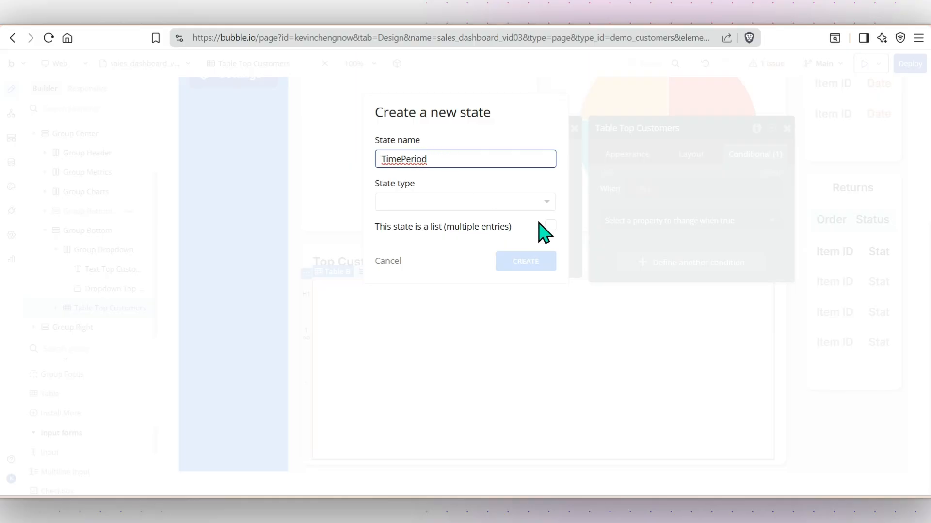
pyautogui.click(532, 186)
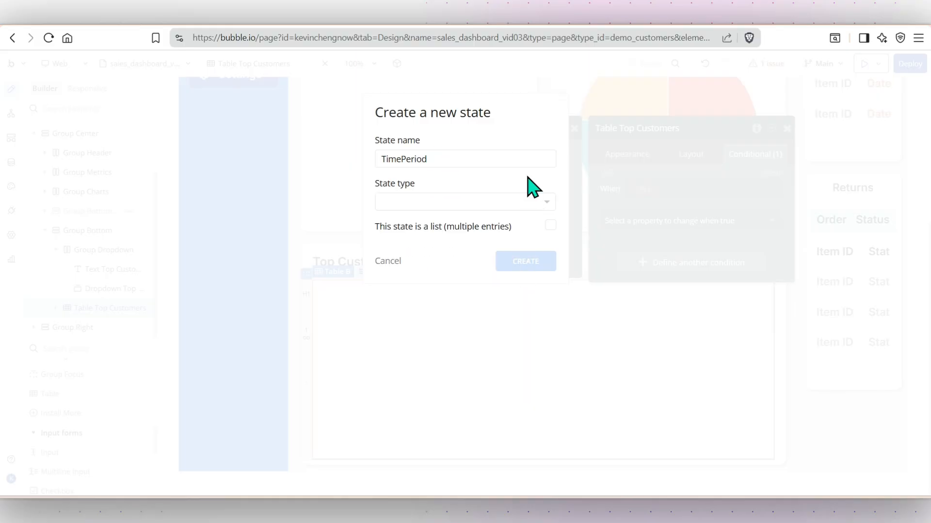
pyautogui.click(538, 204)
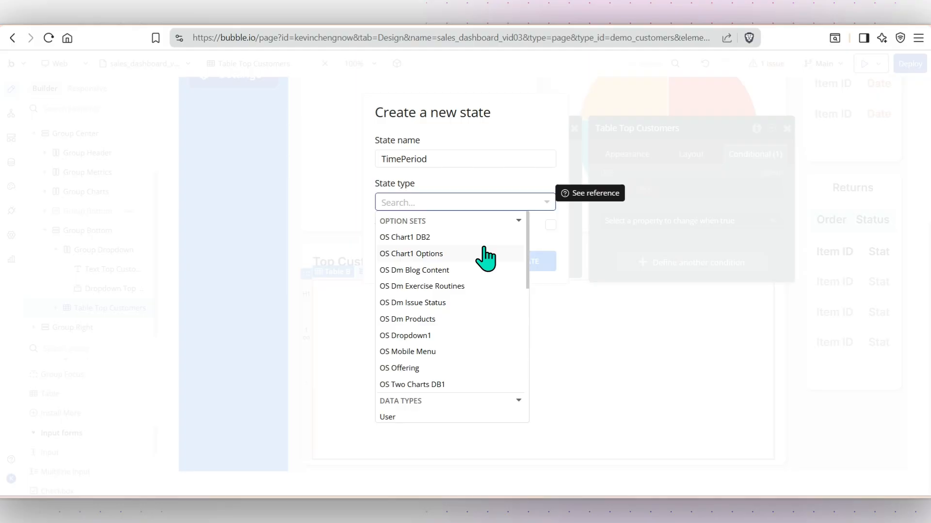
pyautogui.click(470, 335)
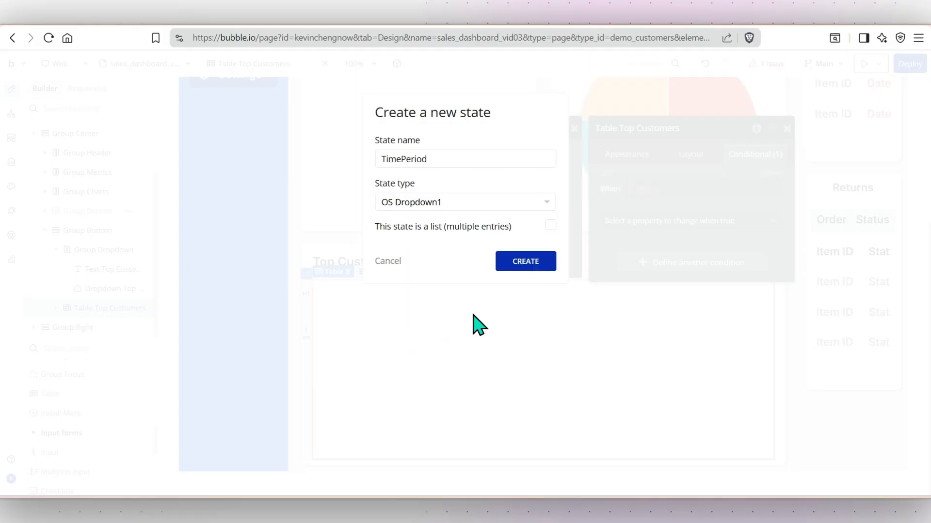
pyautogui.click(525, 261)
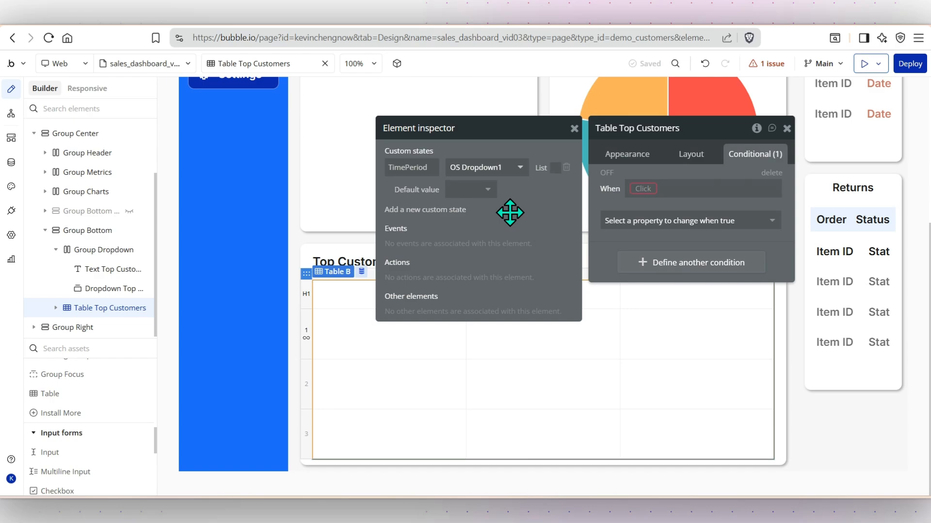
# Set the default value of the TimePeriod state to Week to Date and close the element inspector
pyautogui.click(487, 191)
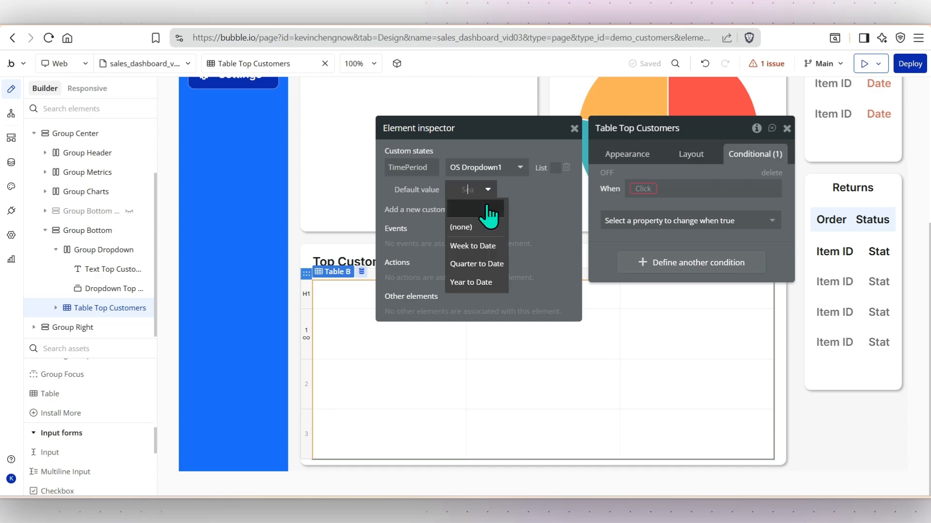
pyautogui.click(487, 247)
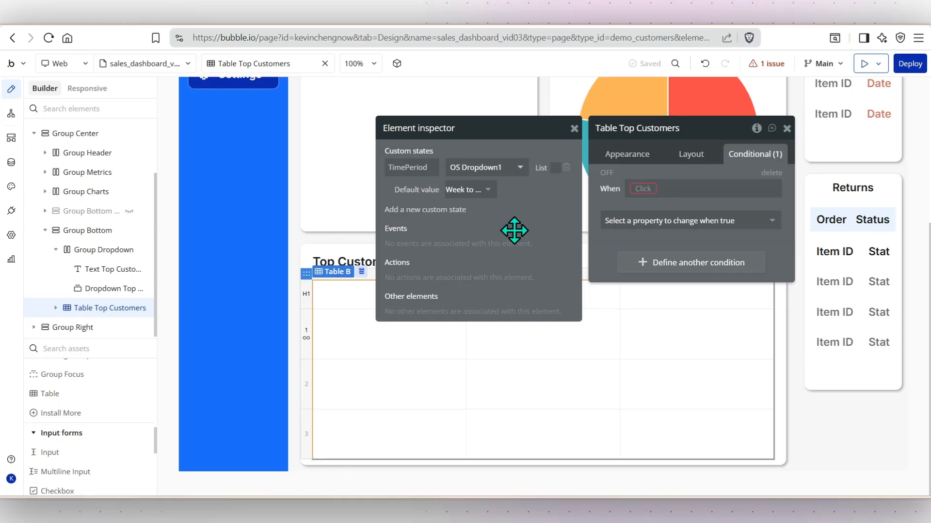
pyautogui.click(574, 130)
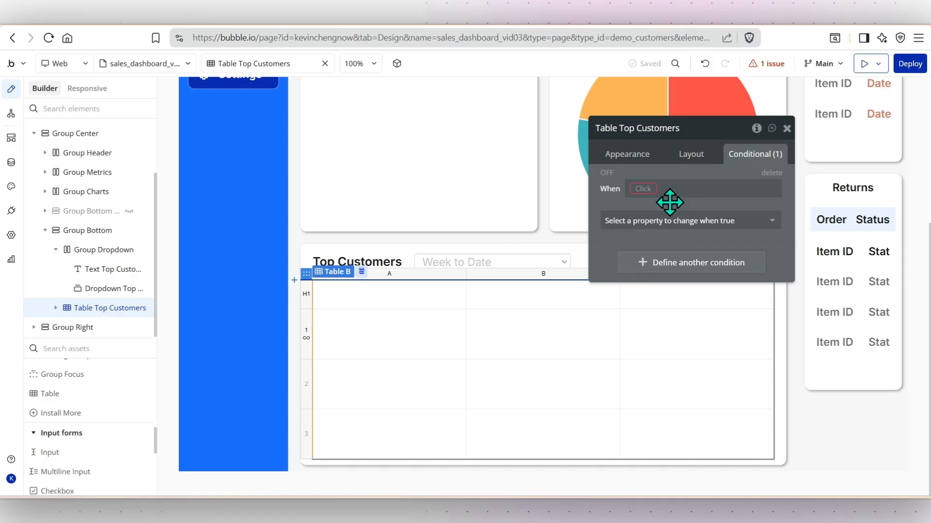
# Set the blank condition on Table Top Customers to apply when This Table's TimePeriod is Quarter to Date
pyautogui.click(652, 190)
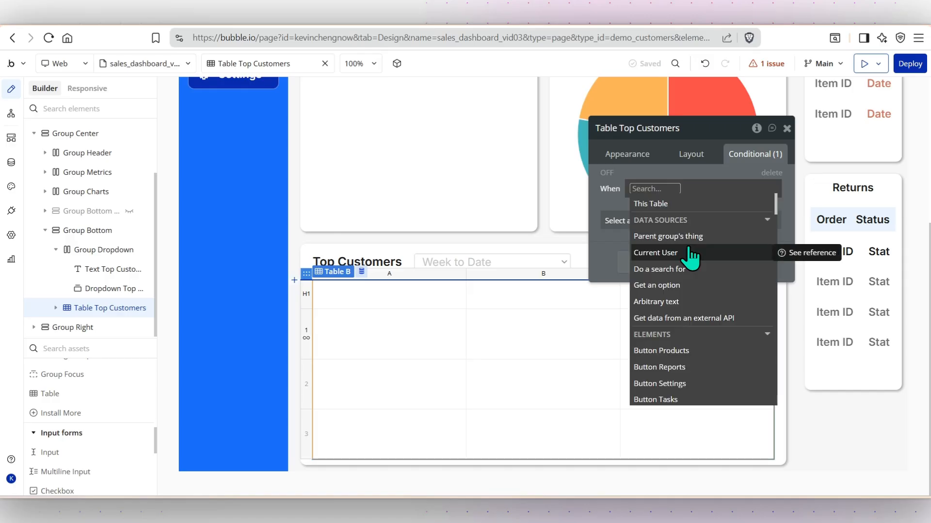
pyautogui.click(674, 203)
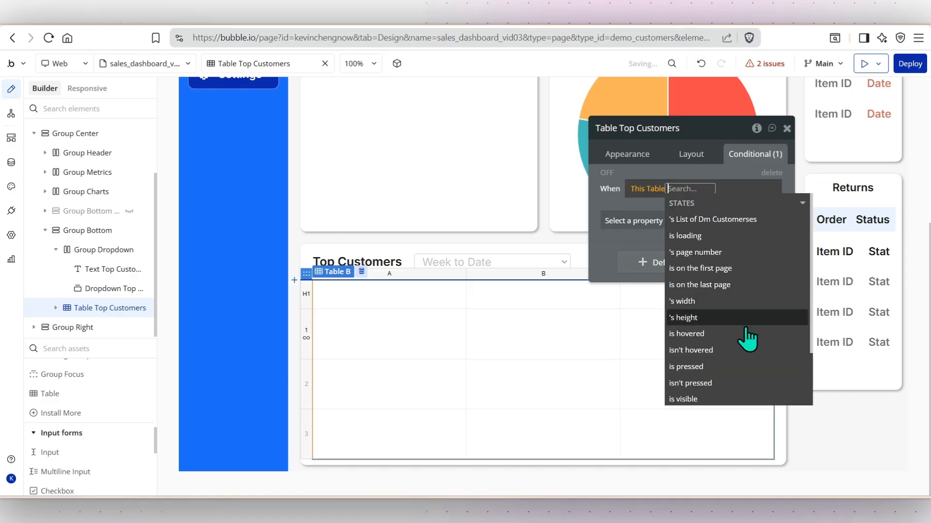
pyautogui.scroll(-3, 747, 358)
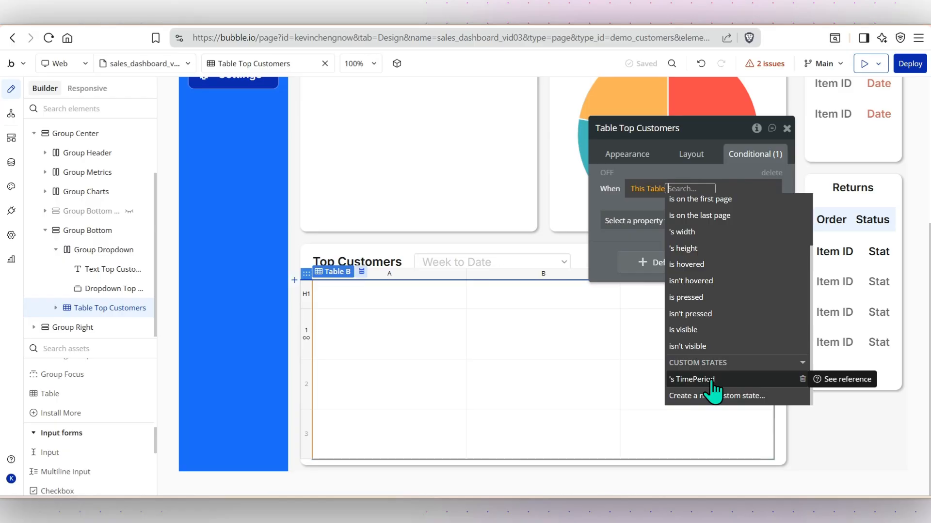
pyautogui.click(711, 380)
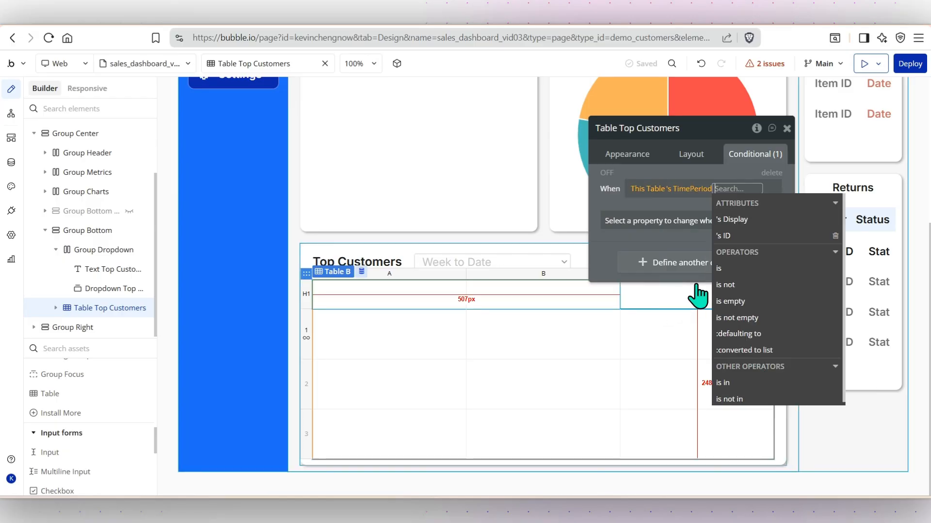
pyautogui.click(725, 270)
pyautogui.click(765, 253)
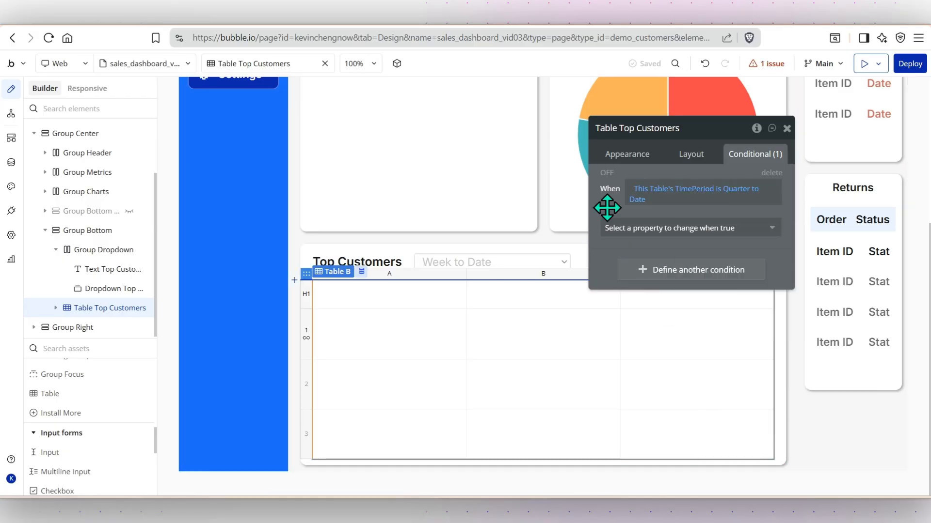
# Make the Quarter to Date condition change the data source to a search for Dm Customers
pyautogui.click(613, 228)
pyautogui.click(634, 283)
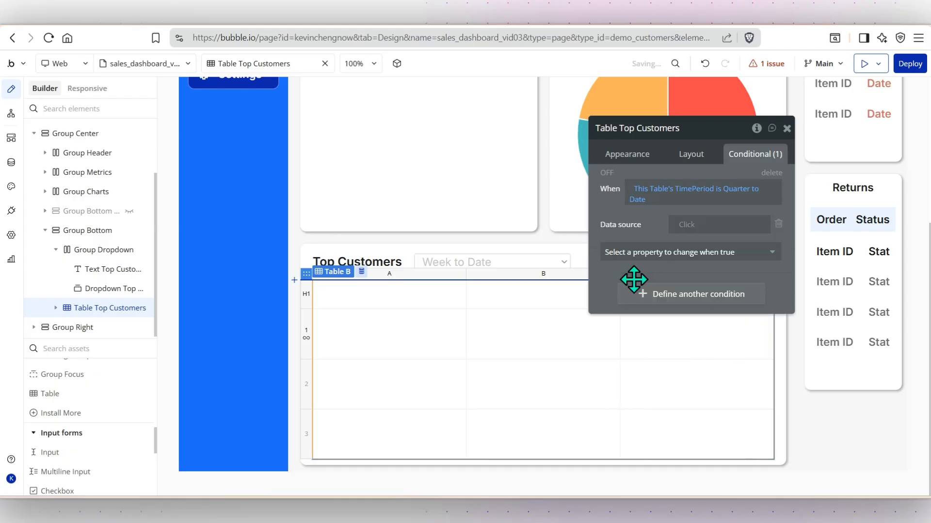
pyautogui.click(696, 225)
pyautogui.click(712, 301)
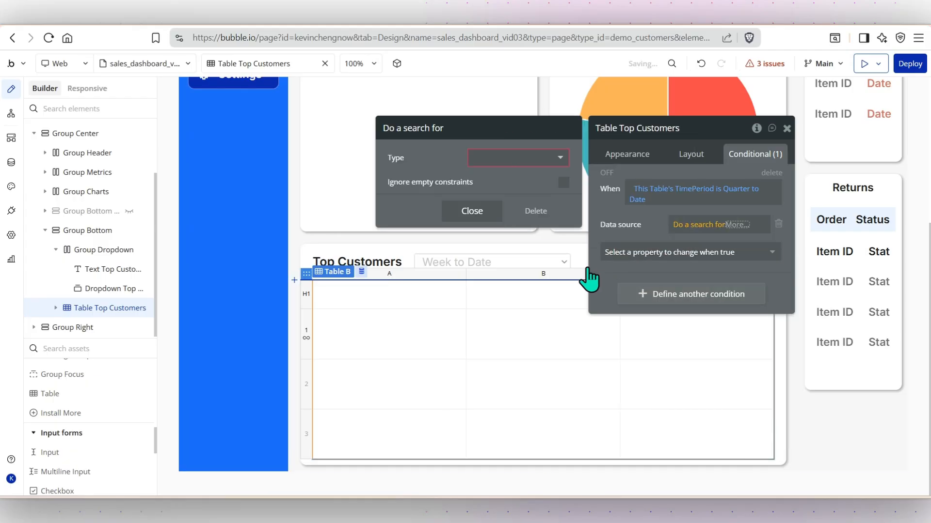
pyautogui.click(551, 162)
pyautogui.click(494, 257)
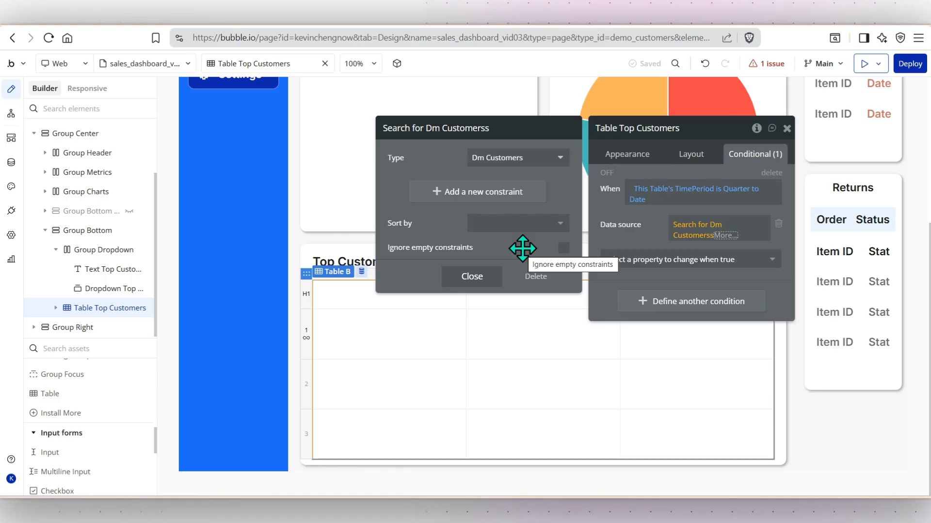
# Sort the Quarter to Date search by Total Spend QTD with descending set to "yes", and close the search settings
pyautogui.click(552, 225)
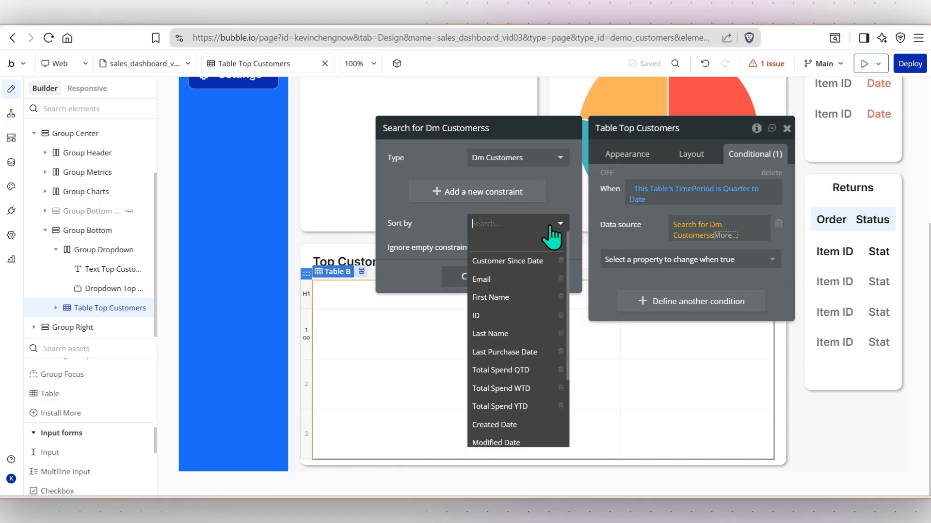
pyautogui.click(525, 373)
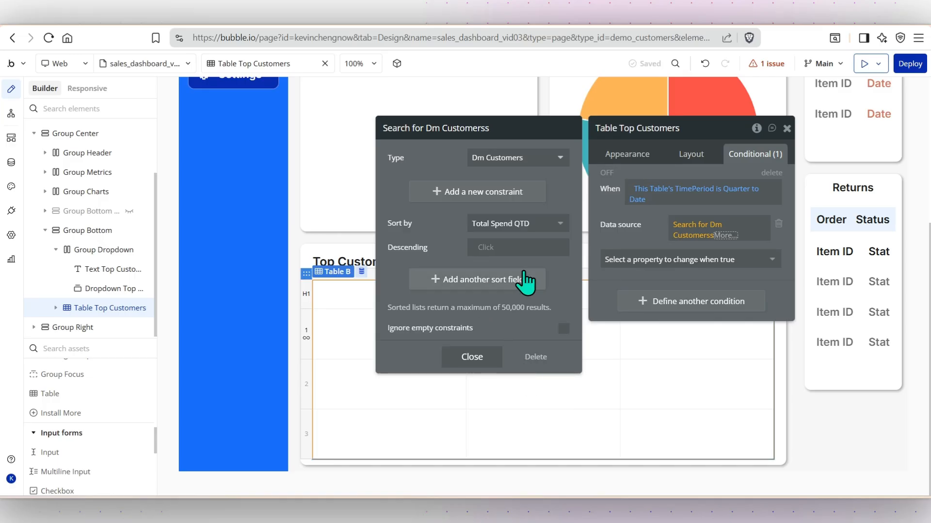
pyautogui.click(485, 248)
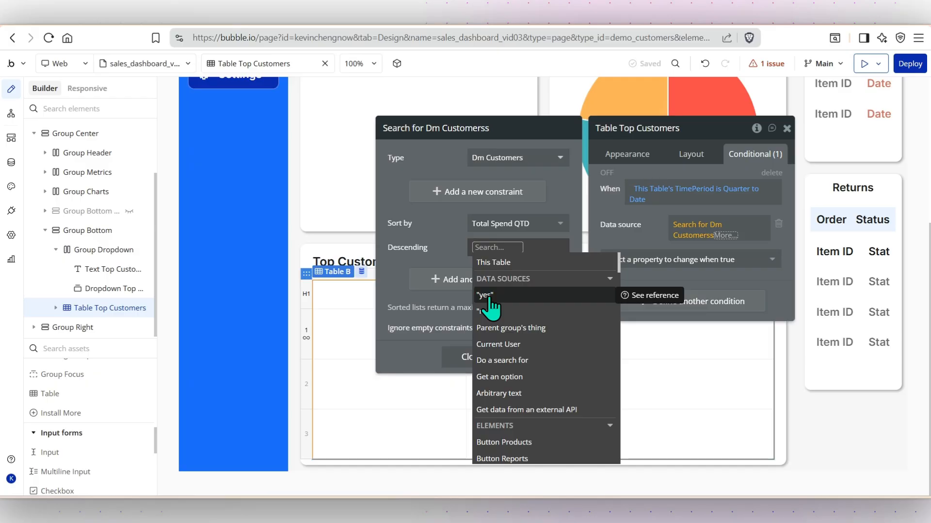
pyautogui.click(489, 297)
pyautogui.click(603, 283)
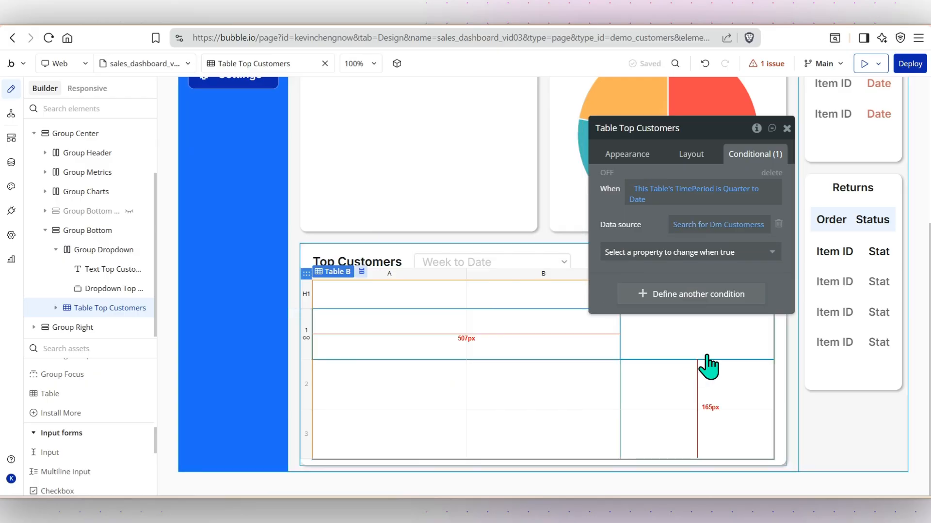
# Add a second condition to Table Top Customers for when This Table's TimePeriod is Year to Date
pyautogui.click(722, 305)
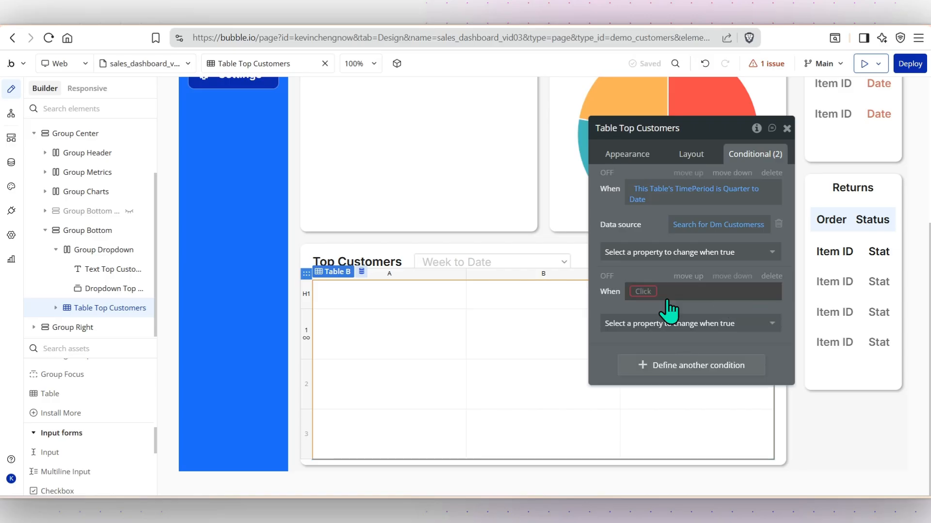
pyautogui.click(643, 291)
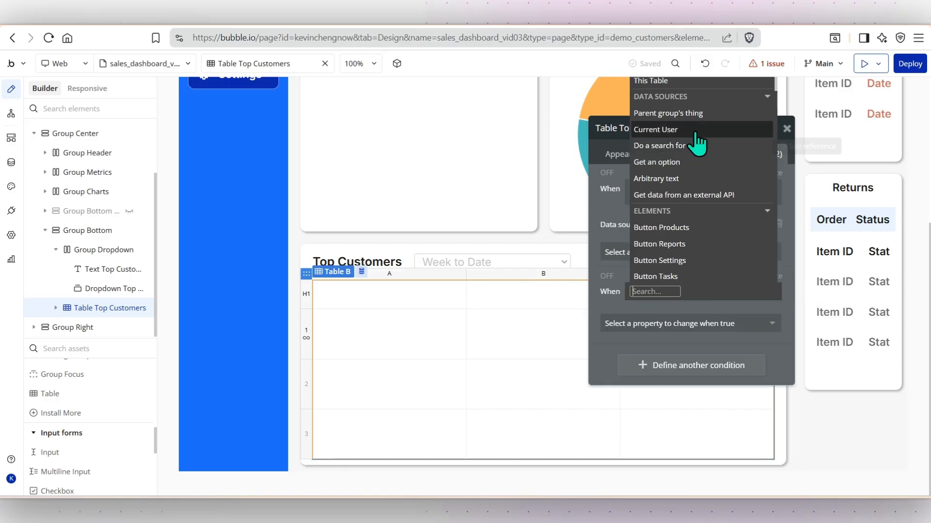
pyautogui.click(663, 83)
pyautogui.click(696, 274)
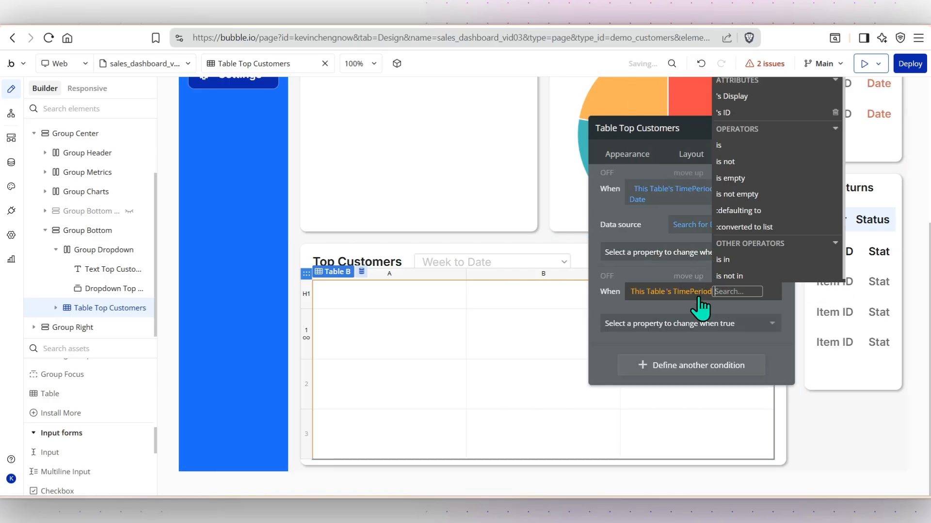
pyautogui.click(719, 144)
pyautogui.click(734, 137)
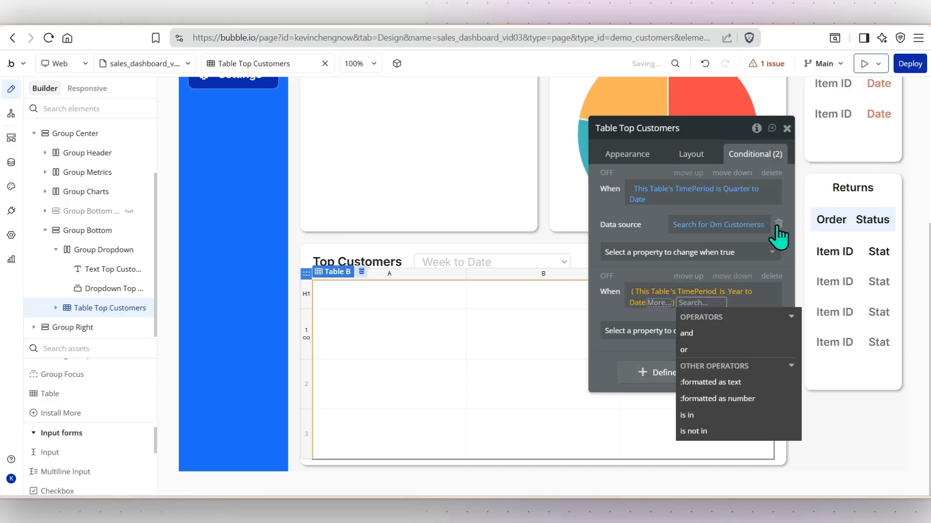
# Make the Year to Date condition change the data source to a search for Dm Customers
pyautogui.click(628, 325)
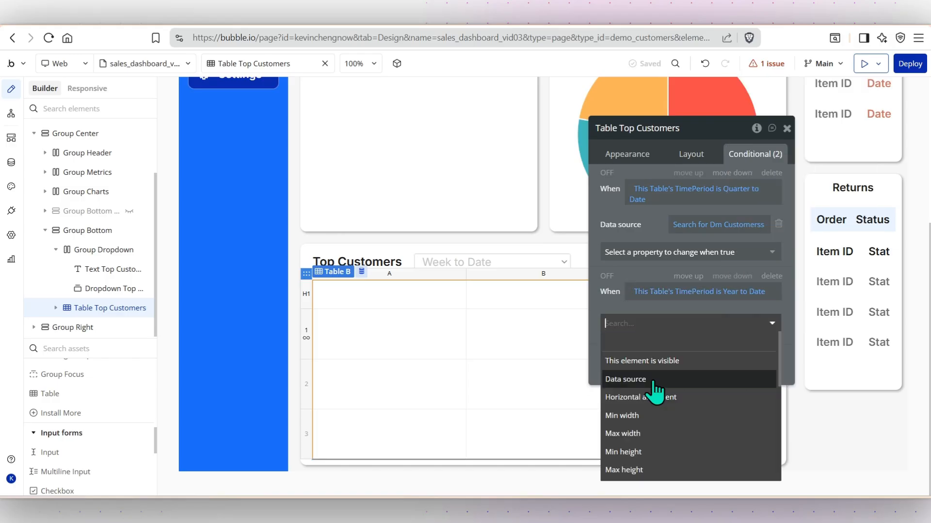
pyautogui.click(656, 377)
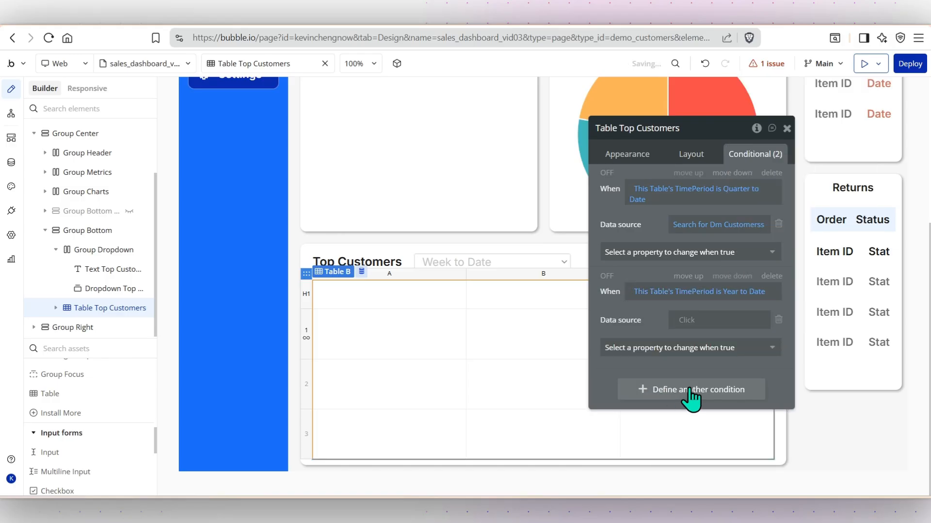
pyautogui.click(688, 321)
pyautogui.click(701, 176)
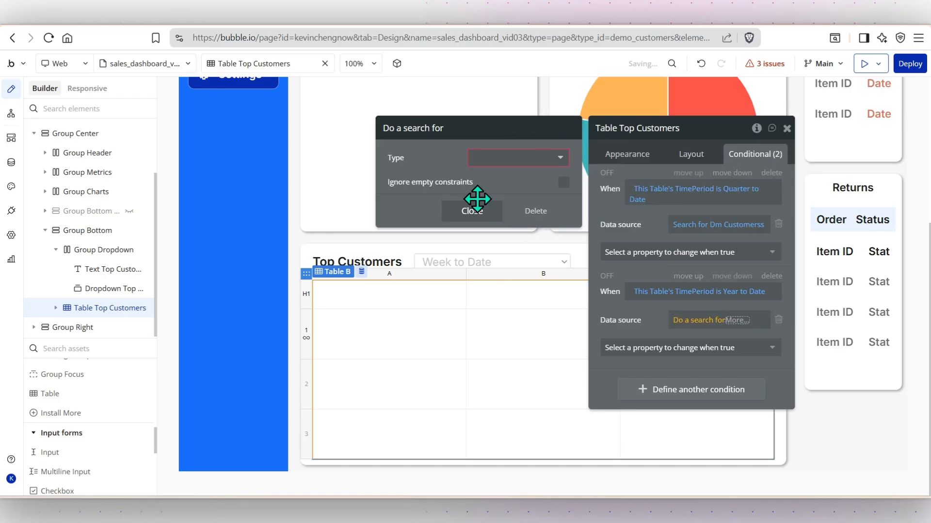
pyautogui.click(549, 164)
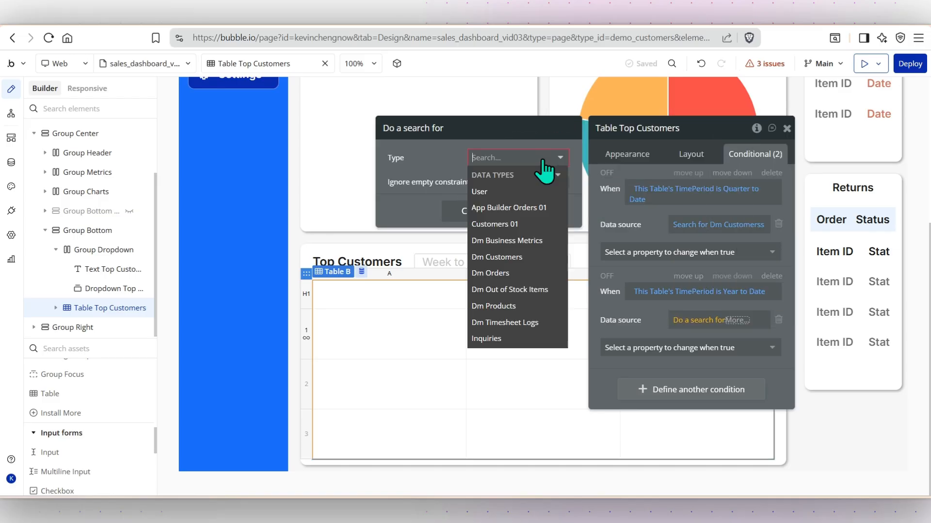
pyautogui.click(526, 258)
# Sort the Year to Date search by Total Spend YTD with descending set to "yes", and close the search settings
pyautogui.click(543, 223)
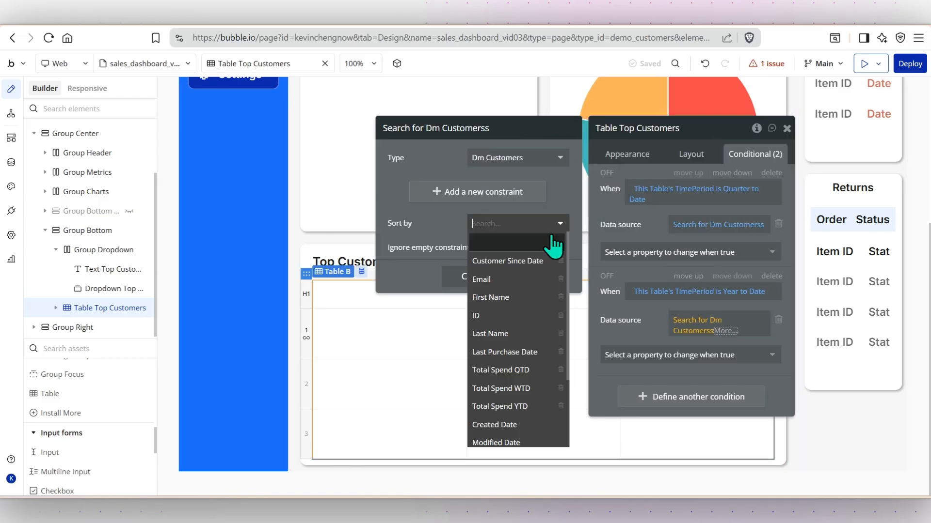
pyautogui.click(521, 406)
pyautogui.click(490, 248)
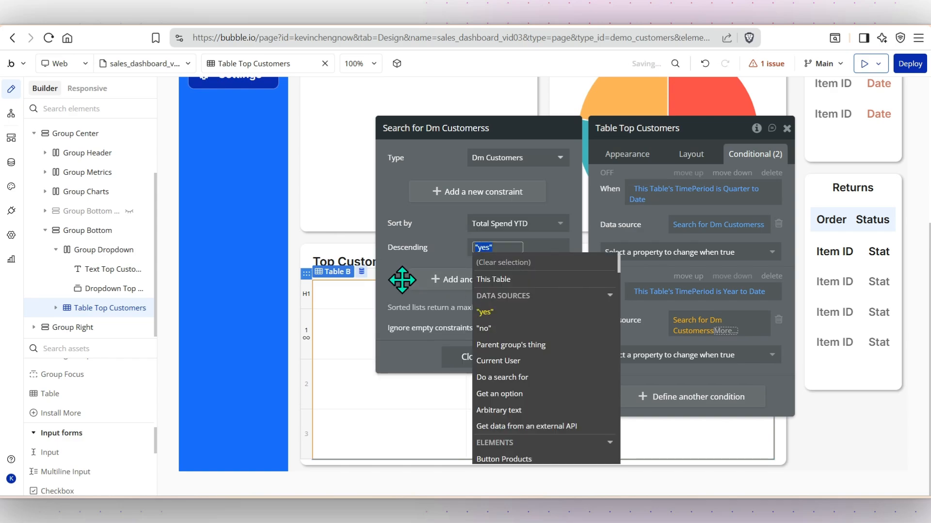
pyautogui.click(468, 358)
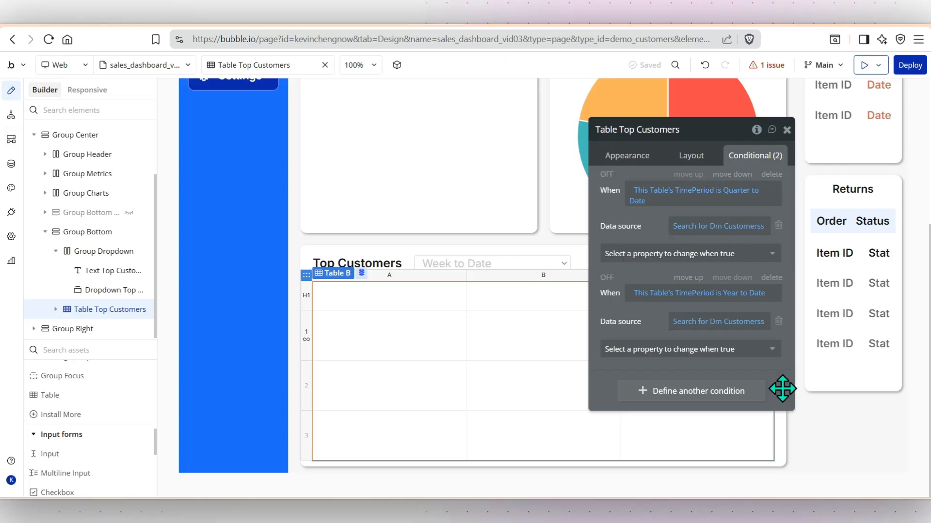
# Close the element inspector and check the Top Customers table's columns in the sales_dashboard_07 preview before returning to the editor
pyautogui.click(787, 130)
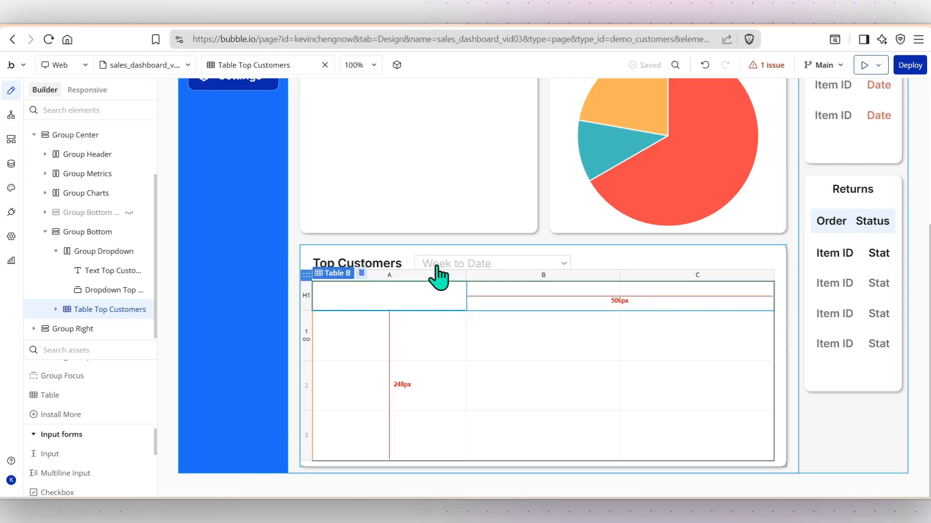
pyautogui.click(553, 23)
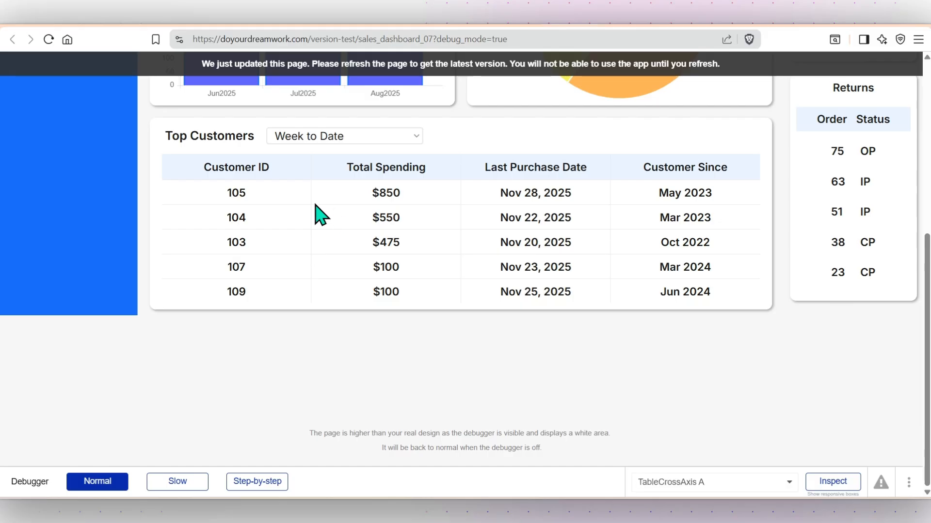
pyautogui.click(442, 24)
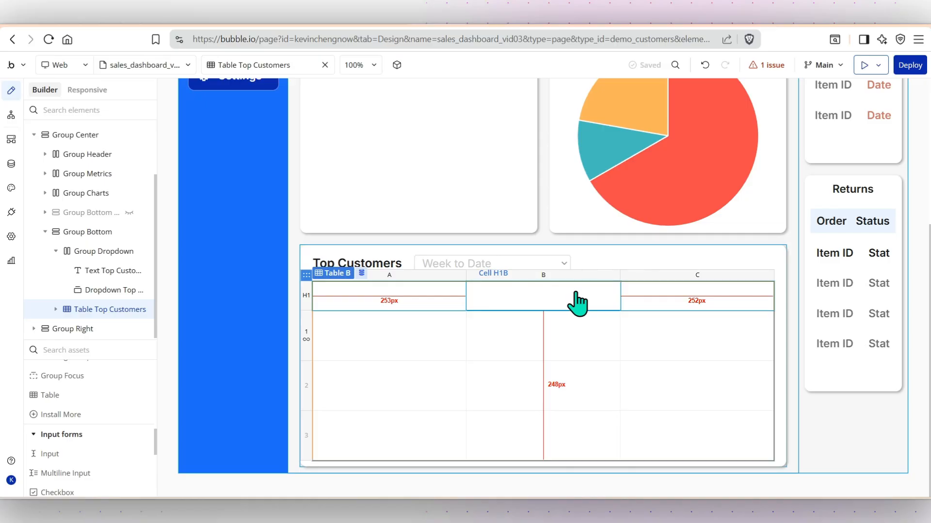
# Add a fourth column to the right of Column C in Table Top Customers
pyautogui.rightClick(660, 300)
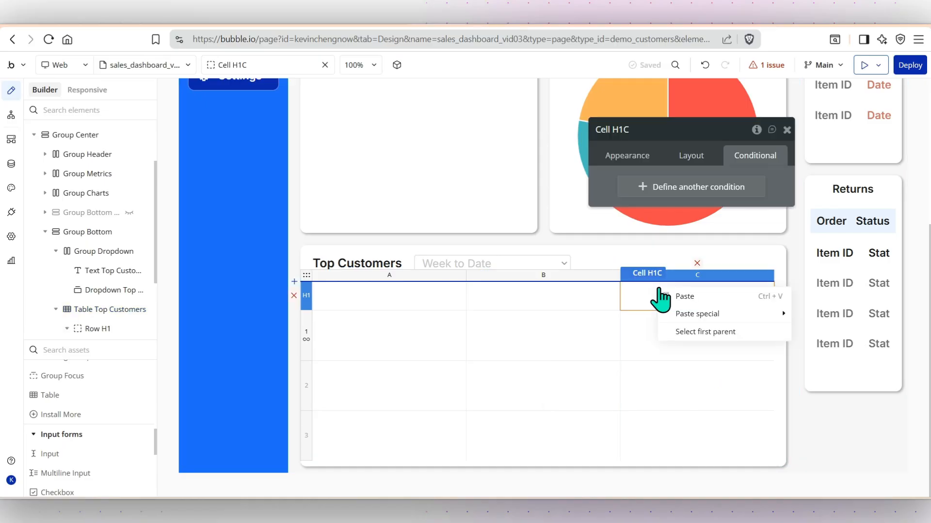
pyautogui.click(613, 306)
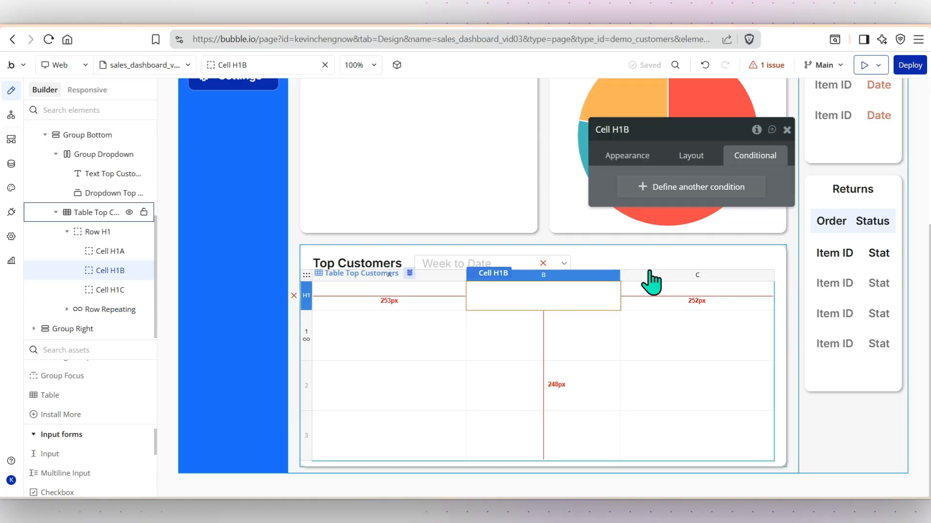
pyautogui.click(642, 290)
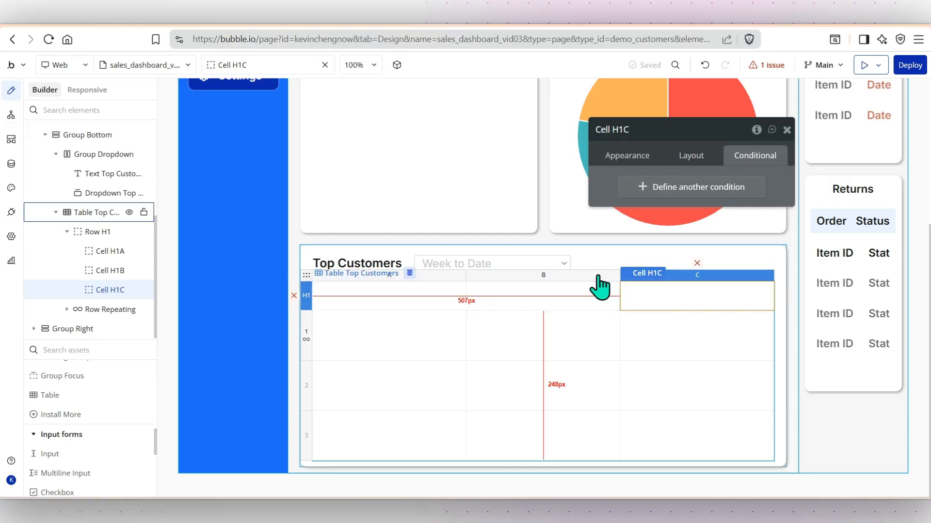
pyautogui.click(599, 276)
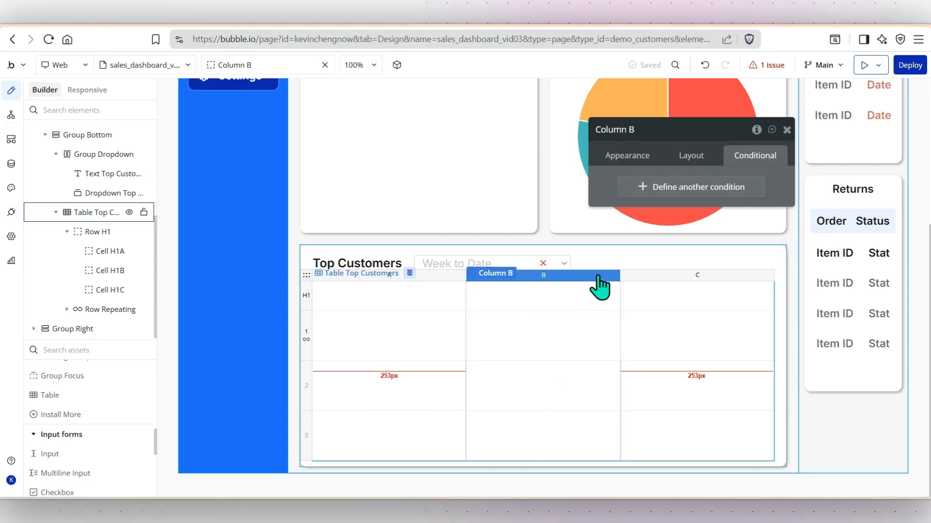
pyautogui.click(650, 274)
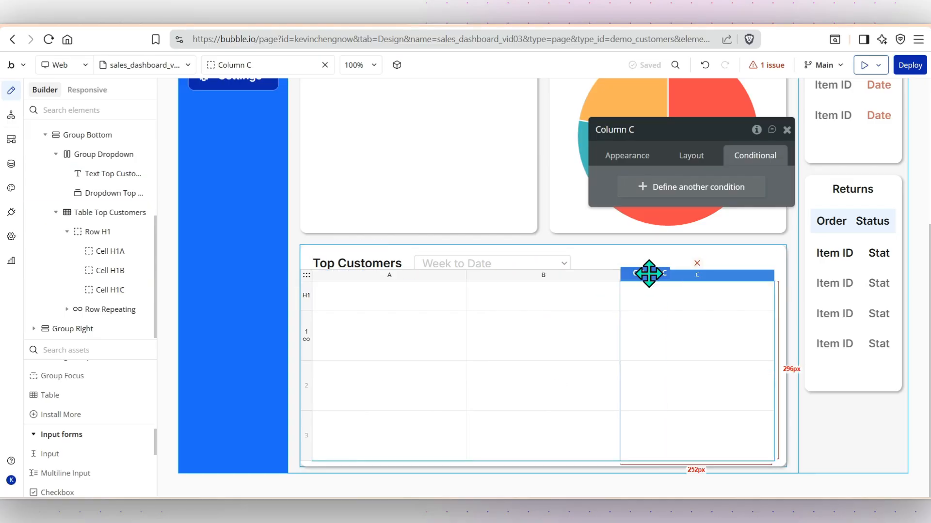
pyautogui.rightClick(675, 272)
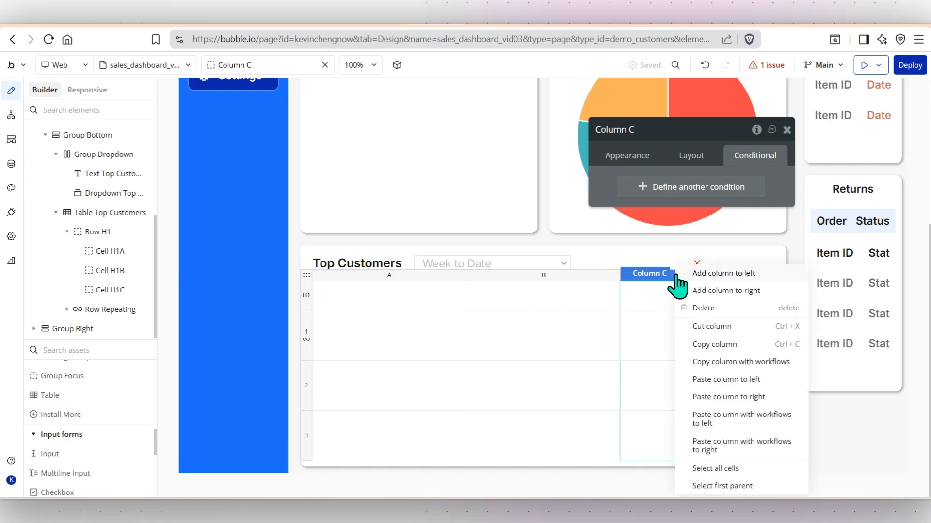
pyautogui.click(713, 293)
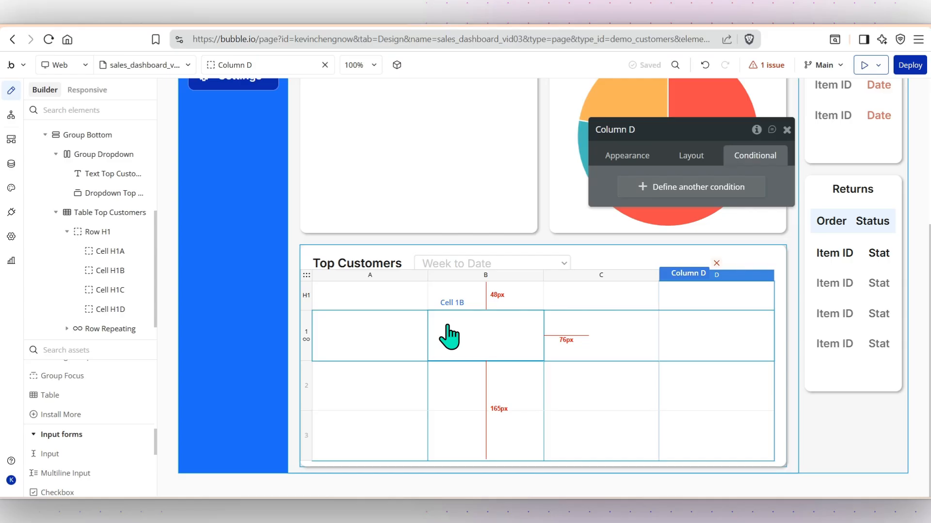
# Make header Row H1 of Table Top Customers sticky
pyautogui.click(305, 297)
pyautogui.click(622, 154)
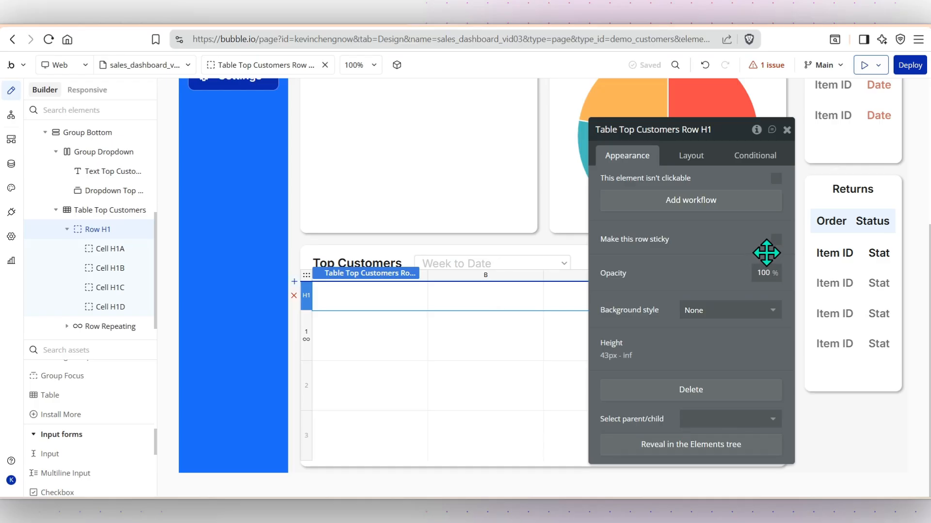
pyautogui.click(776, 240)
# Give Row H1 a flat Primary 20 (#EBF3FF) background and make it fit its height to its content
pyautogui.click(770, 313)
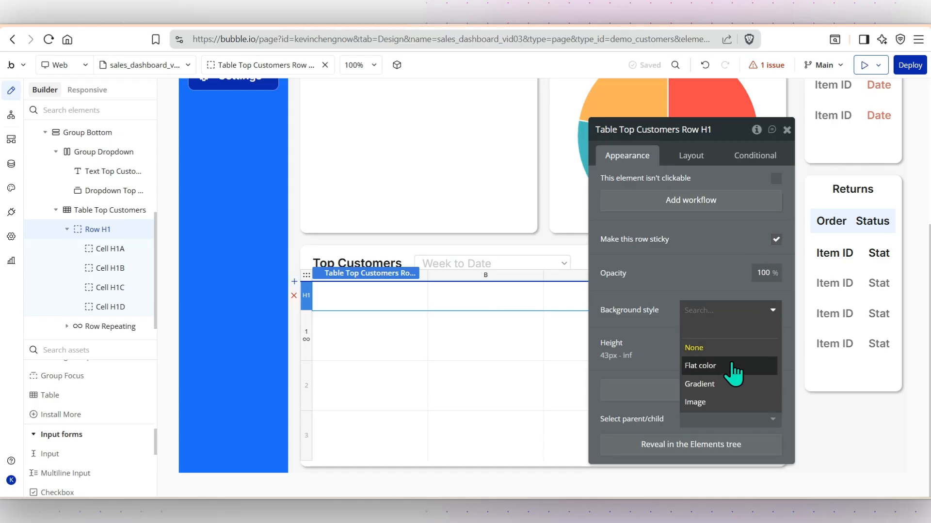
pyautogui.click(732, 367)
pyautogui.click(710, 334)
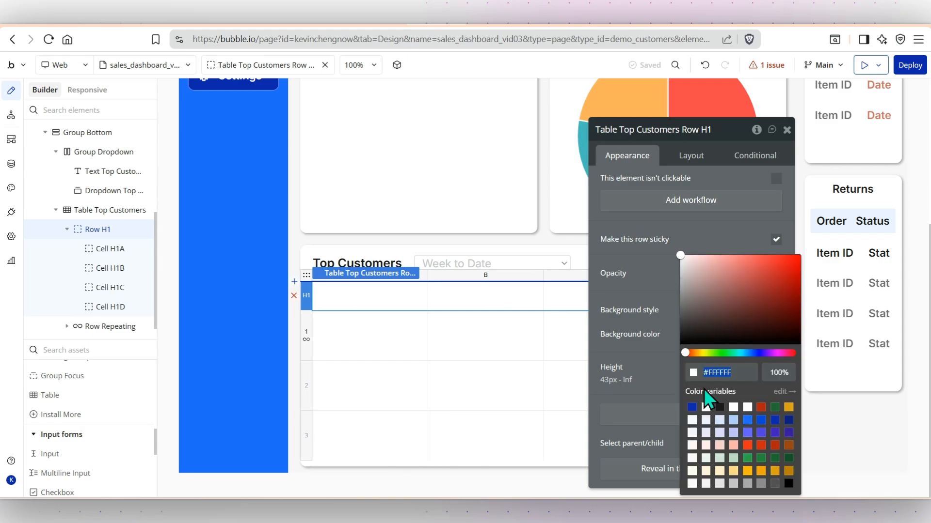
pyautogui.click(707, 421)
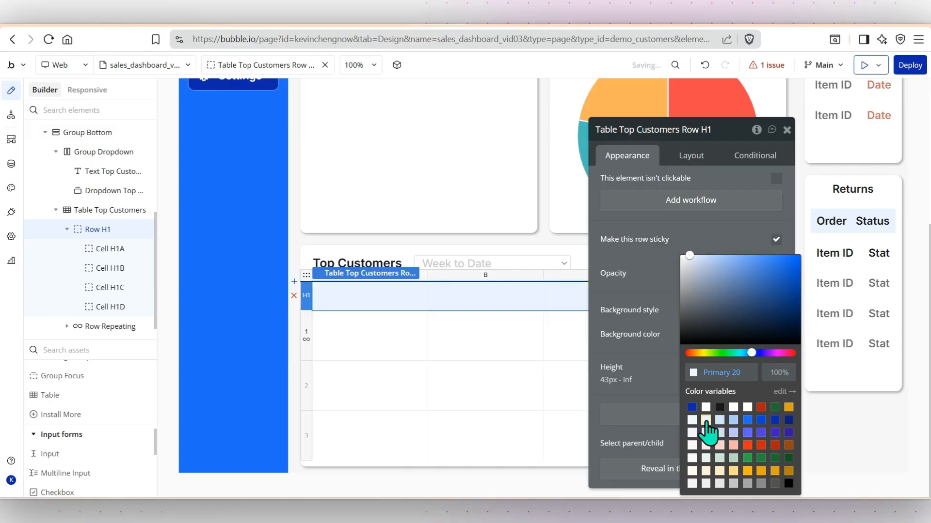
pyautogui.click(659, 378)
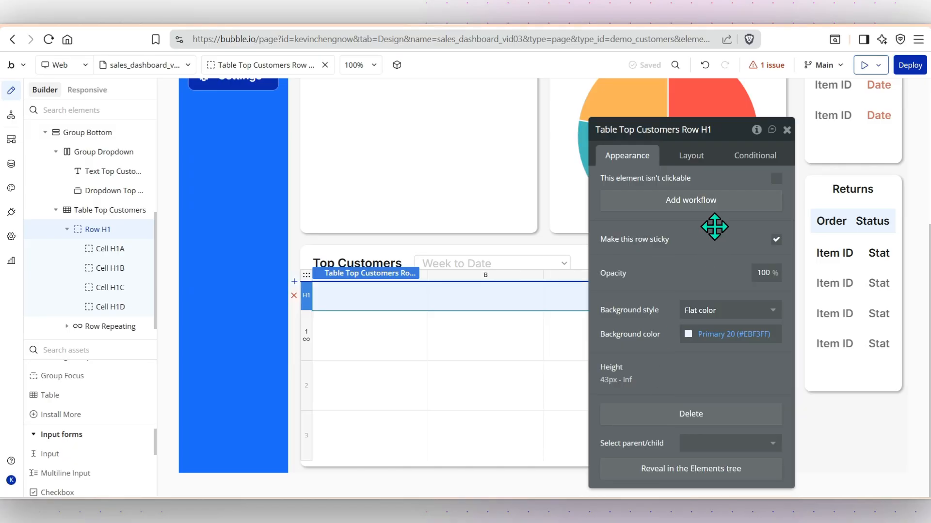
pyautogui.click(691, 155)
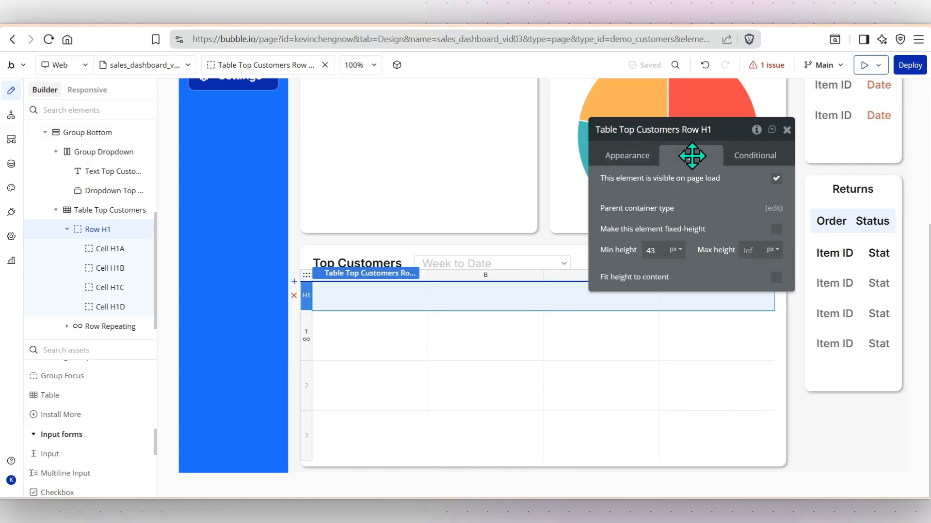
pyautogui.click(775, 277)
# Add a text element reading "Customer ID" to Cell H1A of the Top Customers table
pyautogui.scroll(3, 93, 407)
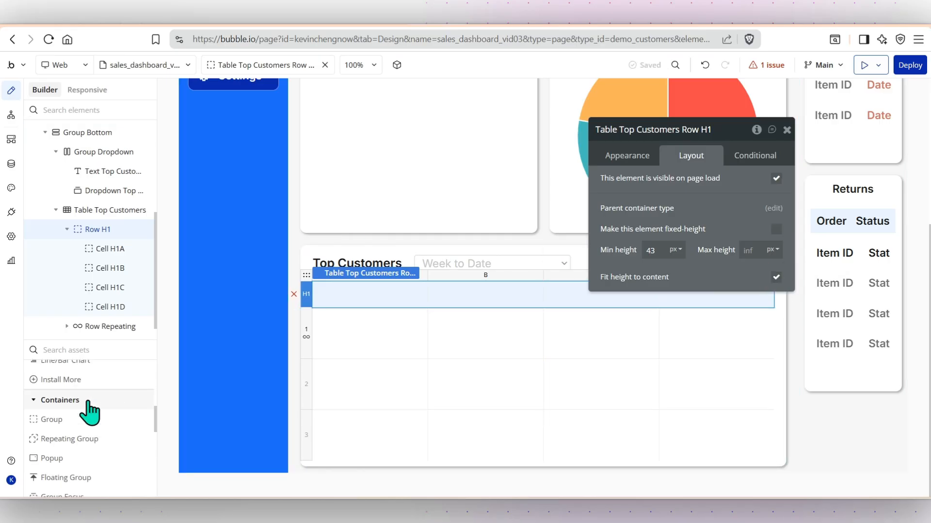
pyautogui.scroll(5, 89, 412)
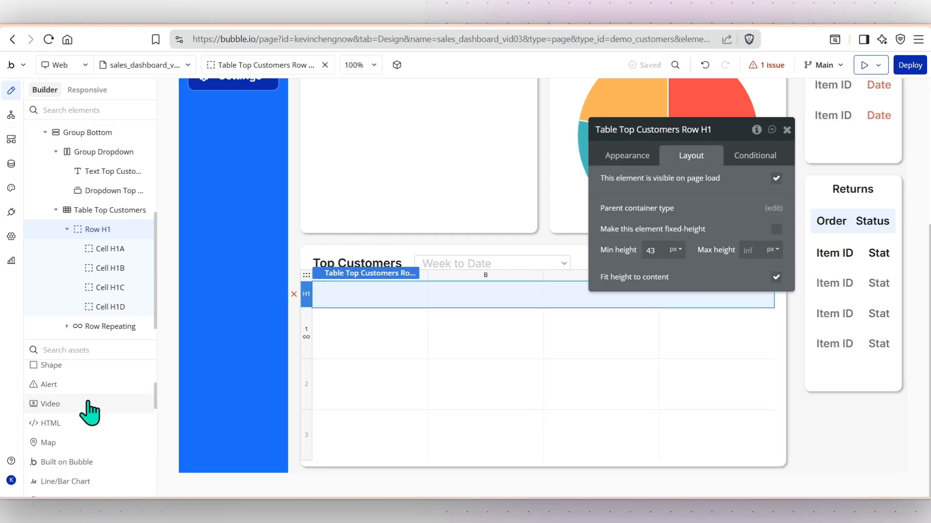
pyautogui.scroll(3, 89, 412)
pyautogui.click(54, 389)
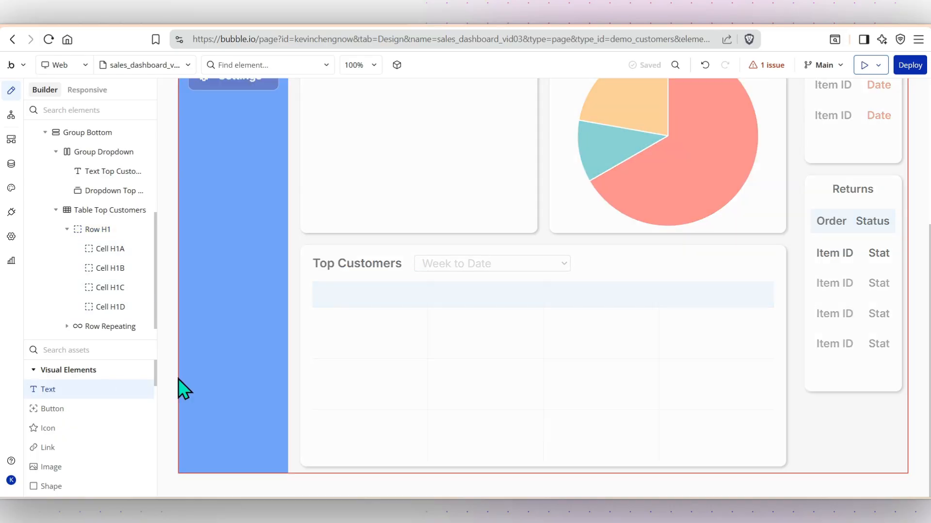
pyautogui.moveTo(339, 285); pyautogui.dragTo(404, 298)
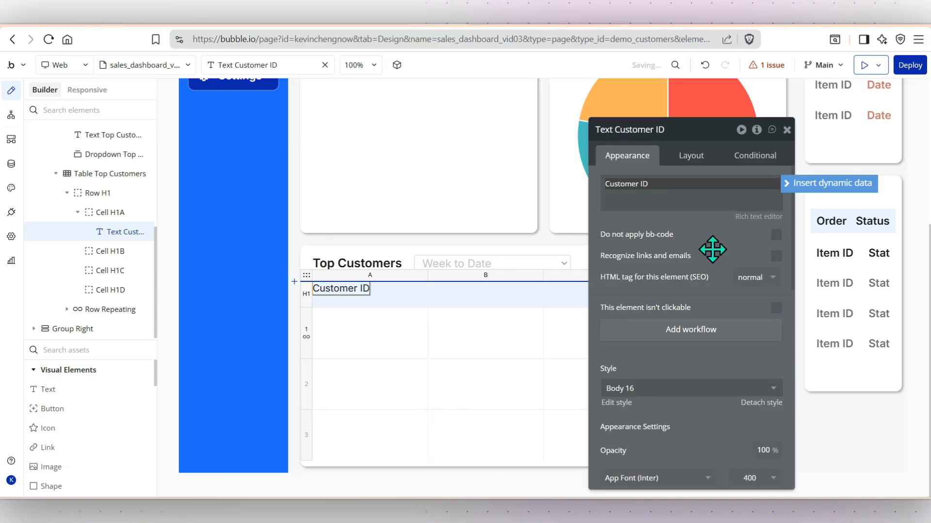
# Apply the Heading 6 style to the Customer ID text and center it vertically in its cell
pyautogui.scroll(-4, 709, 248)
pyautogui.click(767, 208)
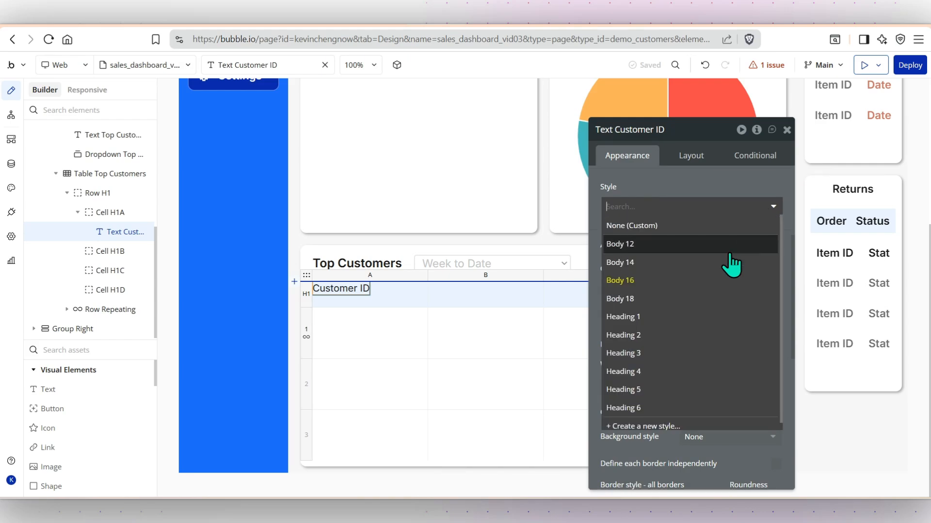
pyautogui.click(685, 411)
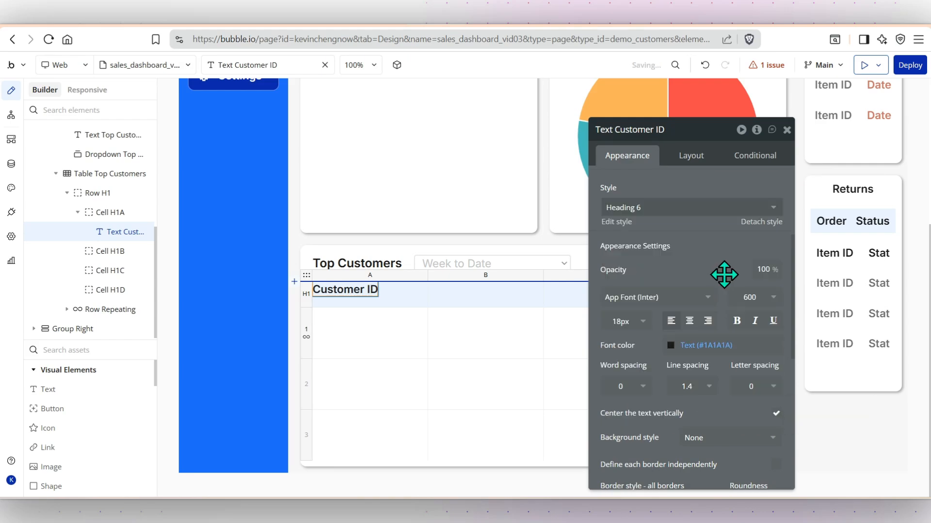
pyautogui.click(690, 172)
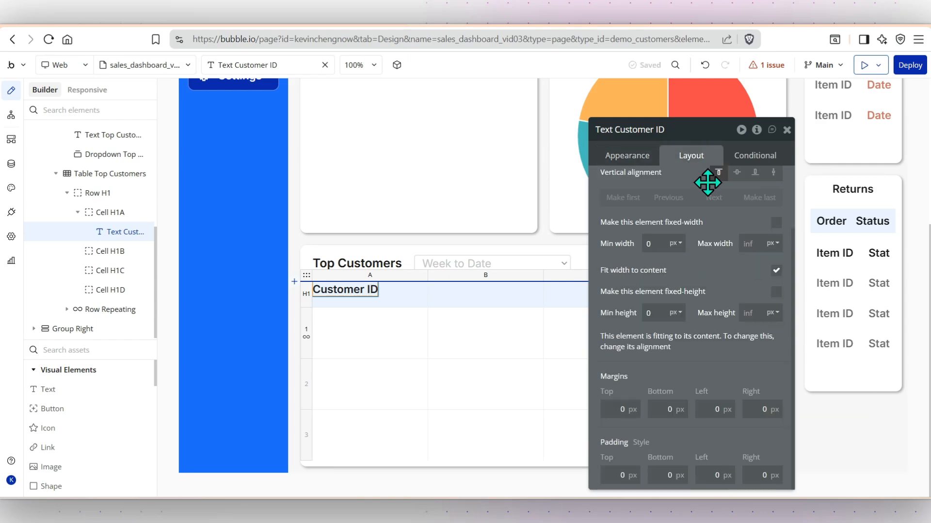
pyautogui.scroll(3, 717, 293)
pyautogui.click(737, 250)
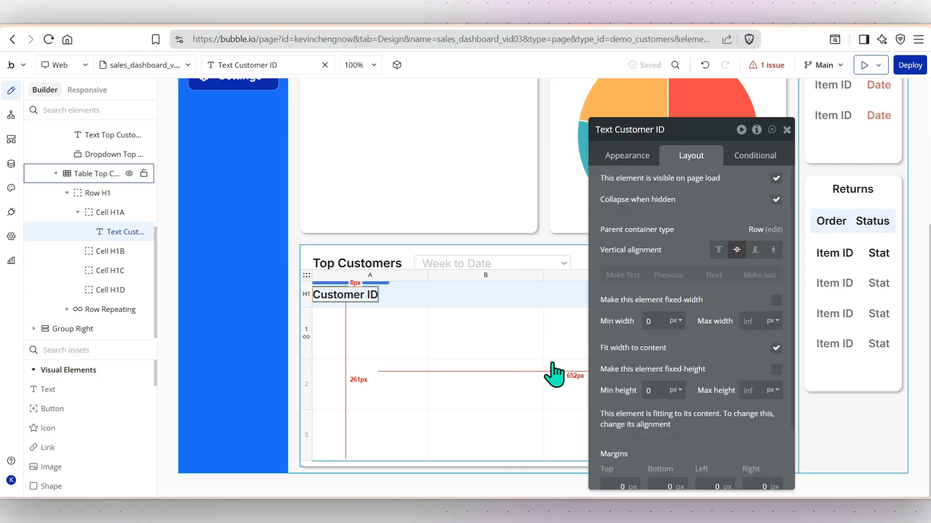
# Center the container alignment of Cell H1A and close the element inspector
pyautogui.click(410, 296)
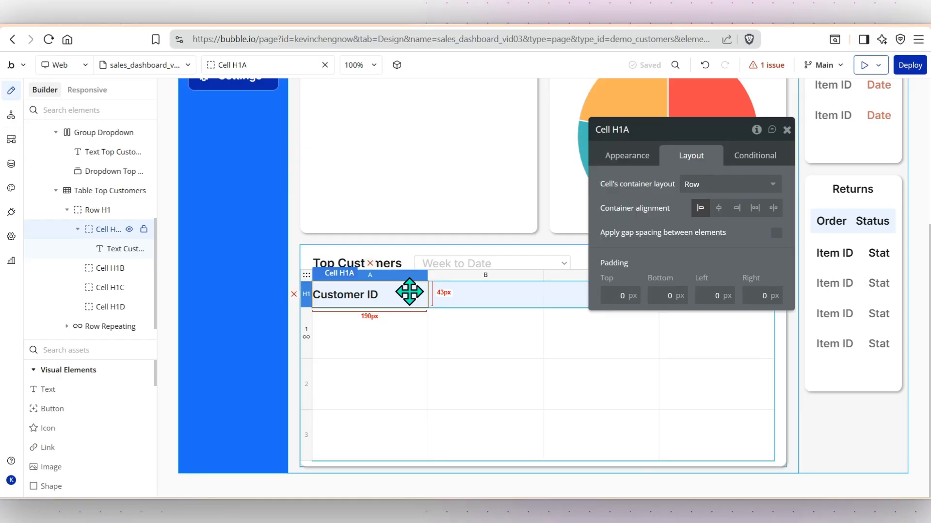
pyautogui.click(719, 209)
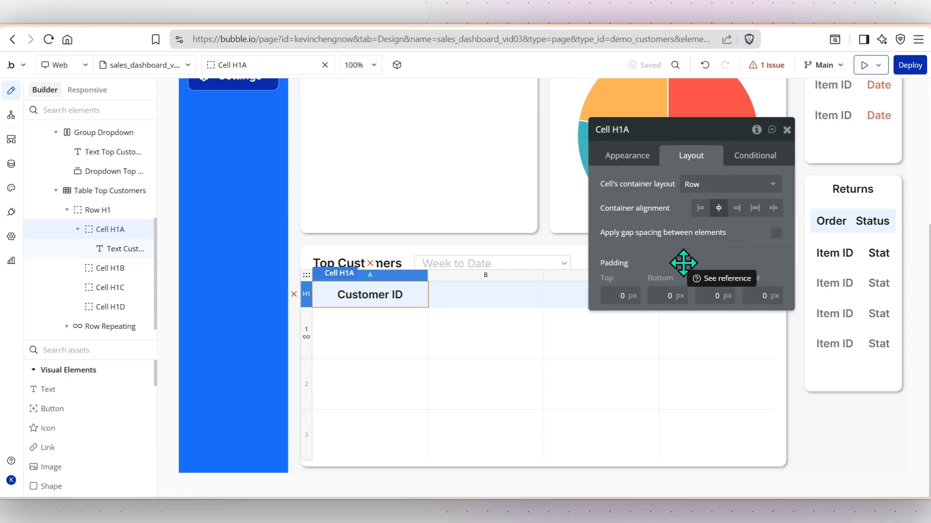
pyautogui.click(787, 130)
# Place a copy of the Customer ID text in Cell H1B and change its text to "Total Spending"
pyautogui.doubleClick(377, 296)
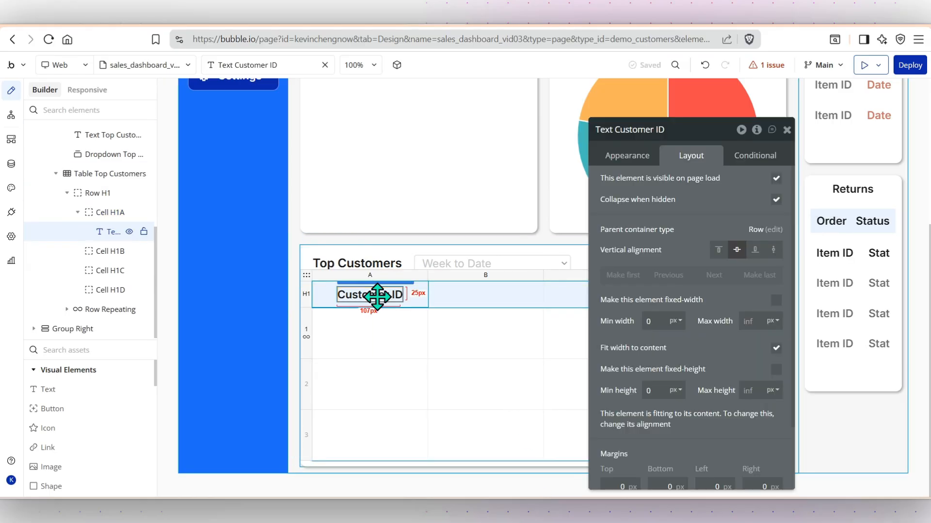
pyautogui.moveTo(377, 295); pyautogui.dragTo(504, 298)
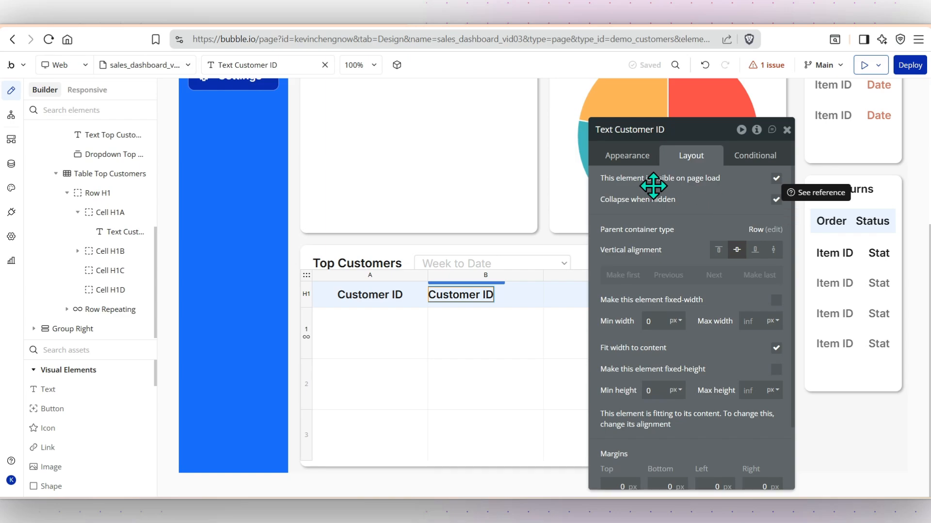
pyautogui.click(626, 160)
pyautogui.tripleClick(641, 190)
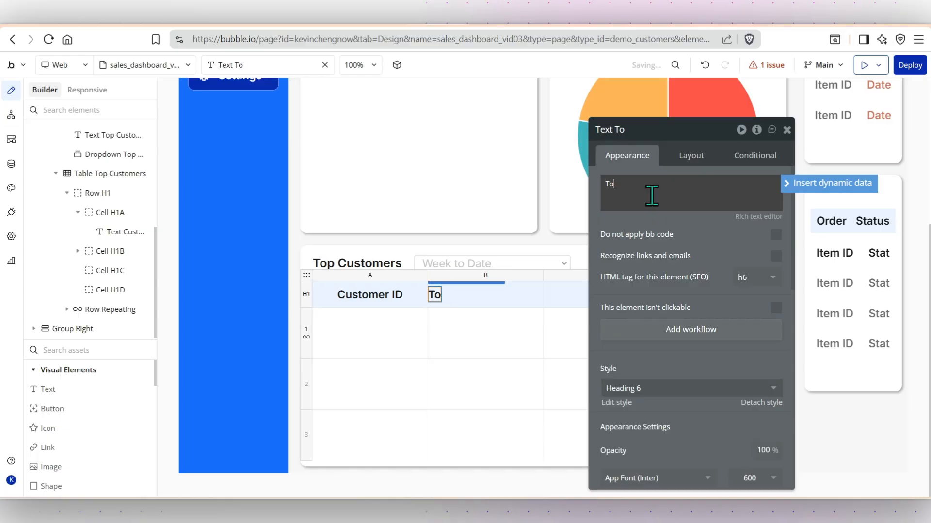
pyautogui.write('Total Spending')
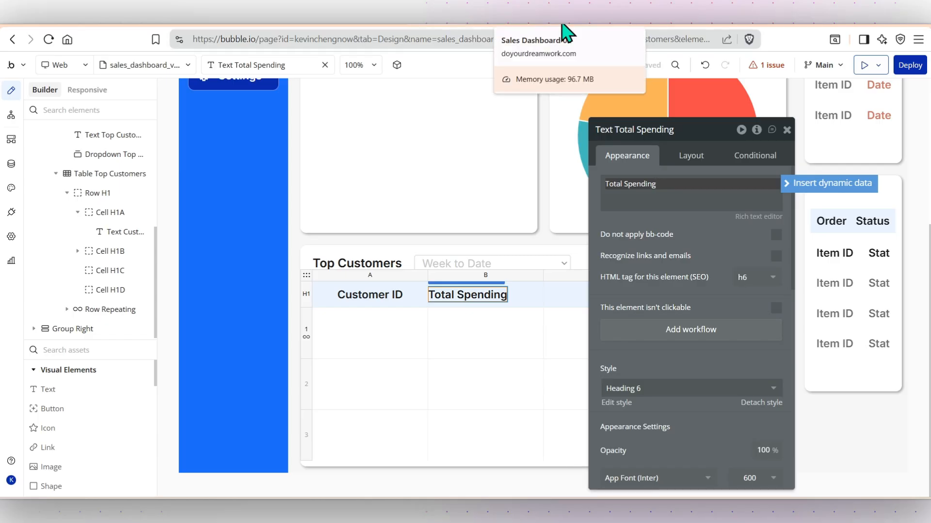
# Check the table headings in the sales_dashboard_07 preview, return to the editor, and center the container alignment of Cell H1B
pyautogui.click(563, 32)
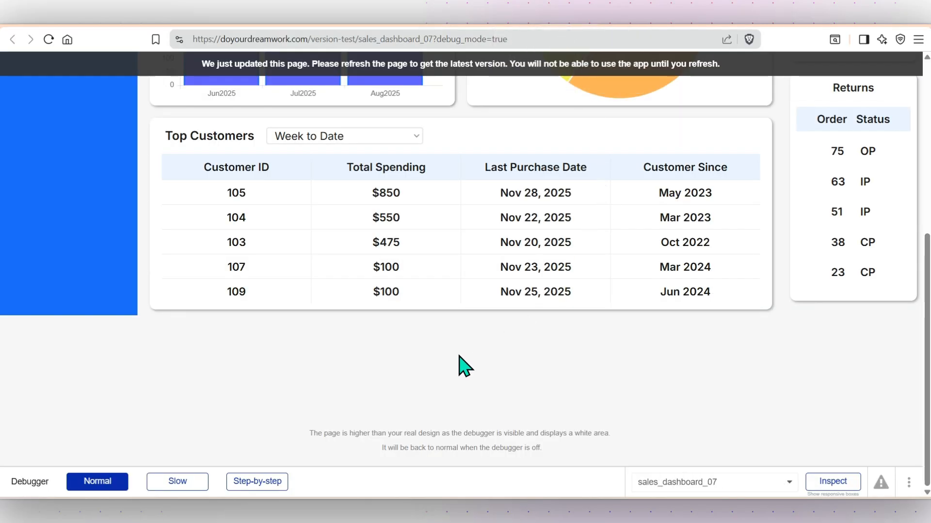
pyautogui.click(436, 28)
pyautogui.scroll(-2, 729, 356)
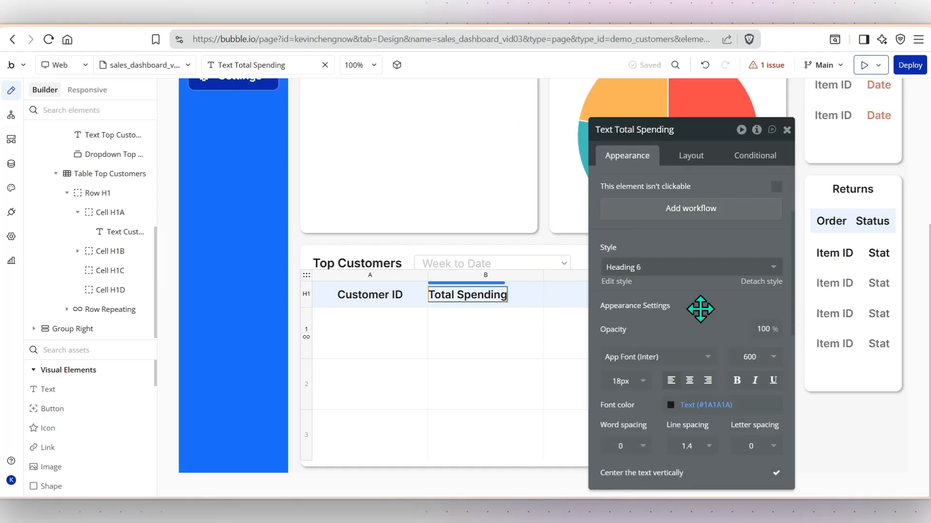
pyautogui.scroll(3, 700, 290)
pyautogui.click(698, 158)
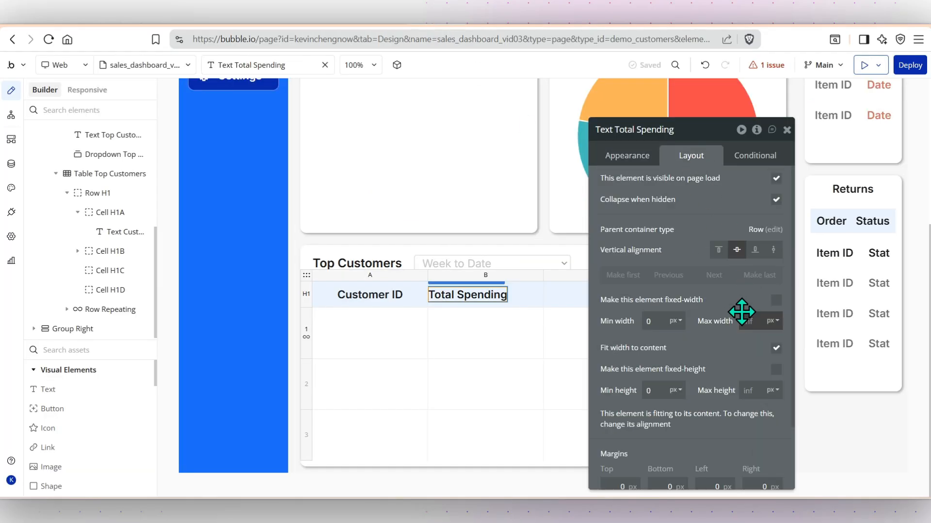
pyautogui.click(525, 300)
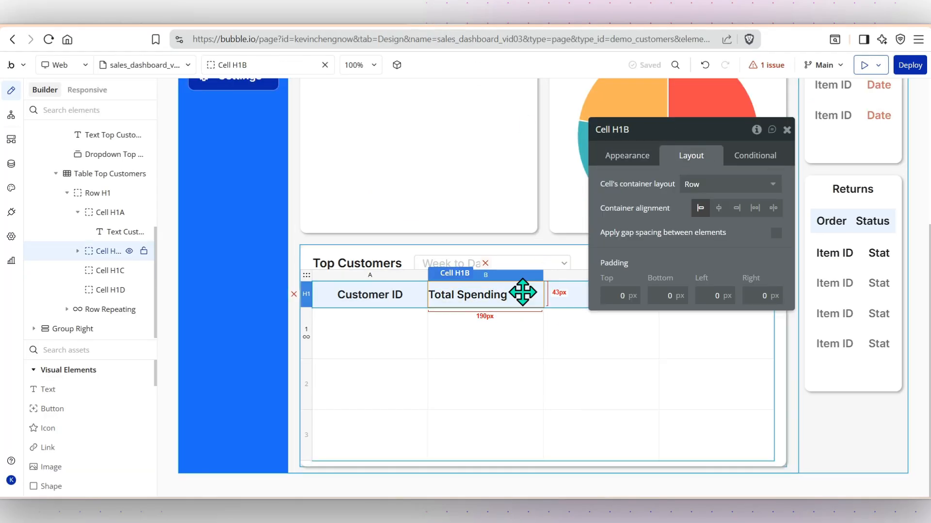
pyautogui.click(719, 208)
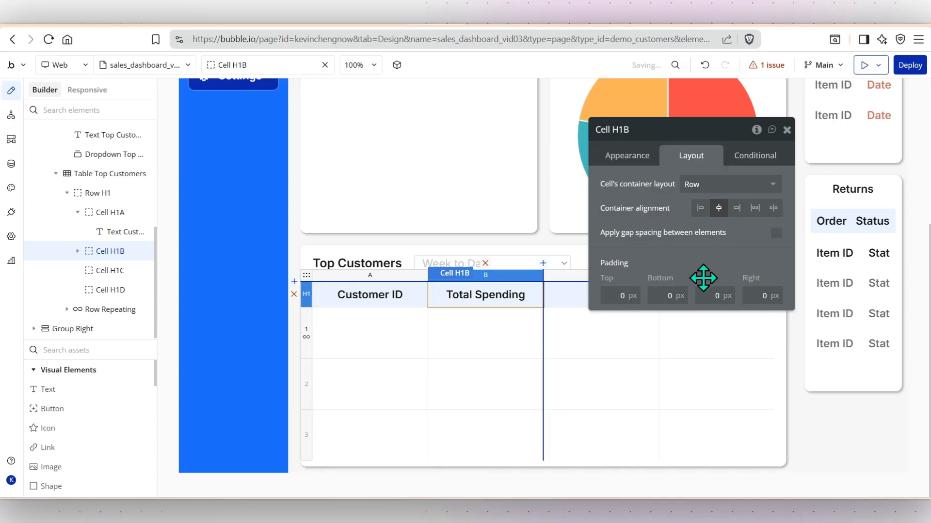
# Place a copy of the Total Spending text in Cell H1C, reading "Last Purchase Date" and centered by the cell's container alignment
pyautogui.click(491, 294)
pyautogui.moveTo(491, 294); pyautogui.dragTo(664, 350)
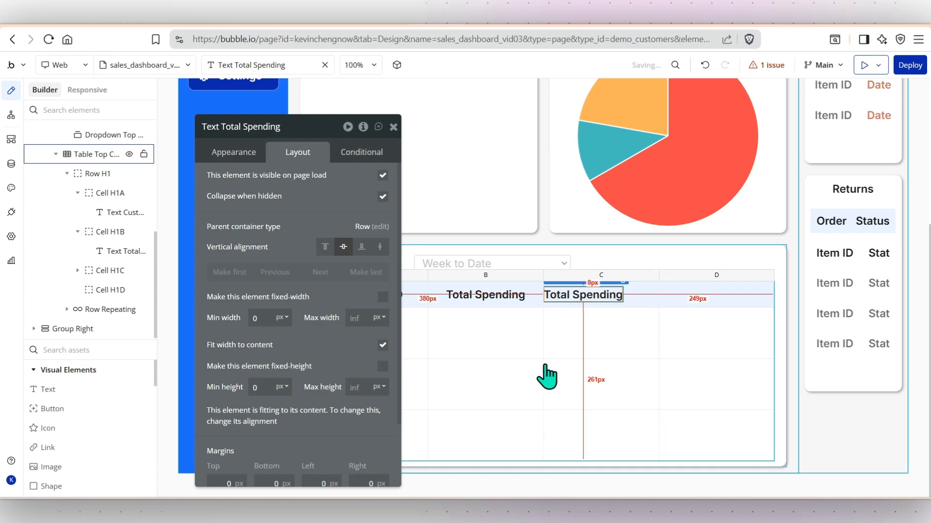
pyautogui.click(234, 154)
pyautogui.write('La')
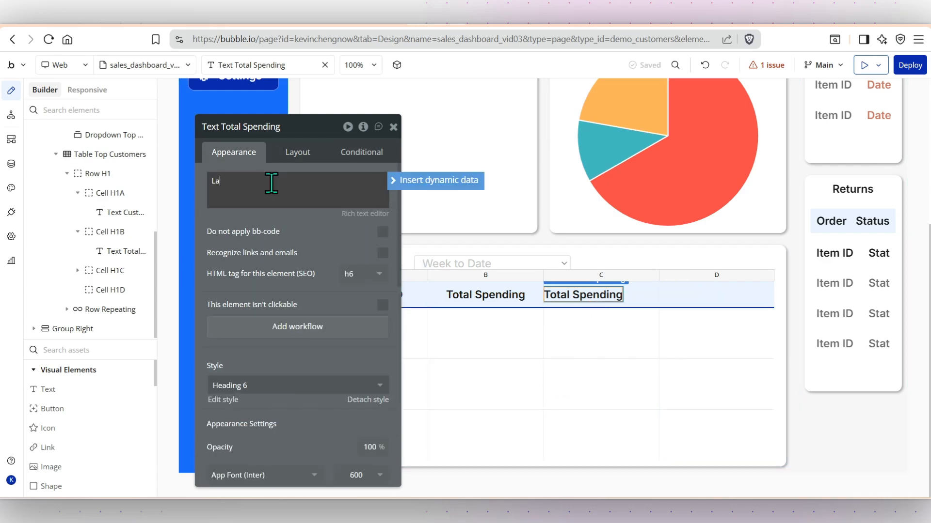
pyautogui.write('st Purchase Date')
pyautogui.click(110, 270)
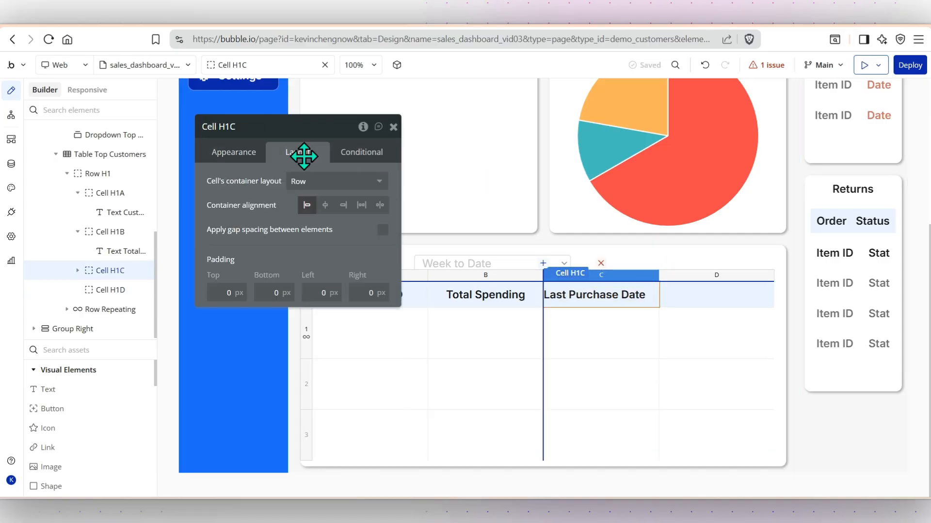
pyautogui.click(325, 206)
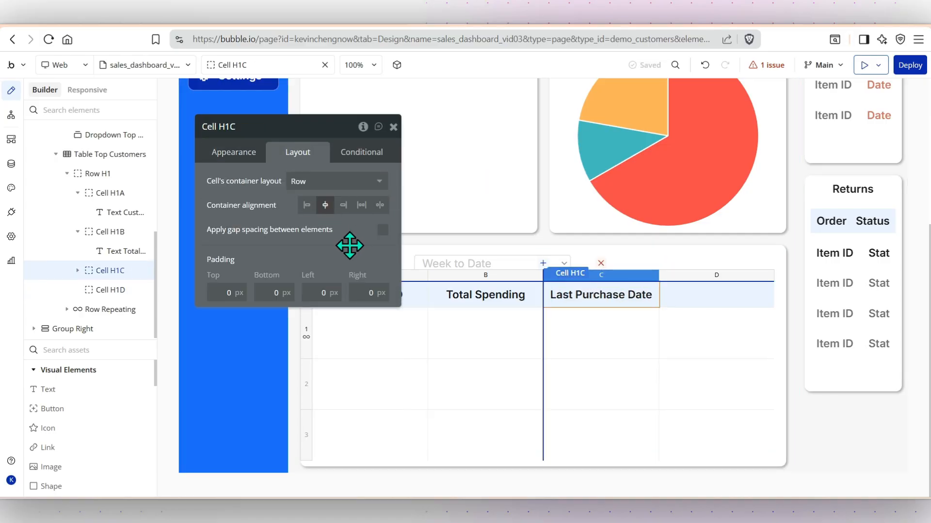
# Duplicate the Last Purchase Date text into Cell H1D and change its text to "Customer Since"
pyautogui.click(572, 291)
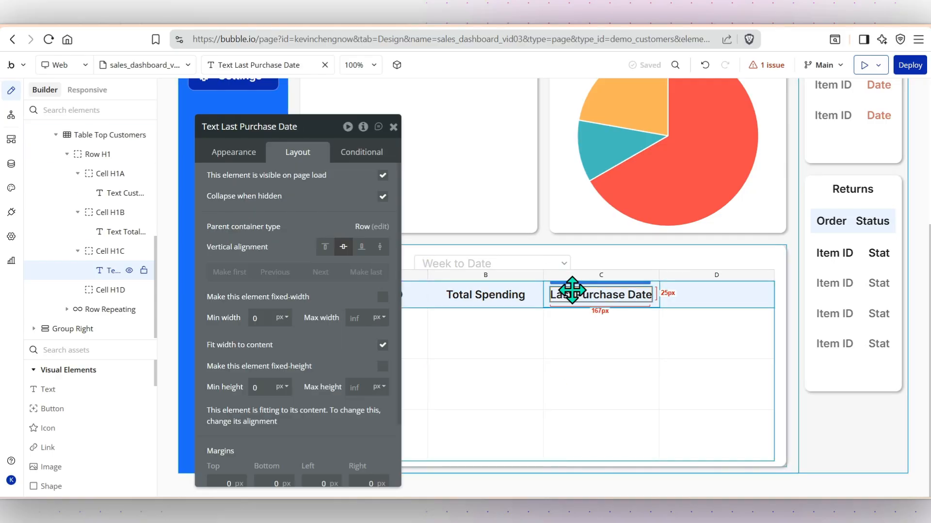
pyautogui.hotkey('ctrl', 'd')
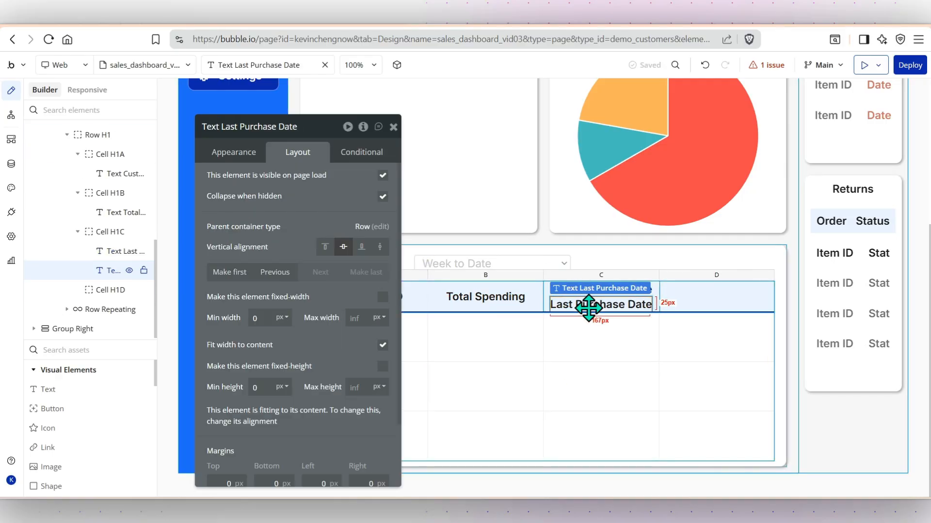
pyautogui.moveTo(588, 308); pyautogui.dragTo(705, 322)
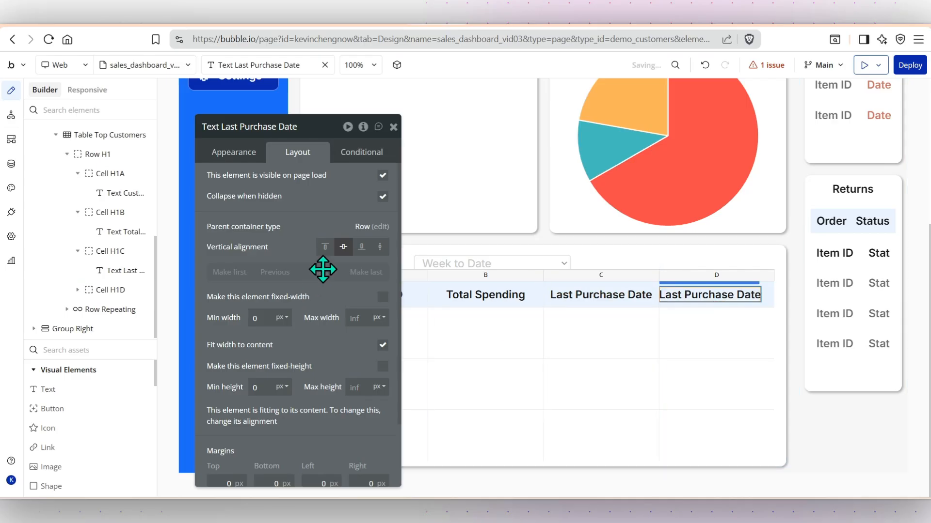
pyautogui.click(231, 154)
pyautogui.tripleClick(262, 183)
pyautogui.write('Cust')
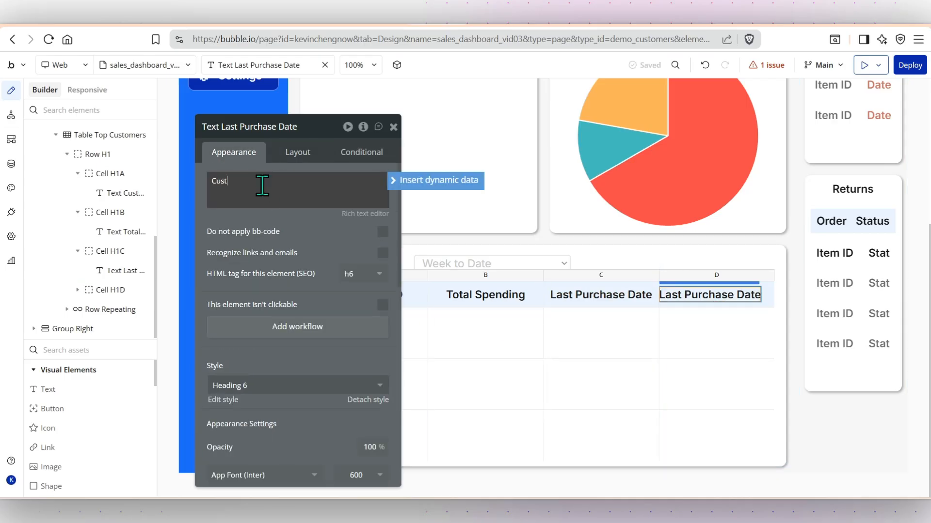
pyautogui.write('omer Since')
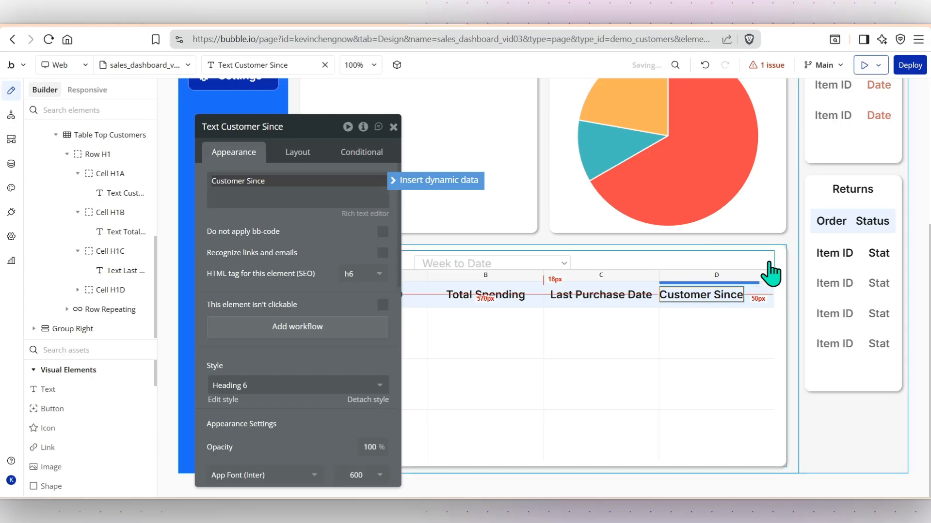
# Center the container alignment of Cell H1D and reload the sales_dashboard_vid03 preview
pyautogui.click(760, 304)
pyautogui.click(297, 151)
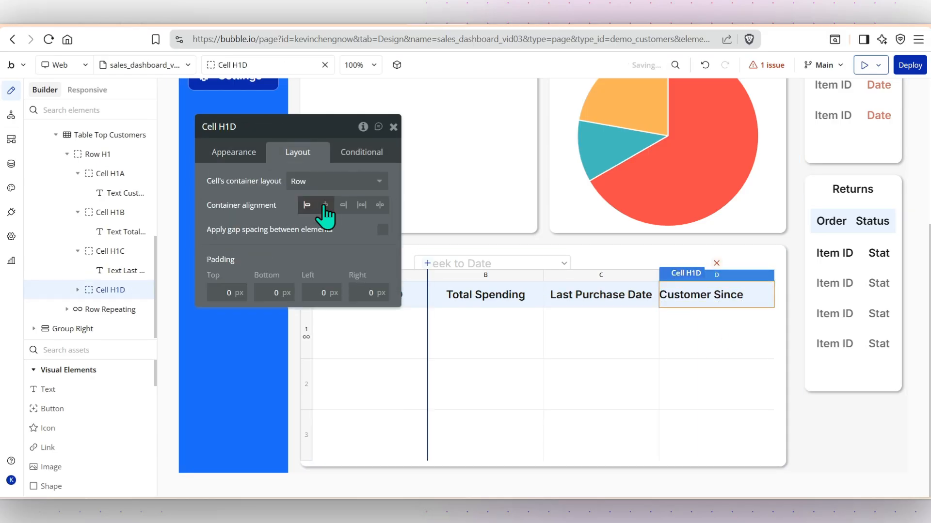
pyautogui.click(324, 205)
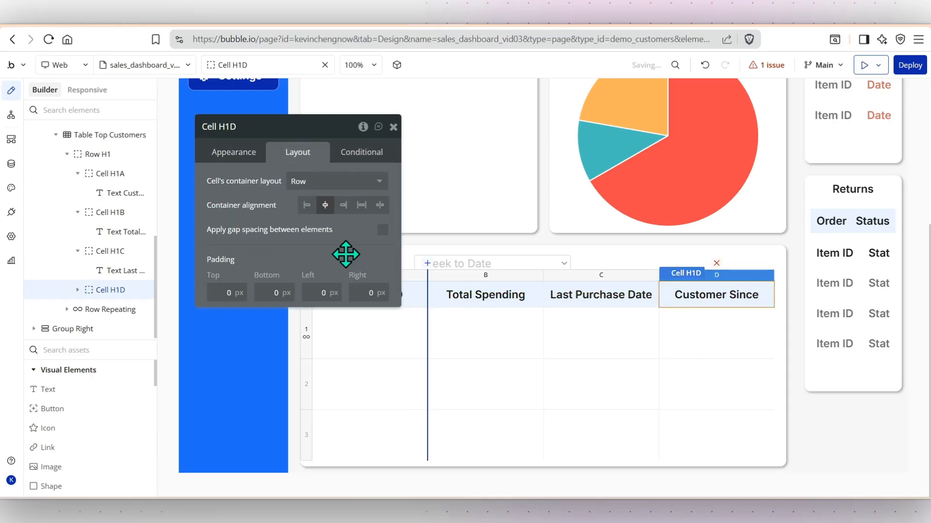
pyautogui.click(393, 126)
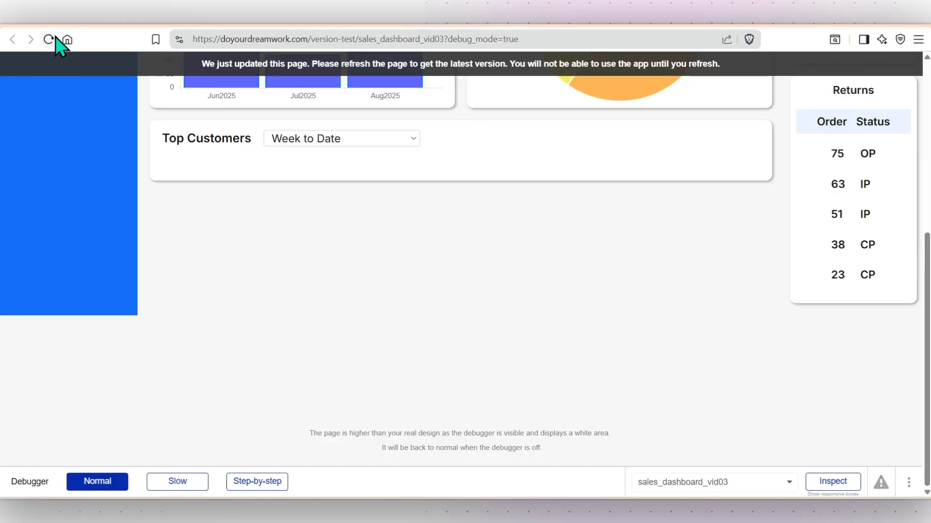
pyautogui.click(54, 38)
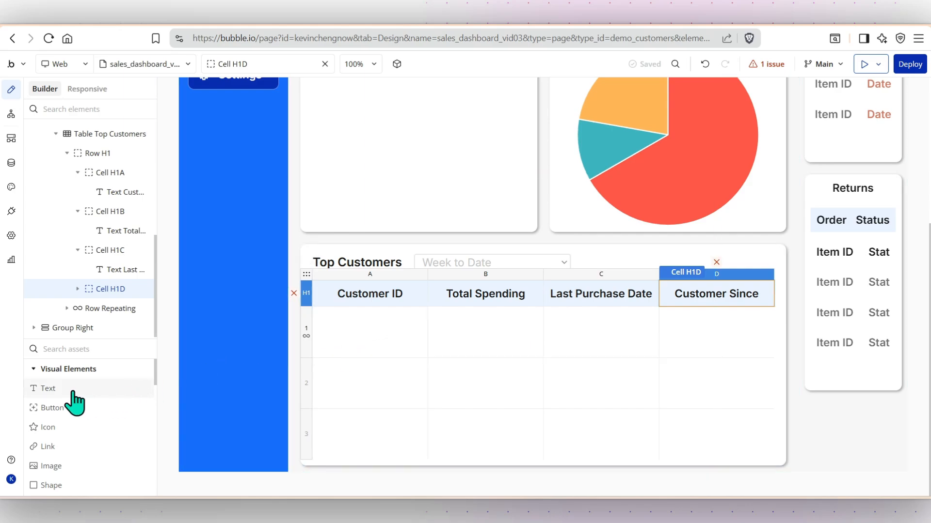
# Place a new text element in Cell 1A of the Top Customers table's repeating row
pyautogui.click(53, 391)
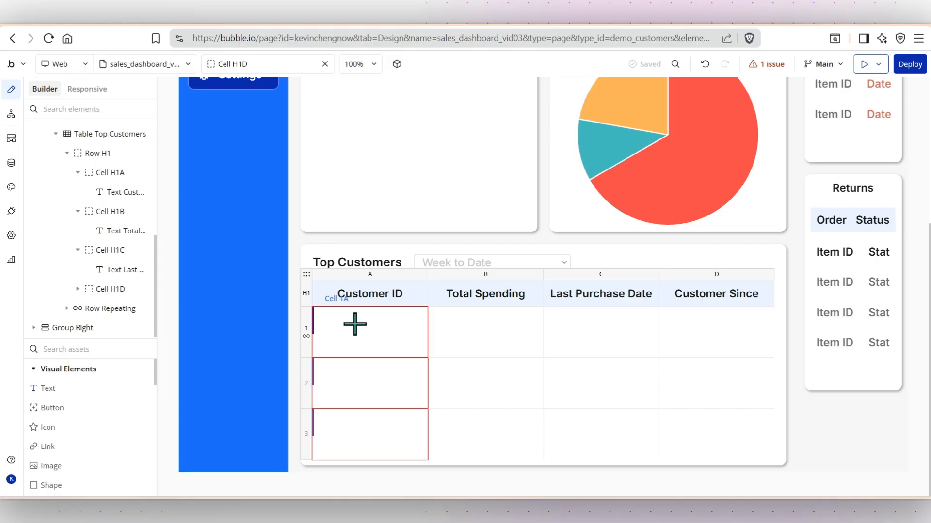
pyautogui.click(351, 317)
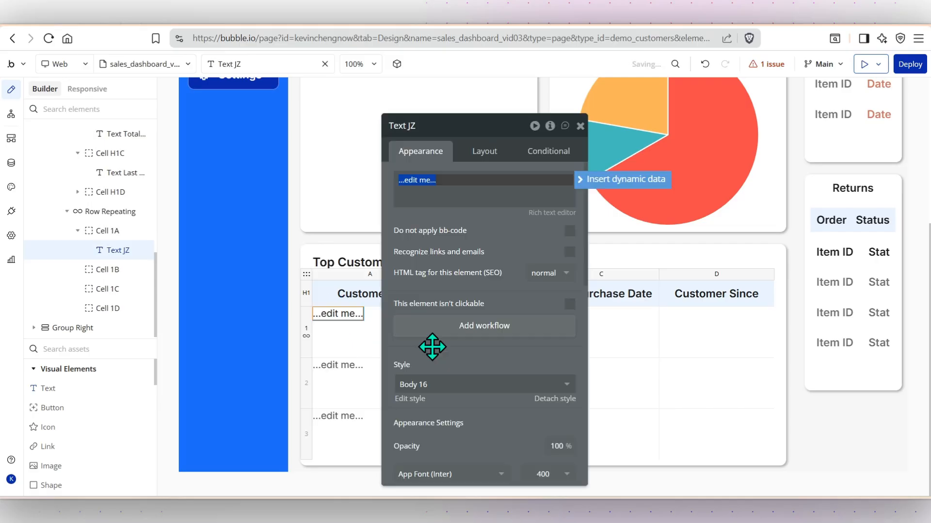
pyautogui.moveTo(471, 135); pyautogui.dragTo(631, 142)
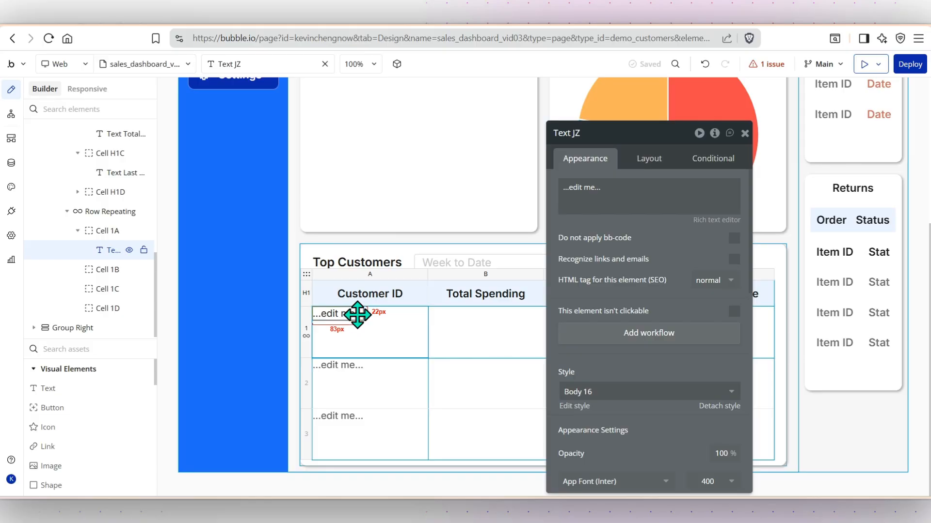
pyautogui.moveTo(357, 315); pyautogui.dragTo(346, 386)
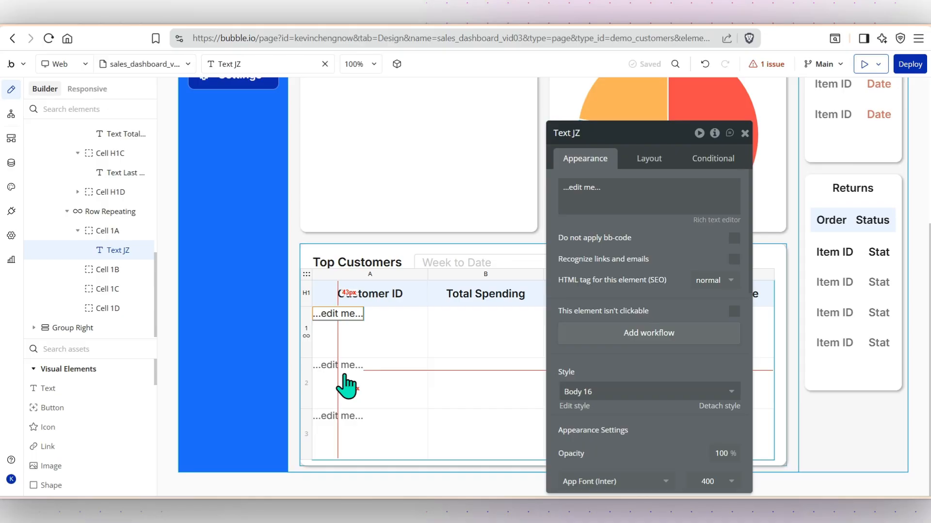
pyautogui.moveTo(346, 387); pyautogui.dragTo(533, 367)
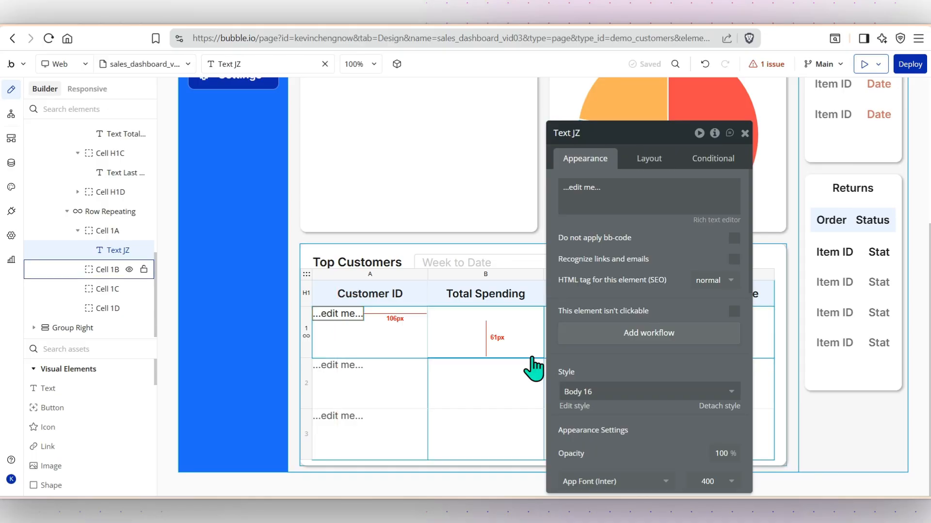
pyautogui.moveTo(534, 367); pyautogui.dragTo(548, 339)
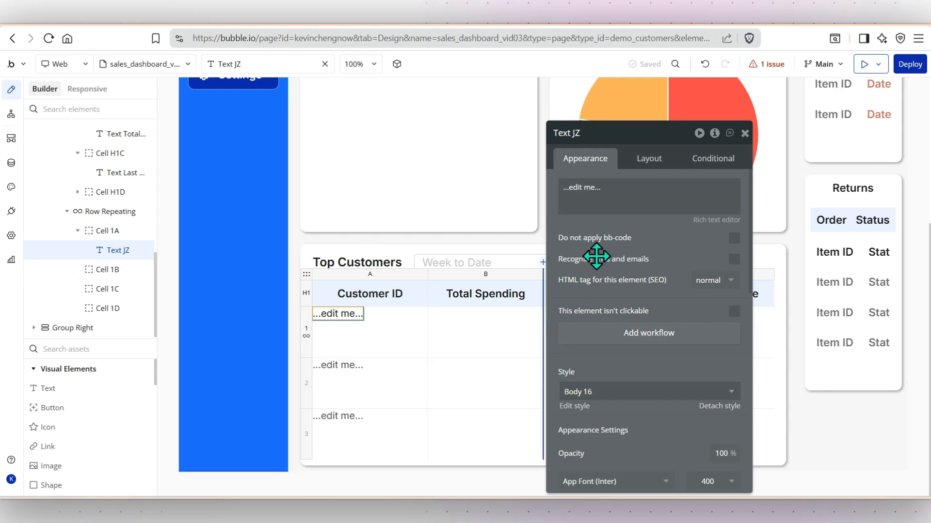
# Set the Cell 1A text to the dynamic value Current row's Dm Customers's ID, with 101 as canvas placeholder
pyautogui.tripleClick(584, 186)
pyautogui.click(756, 190)
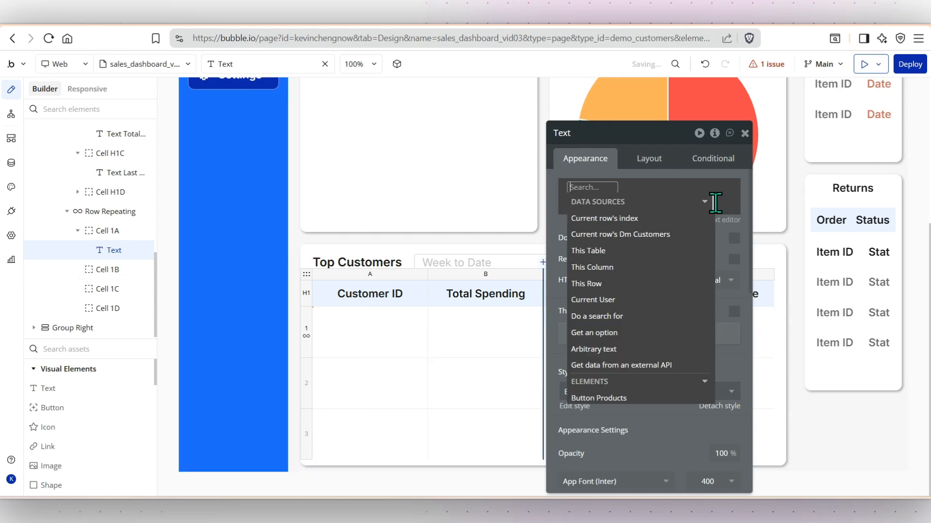
pyautogui.click(662, 236)
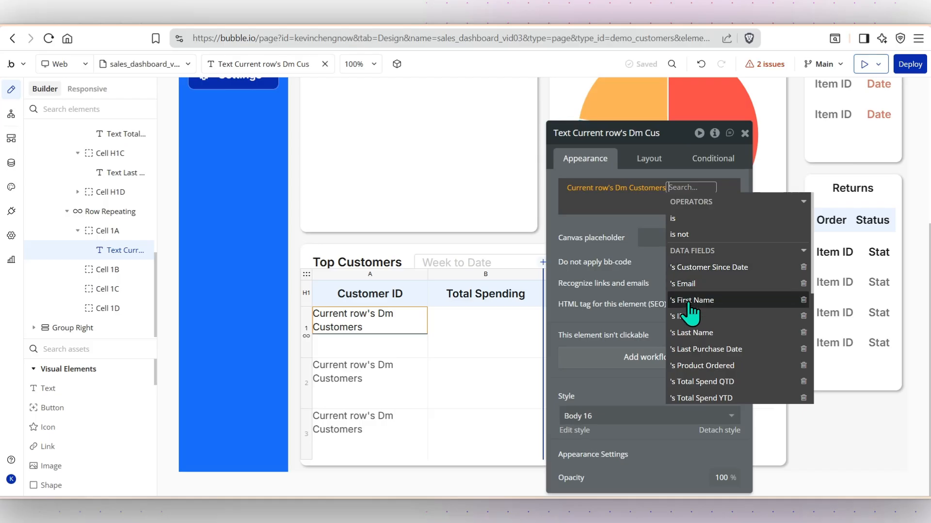
pyautogui.click(678, 316)
pyautogui.click(654, 238)
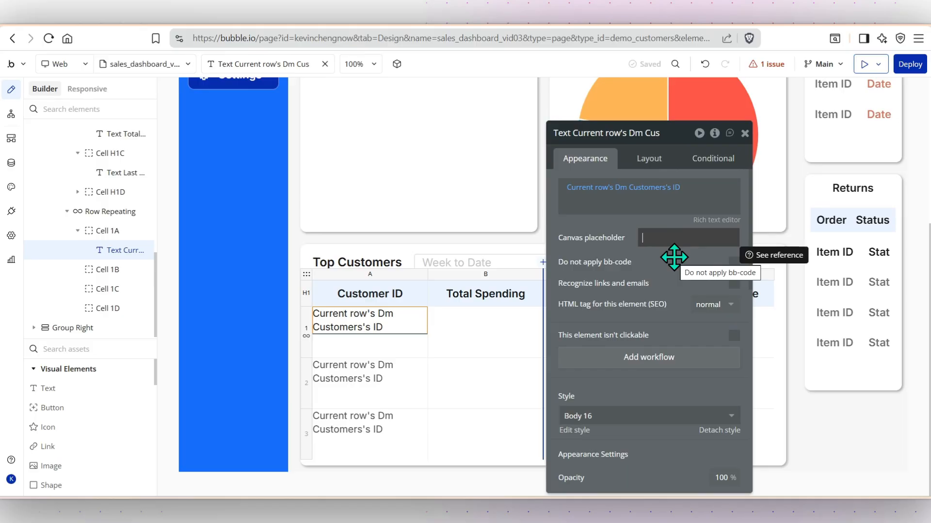
pyautogui.write('101')
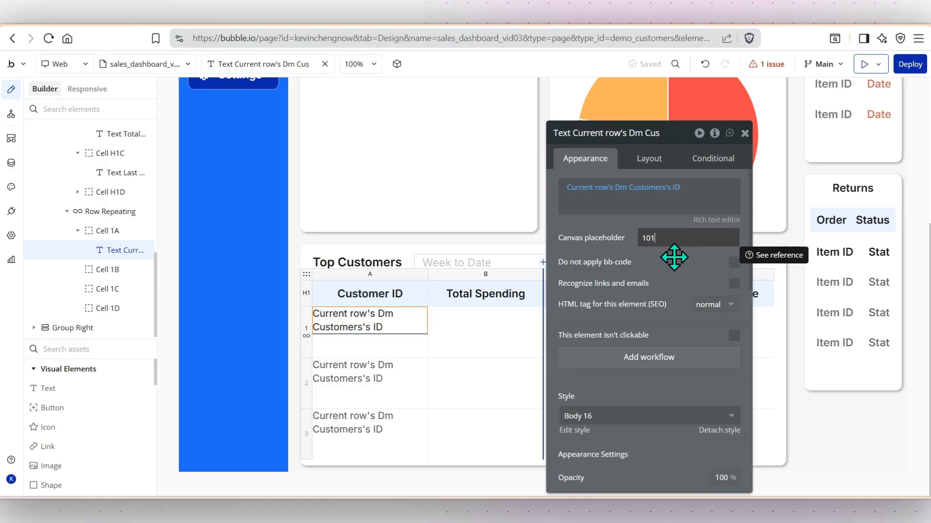
# Apply the Heading 6 style to the customer ID text in Cell 1A
pyautogui.scroll(-3, 686, 373)
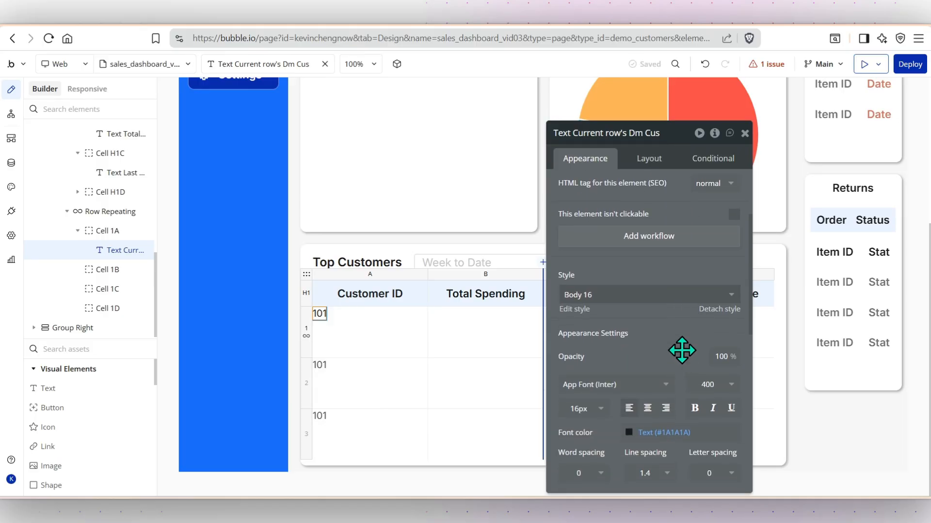
pyautogui.click(731, 295)
pyautogui.scroll(-2, 679, 368)
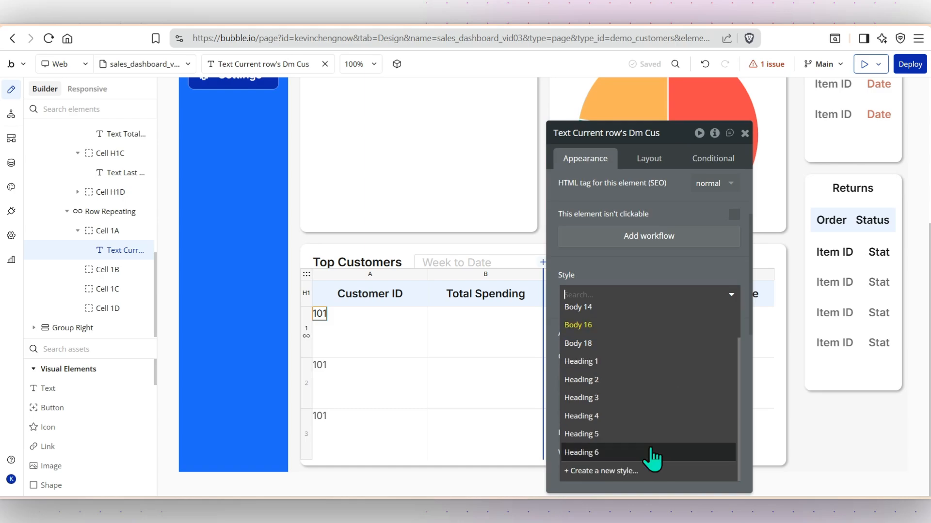
pyautogui.click(654, 449)
# Center the customer ID text vertically and center the container alignment of Cell 1A
pyautogui.click(649, 159)
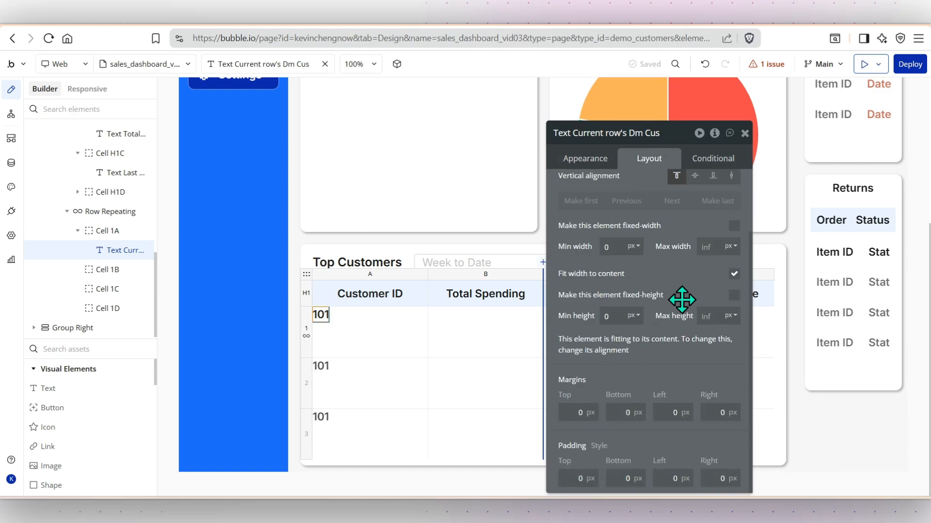
pyautogui.scroll(2, 682, 303)
pyautogui.click(695, 253)
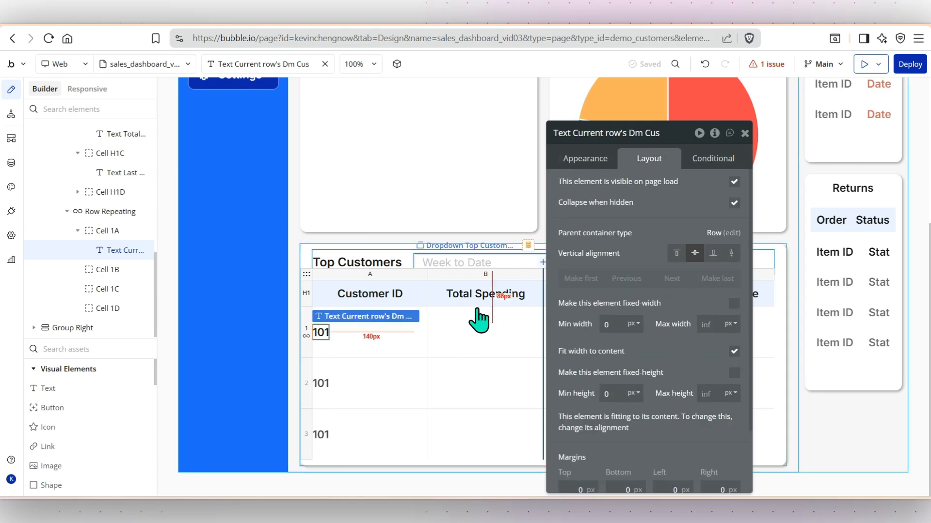
pyautogui.click(404, 336)
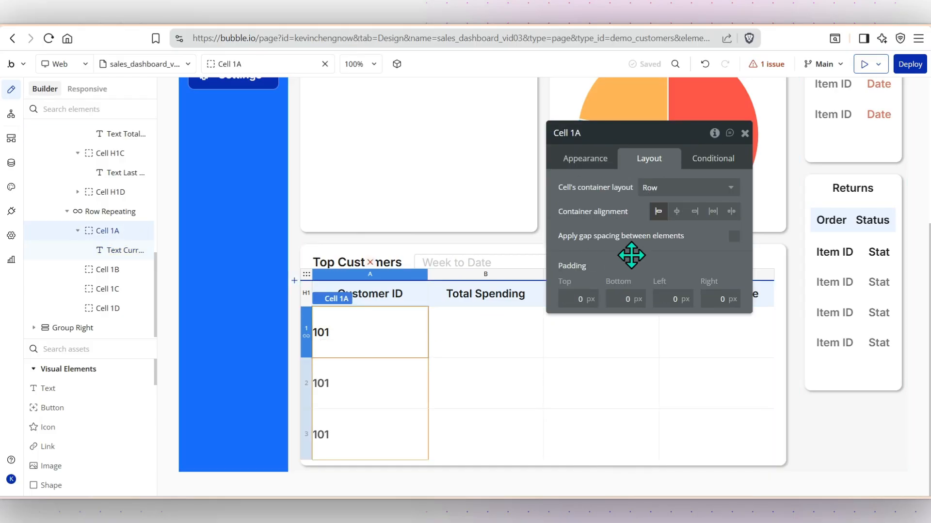
pyautogui.click(676, 212)
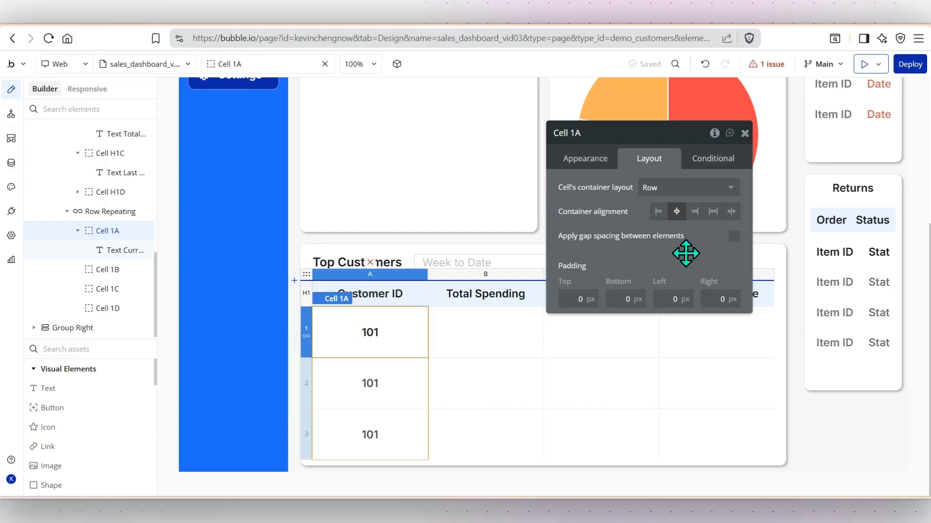
# Set the repeating row's minimum height to 40 px and make its height fit the content
pyautogui.click(307, 338)
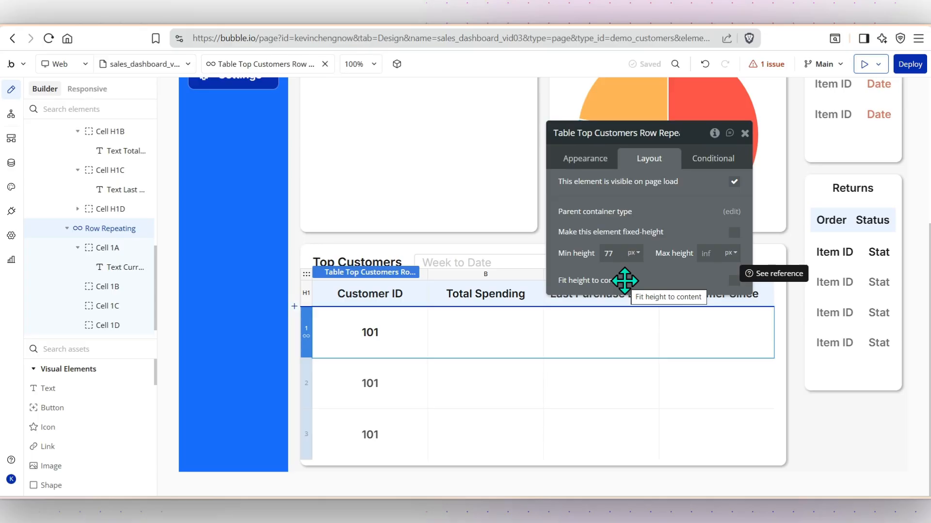
pyautogui.doubleClick(610, 253)
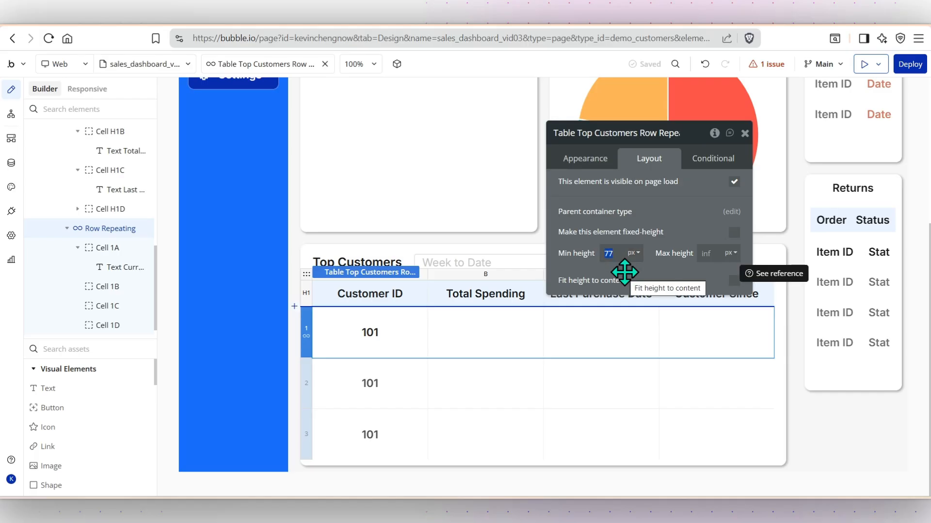
pyautogui.write('40')
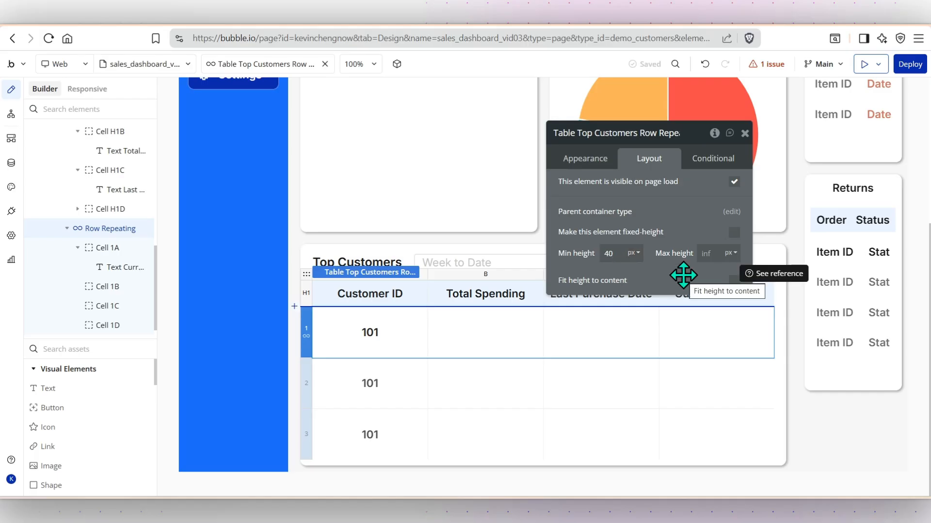
pyautogui.click(734, 281)
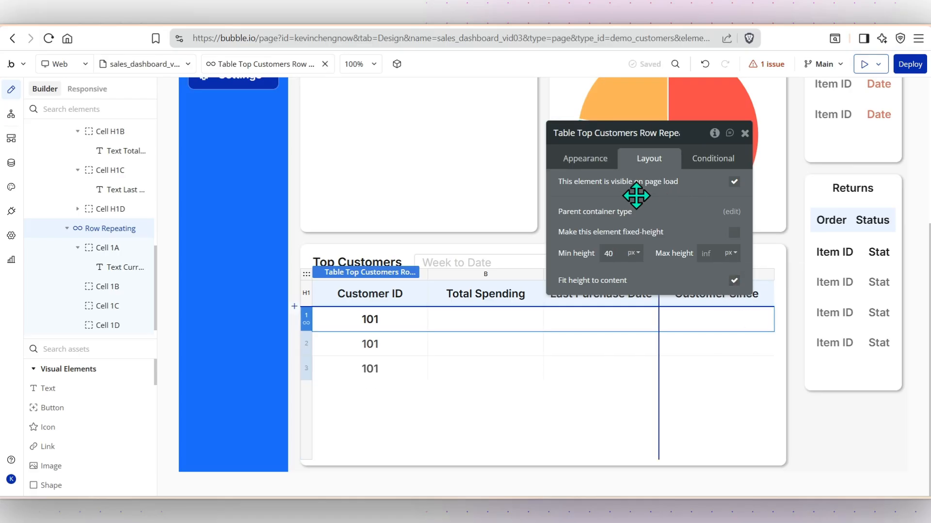
# Set the repeating row's fixed row count to 5 and close its properties
pyautogui.click(583, 161)
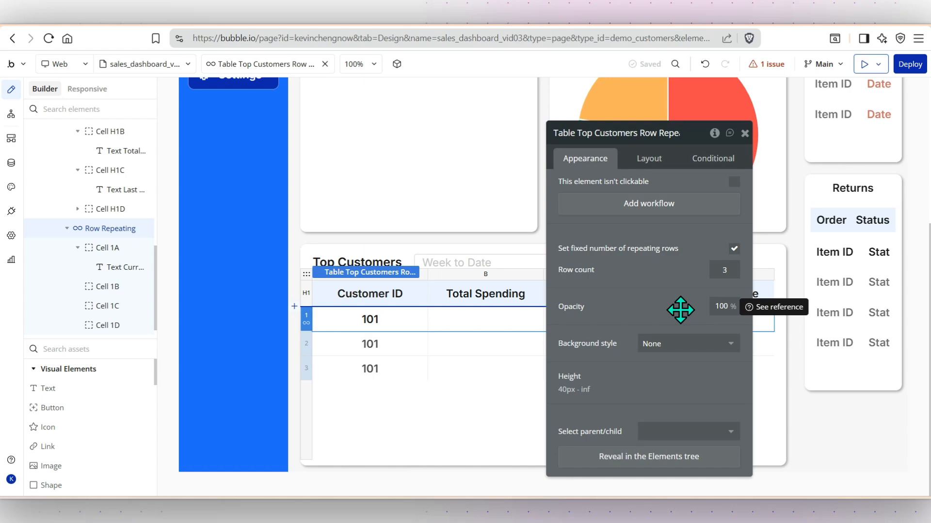
pyautogui.click(725, 271)
pyautogui.doubleClick(725, 272)
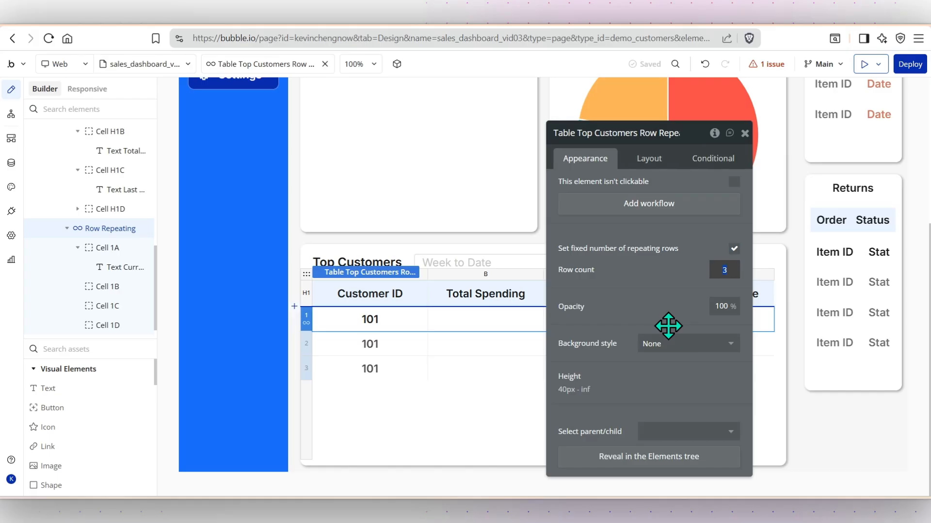
pyautogui.write('5')
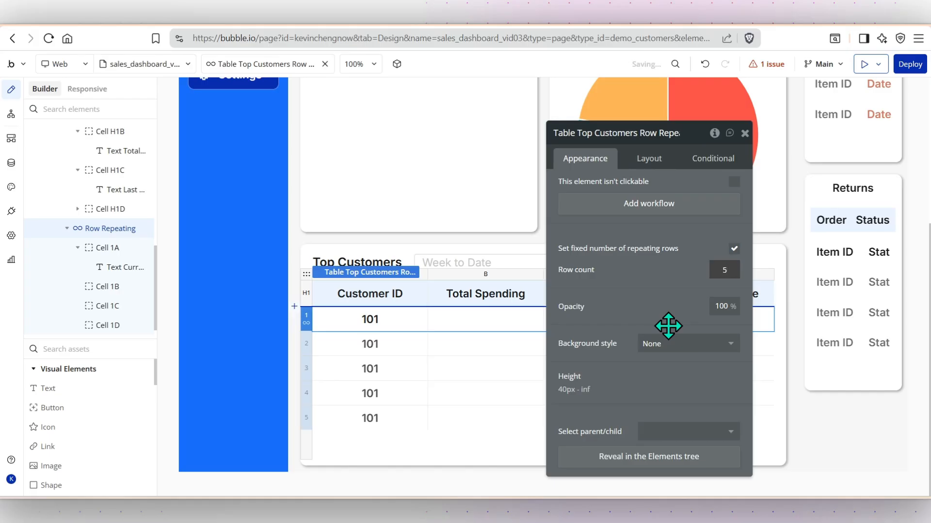
pyautogui.click(669, 326)
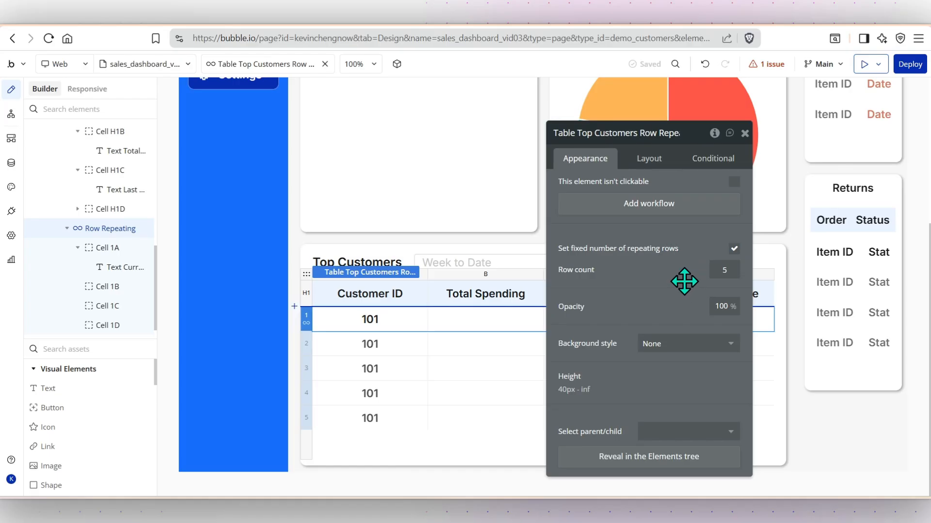
pyautogui.click(744, 134)
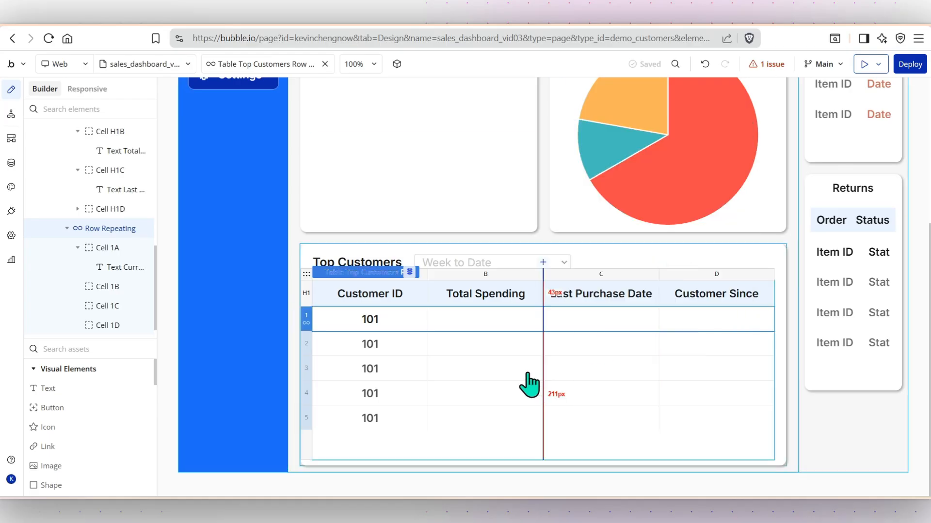
# Duplicate the customer ID text and place the copy in Cell 1C under Last Purchase Date
pyautogui.doubleClick(376, 321)
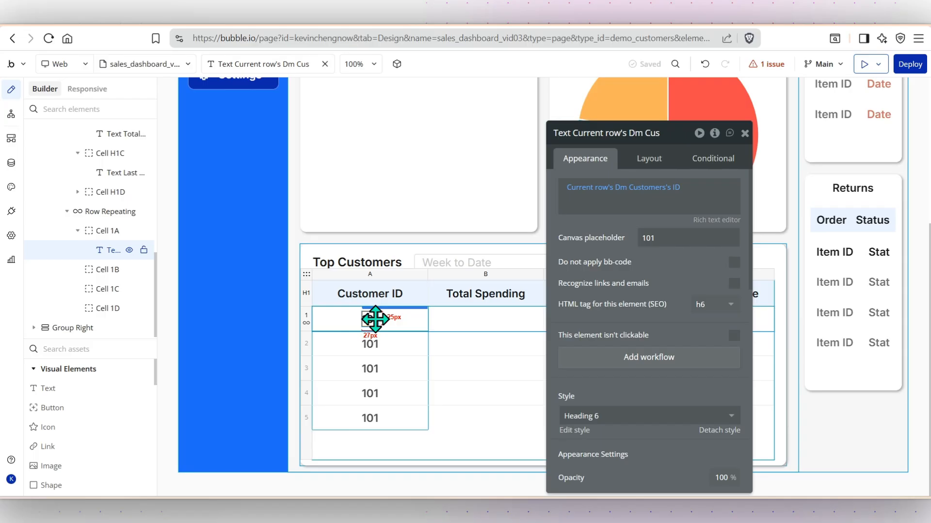
pyautogui.hotkey('ctrl', 'v')
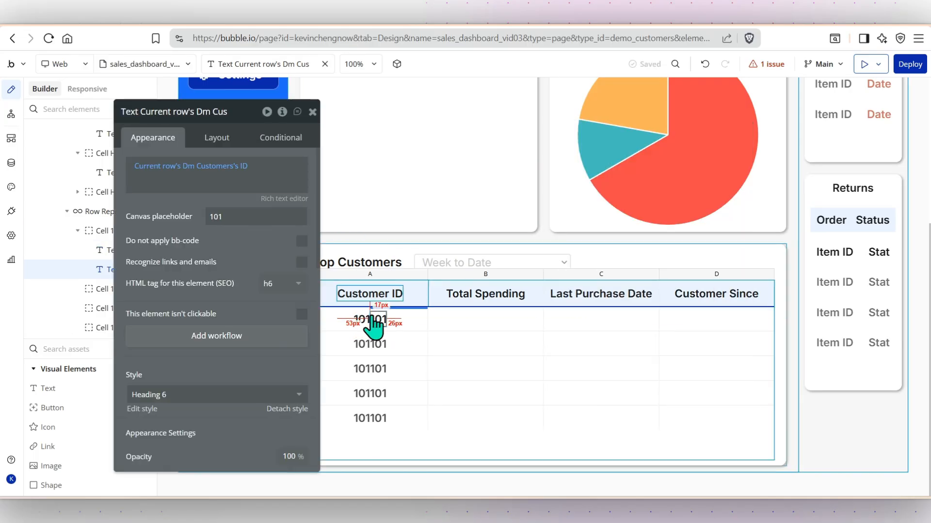
pyautogui.moveTo(380, 322); pyautogui.dragTo(604, 333)
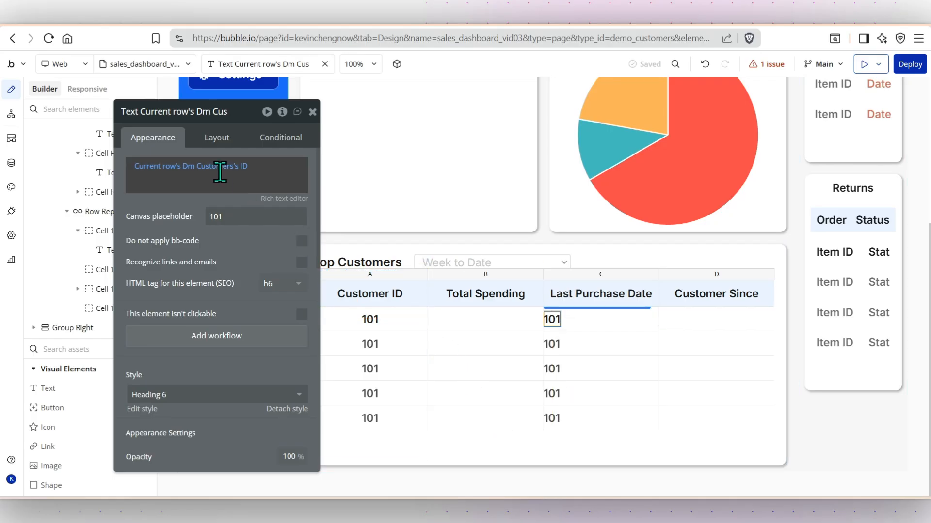
# Bind the text in Cell 1C to the current row's Last Purchase Date, formatted in the style "December 2, 2025"
pyautogui.click(248, 167)
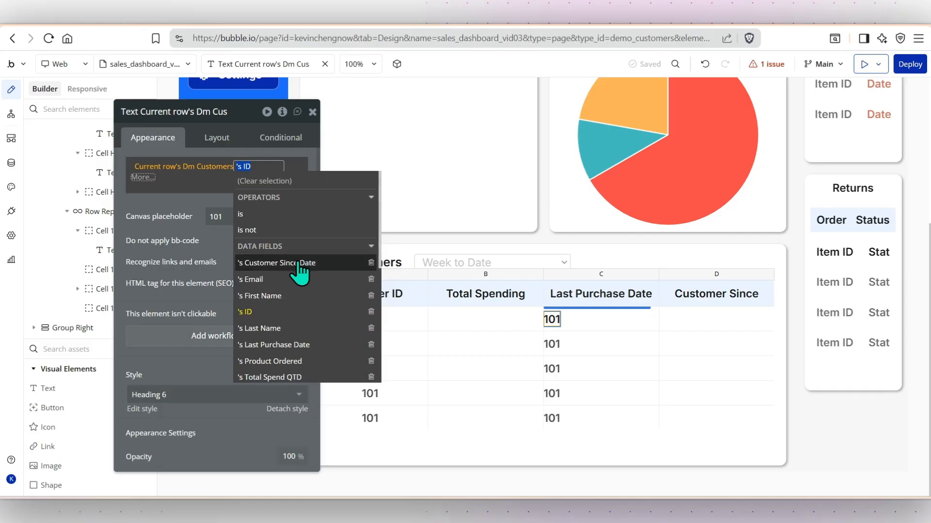
pyautogui.click(301, 344)
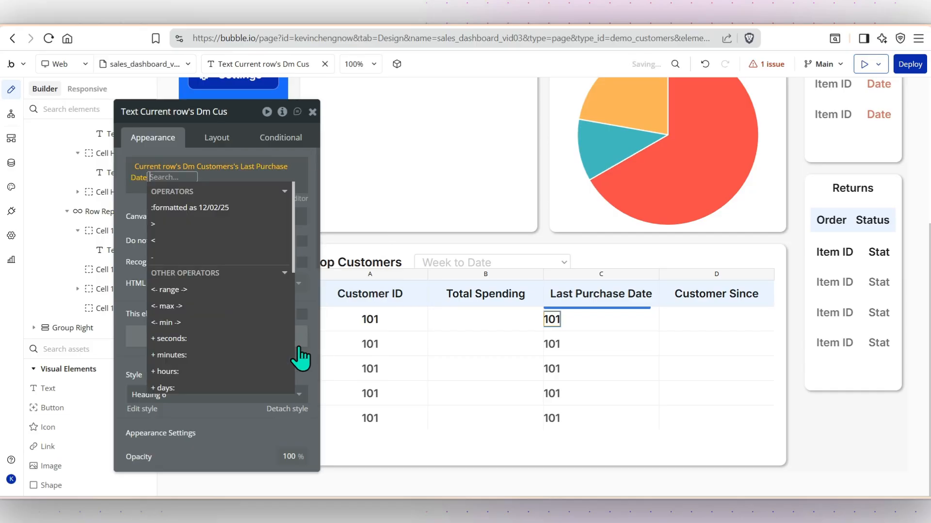
pyautogui.click(223, 208)
pyautogui.click(509, 143)
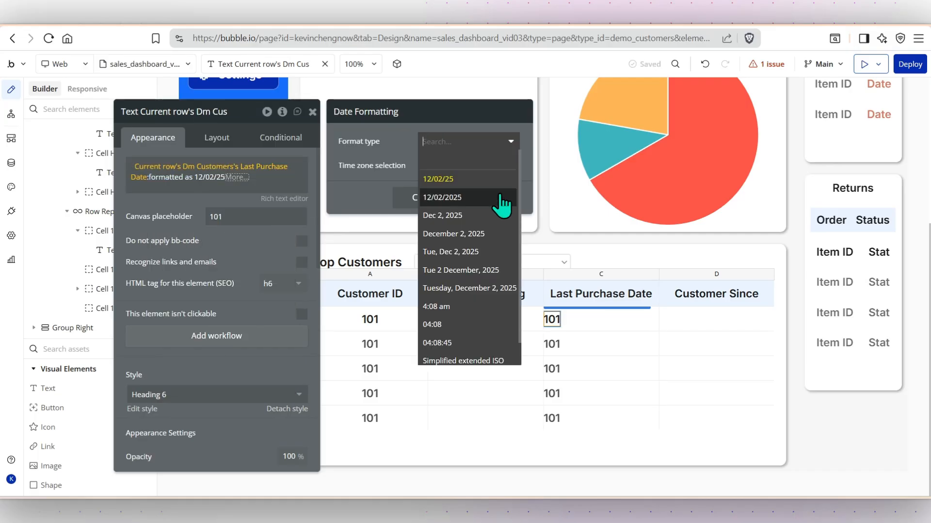
pyautogui.click(496, 235)
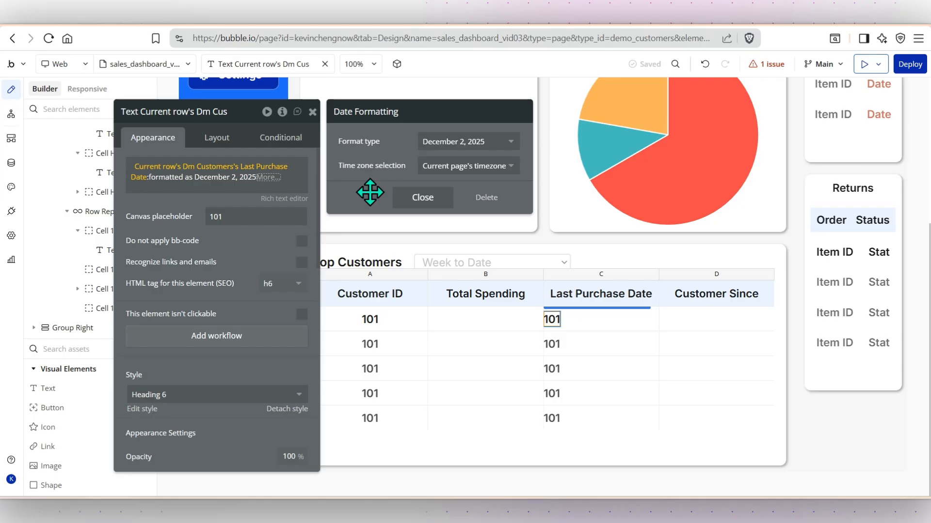
# Set the canvas placeholder of the Last Purchase Date text to "date"
pyautogui.click(219, 216)
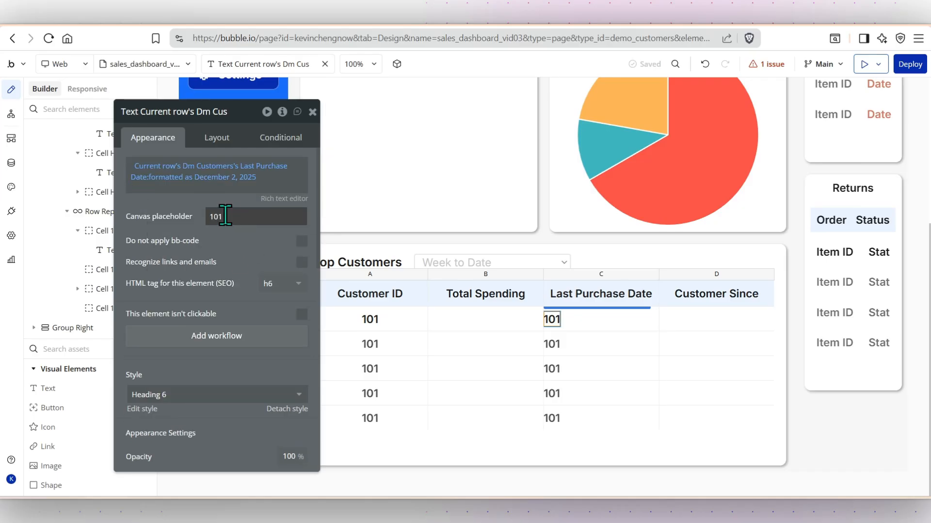
pyautogui.press('BackSpace')
pyautogui.doubleClick(220, 215)
pyautogui.write('date')
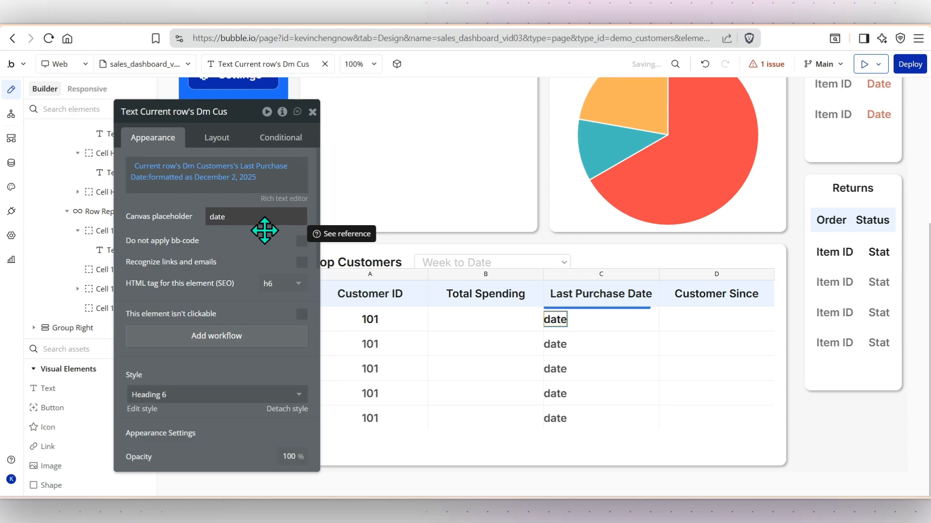
# Center the container alignment of Cell 1C under Last Purchase Date
pyautogui.click(217, 137)
pyautogui.click(628, 329)
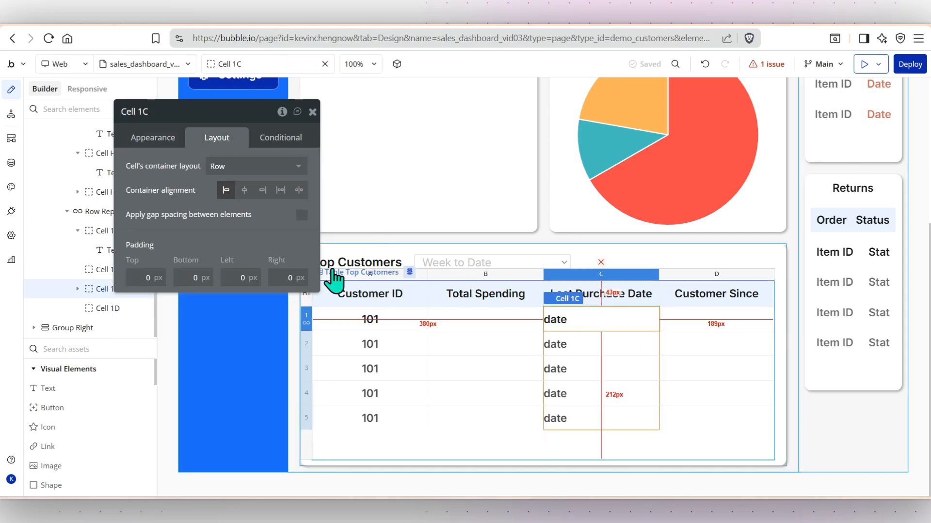
pyautogui.click(245, 190)
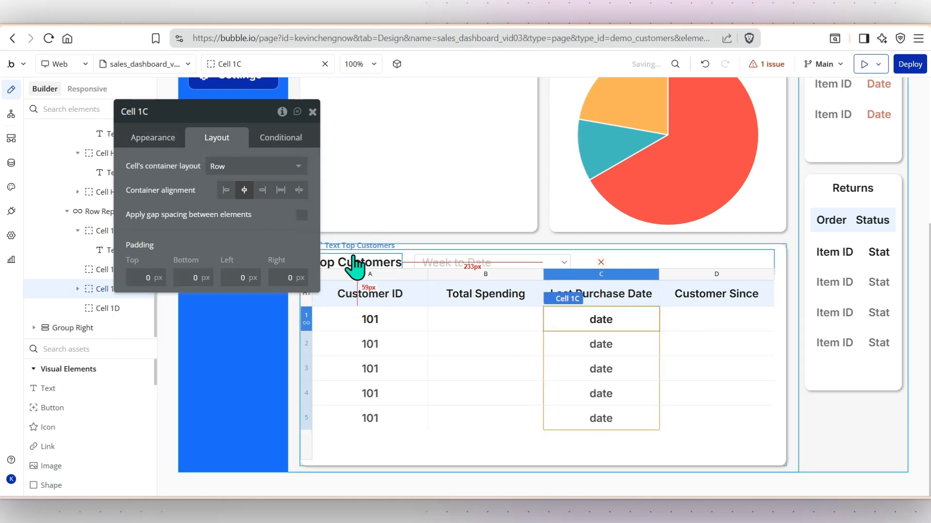
# Duplicate the Last Purchase Date text and place the copy in Cell 1D under Customer Since
pyautogui.click(603, 318)
pyautogui.hotkey('ctrl', 'd')
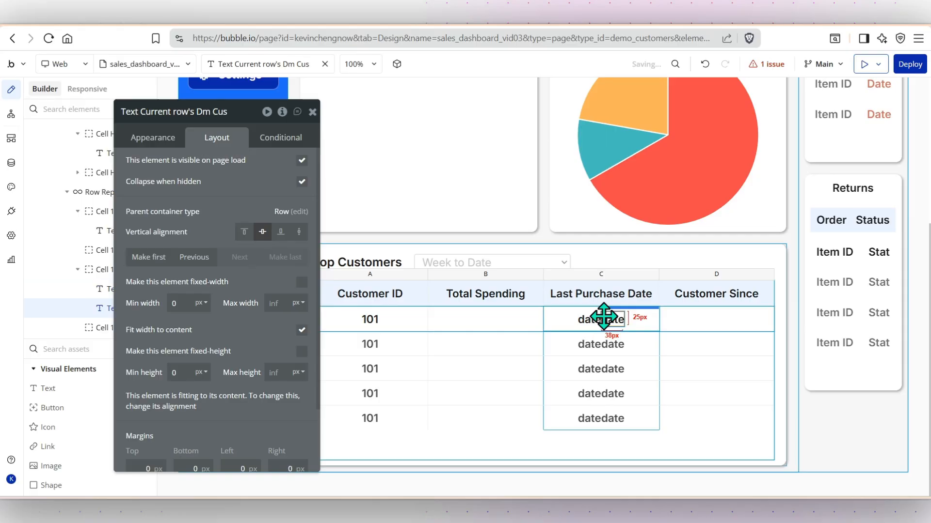
pyautogui.moveTo(615, 318); pyautogui.dragTo(743, 370)
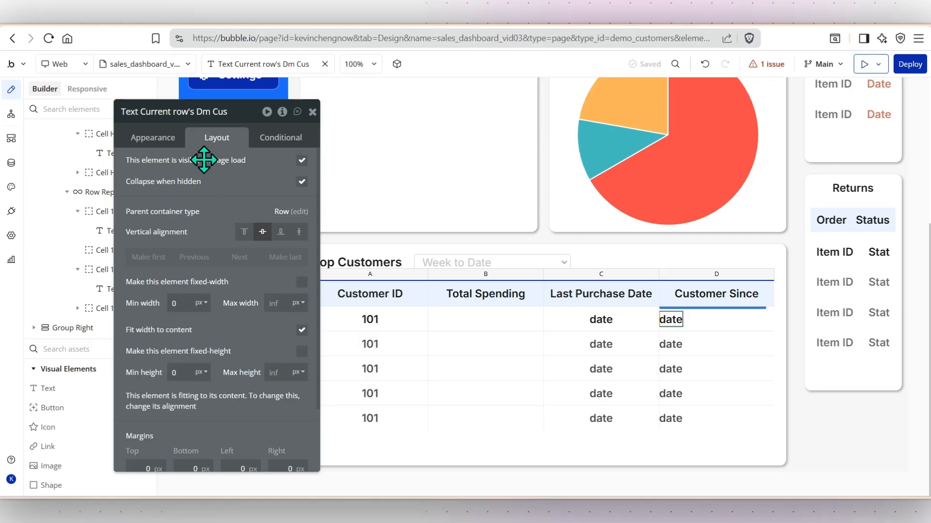
# Change the data field of the text in Cell 1D to the current row's Customer Since Date
pyautogui.click(154, 141)
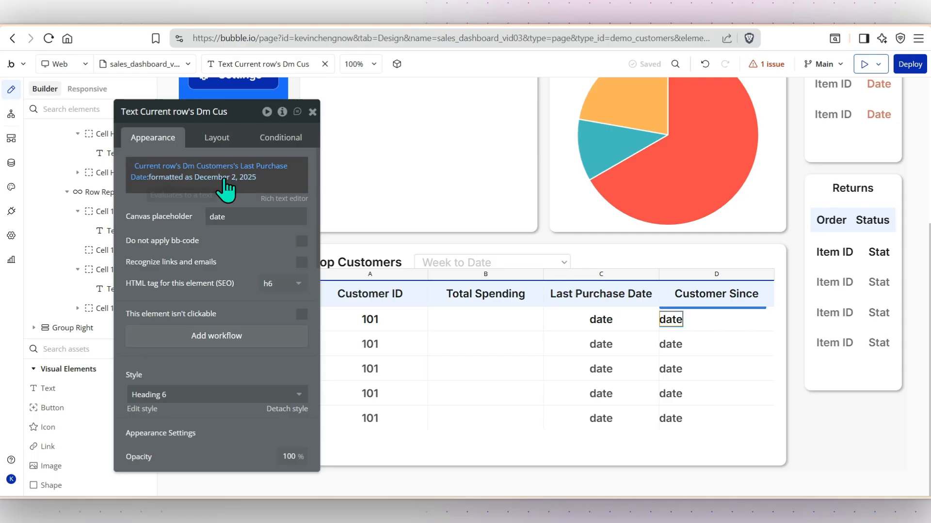
pyautogui.click(272, 171)
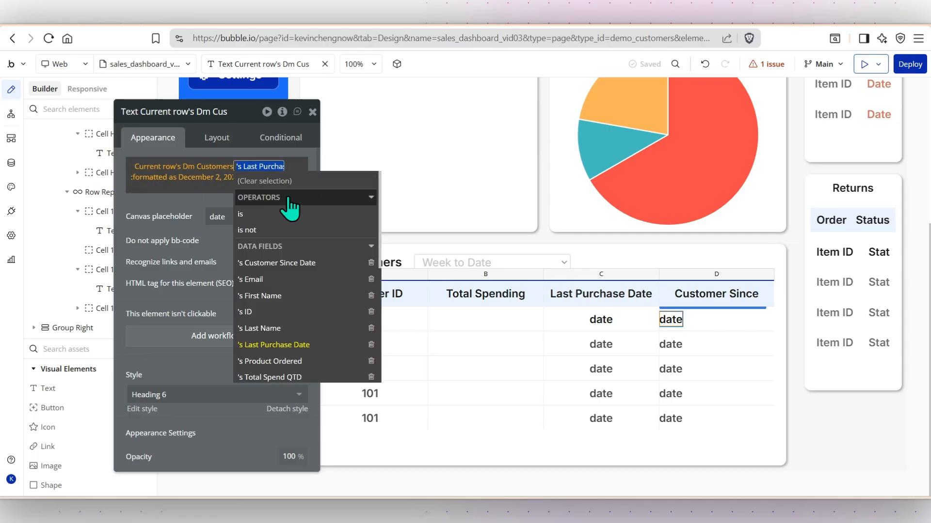
pyautogui.click(301, 263)
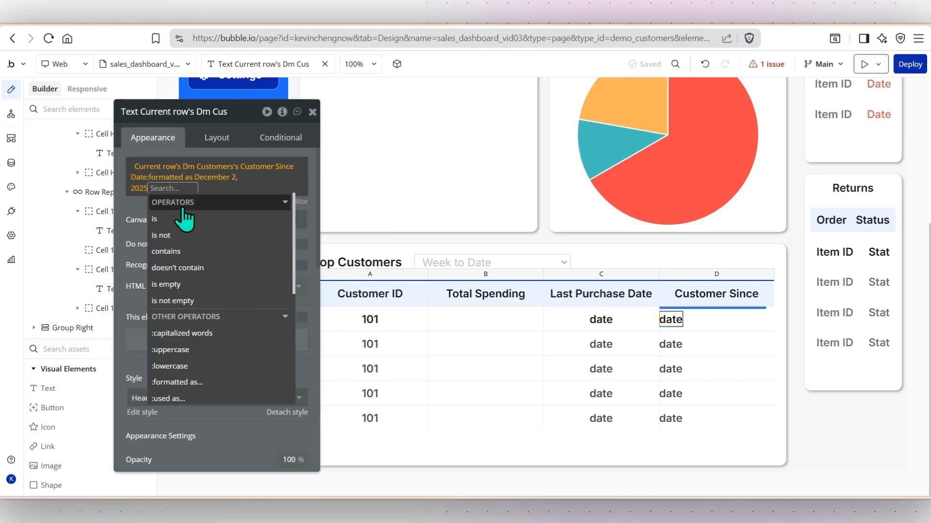
pyautogui.click(132, 201)
# Give the Customer Since Date a custom date format of "mmm yyyy" and close the date formatting
pyautogui.click(232, 178)
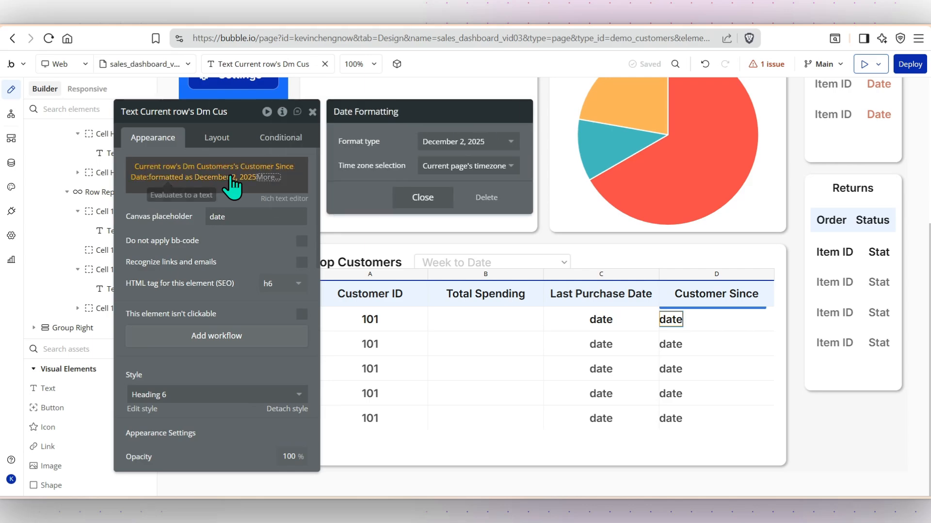
pyautogui.click(511, 142)
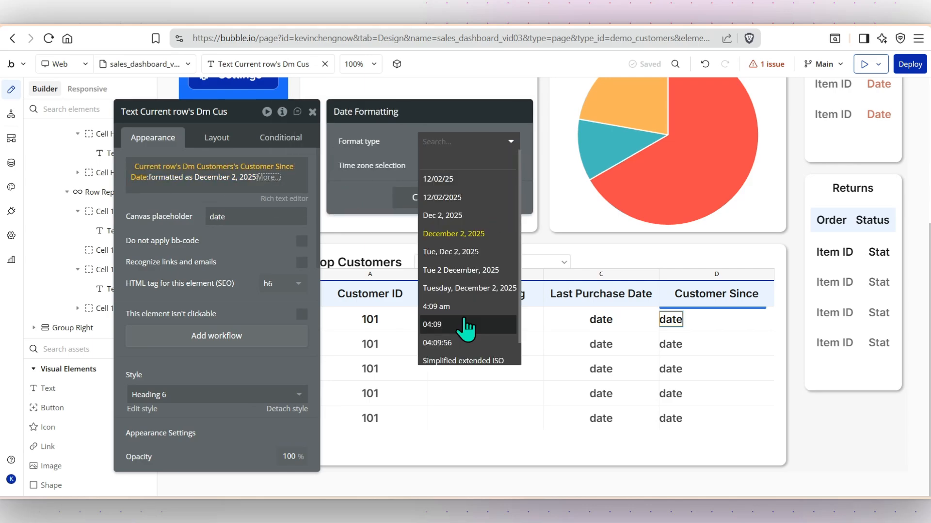
pyautogui.scroll(-1, 466, 328)
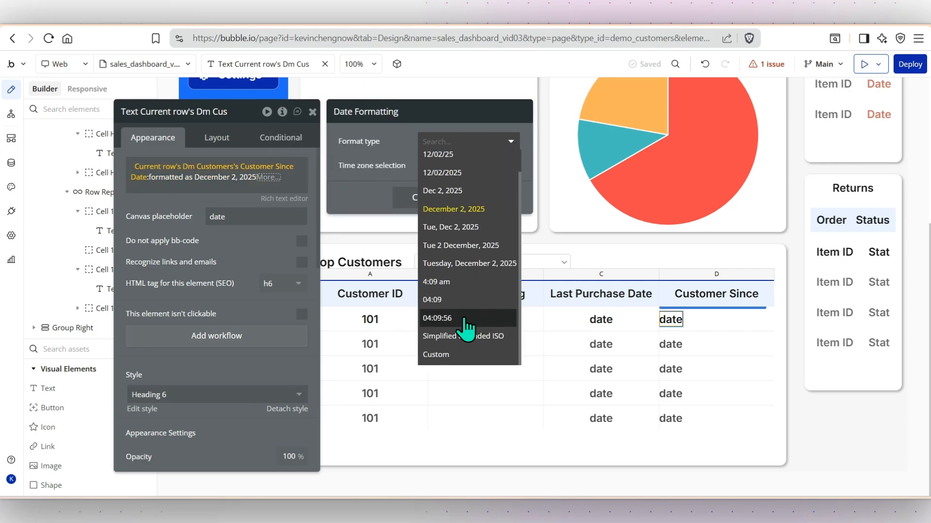
pyautogui.click(453, 354)
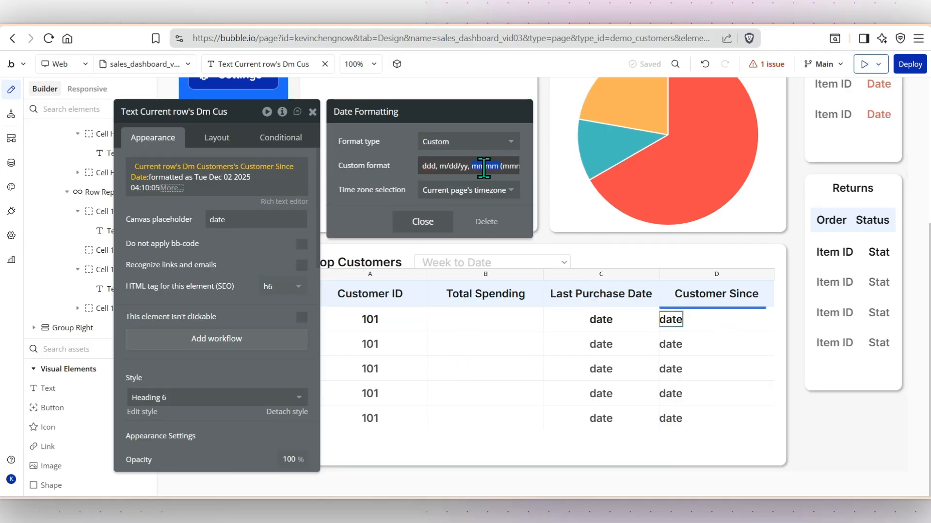
pyautogui.press('BackSpace')
pyautogui.press('Right')
pyautogui.press('Right')
pyautogui.press('Right')
pyautogui.press('Right')
pyautogui.press('BackSpace')
pyautogui.moveTo(445, 166); pyautogui.dragTo(478, 162)
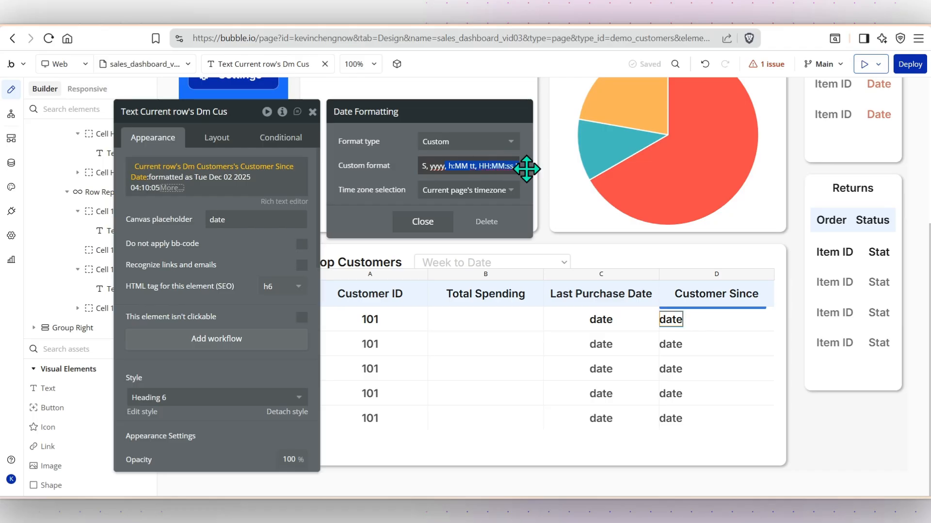
pyautogui.press('BackSpace')
pyautogui.press('BackSpace')
pyautogui.press('BackSpace')
pyautogui.press('BackSpace')
pyautogui.press('BackSpace')
pyautogui.press('BackSpace')
pyautogui.press('BackSpace')
pyautogui.press('BackSpace')
pyautogui.press('BackSpace')
pyautogui.press('BackSpace')
pyautogui.press('BackSpace')
pyautogui.press('BackSpace')
pyautogui.press('BackSpace')
pyautogui.press('BackSpace')
pyautogui.press('BackSpace')
pyautogui.press('BackSpace')
pyautogui.press('BackSpace')
pyautogui.press('BackSpace')
pyautogui.press('BackSpace')
pyautogui.press('BackSpace')
pyautogui.write('mmm yyyy')
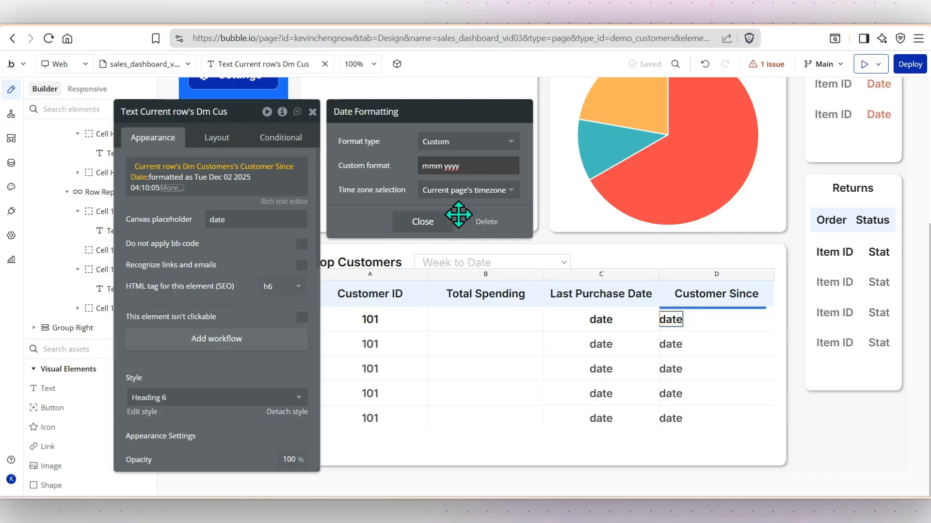
pyautogui.click(422, 221)
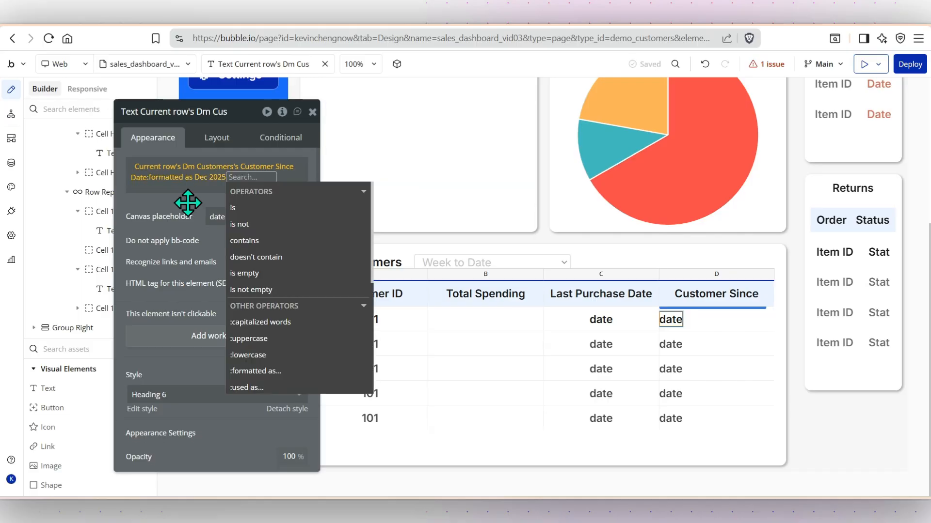
# Center the container alignment of Cell 1D and open the properties of the Top Customers table
pyautogui.click(723, 318)
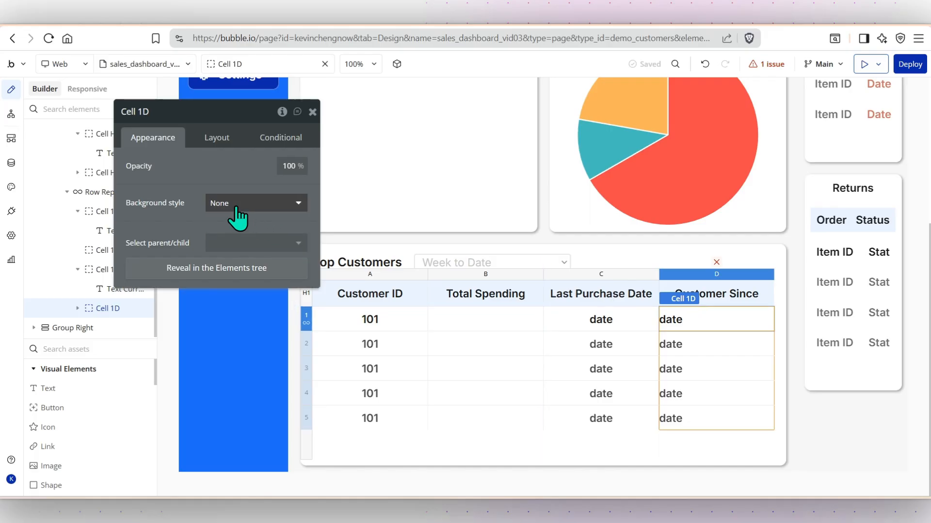
pyautogui.click(217, 138)
pyautogui.click(244, 190)
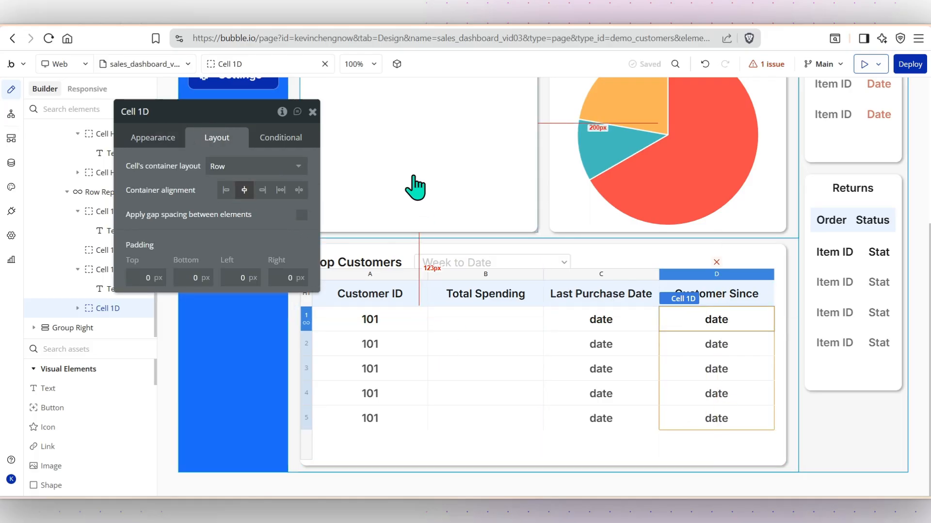
pyautogui.click(313, 112)
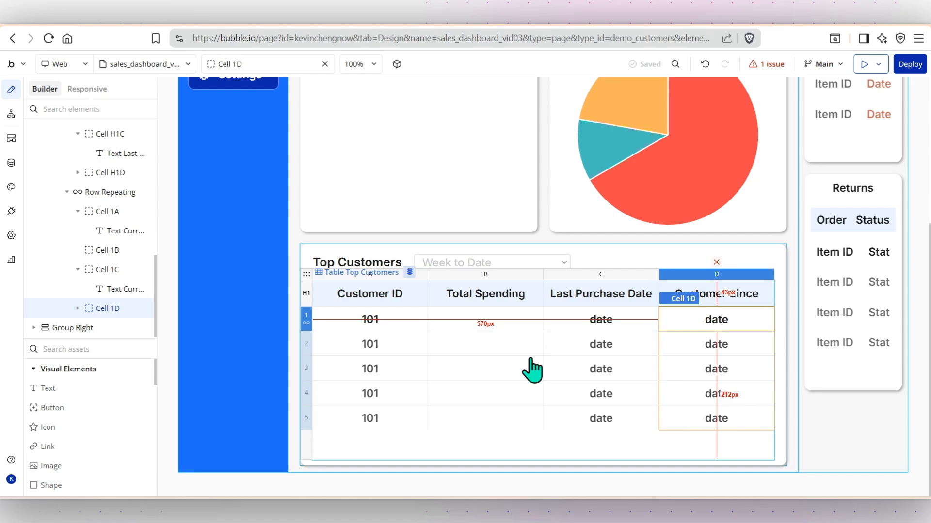
pyautogui.doubleClick(307, 275)
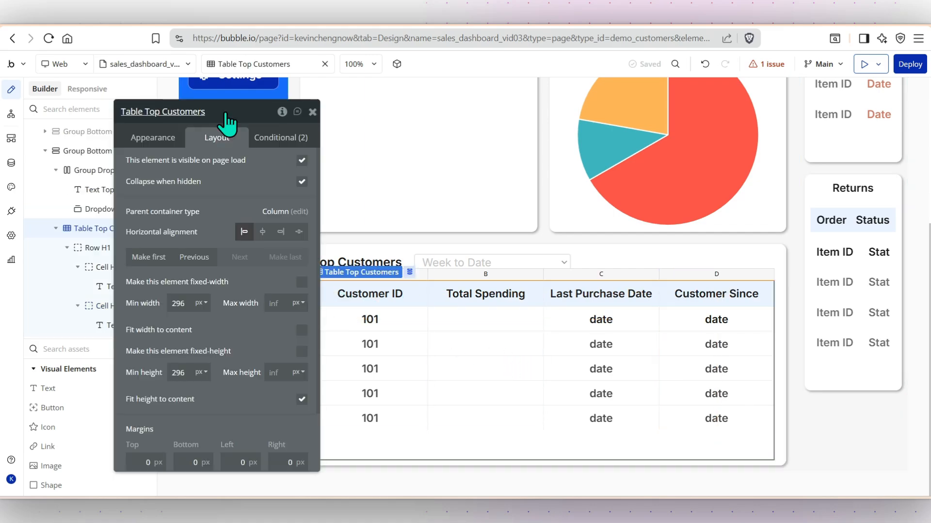
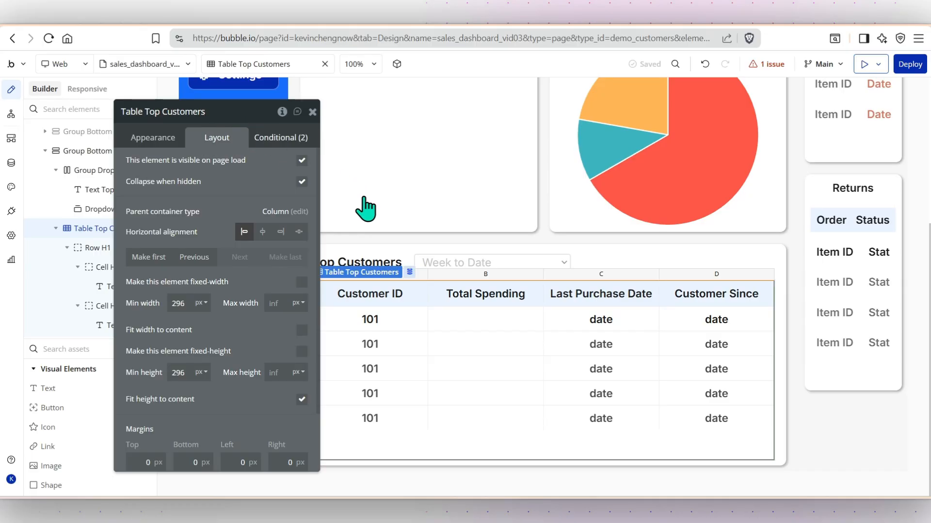
# Copy the customer ID text into Cell 1B under Total Spending and rename the copy "Text Total Spend WTD"
pyautogui.click(381, 324)
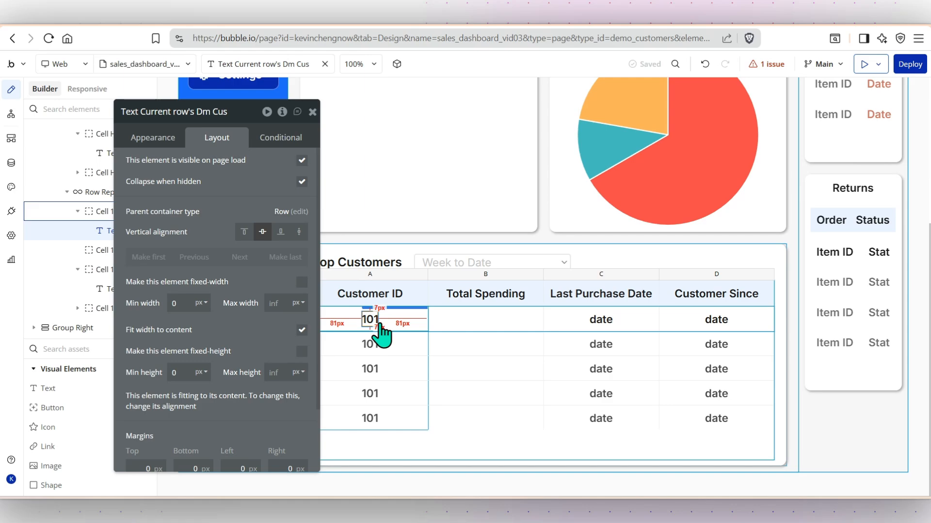
pyautogui.moveTo(380, 332); pyautogui.dragTo(473, 323)
pyautogui.click(162, 142)
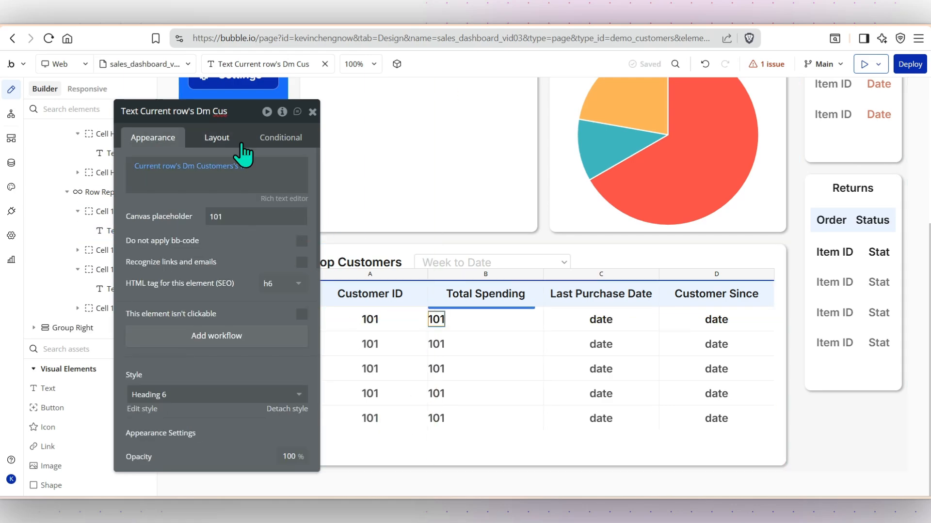
pyautogui.press('BackSpace')
pyautogui.press('BackSpace')
pyautogui.press('BackSpace')
pyautogui.press('BackSpace')
pyautogui.press('BackSpace')
pyautogui.press('BackSpace')
pyautogui.press('BackSpace')
pyautogui.press('BackSpace')
pyautogui.press('BackSpace')
pyautogui.press('BackSpace')
pyautogui.press('BackSpace')
pyautogui.press('BackSpace')
pyautogui.press('BackSpace')
pyautogui.press('BackSpace')
pyautogui.press('BackSpace')
pyautogui.press('BackSpace')
pyautogui.press('BackSpace')
pyautogui.press('BackSpace')
pyautogui.press('BackSpace')
pyautogui.press('BackSpace')
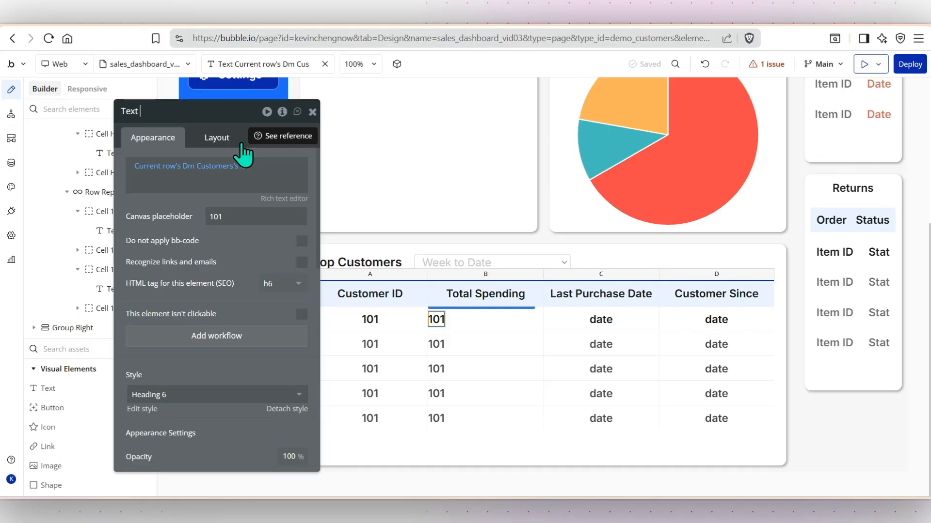
pyautogui.write('Total Spend WTD')
# Change the data field of the text in Cell 1B to the current row's Total Spend WTD
pyautogui.click(243, 166)
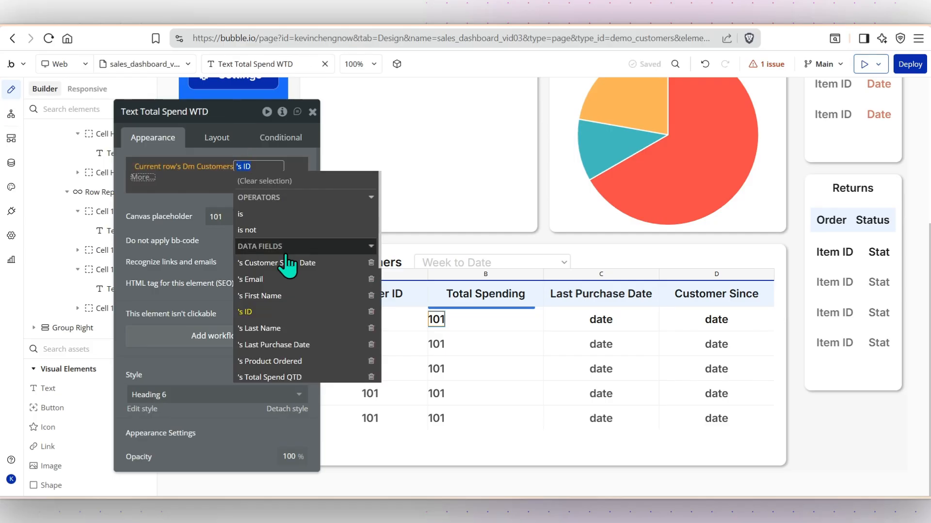
pyautogui.scroll(-5, 296, 267)
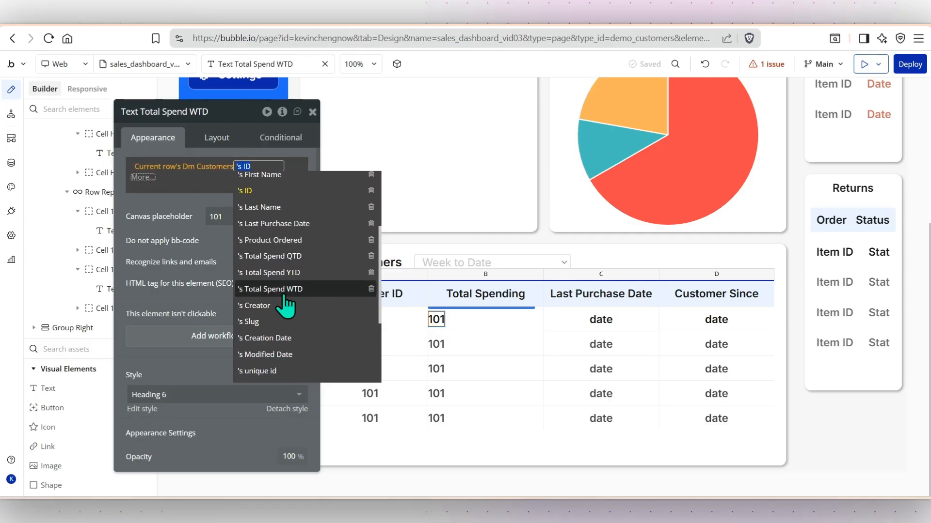
pyautogui.click(285, 290)
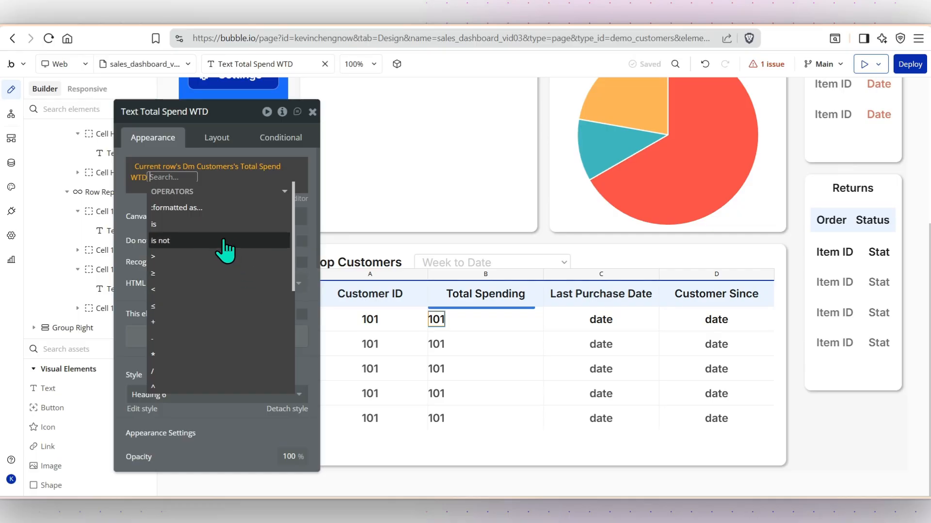
# Format the Total Spend WTD value as currency with a comma thousand separator, $ symbol and parentheses for negative numbers
pyautogui.moveTo(219, 241)
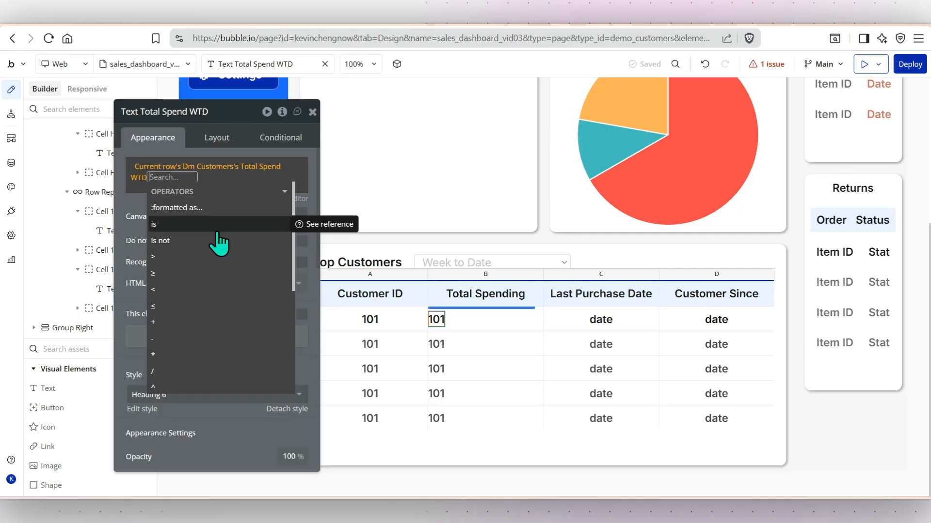
pyautogui.click(197, 208)
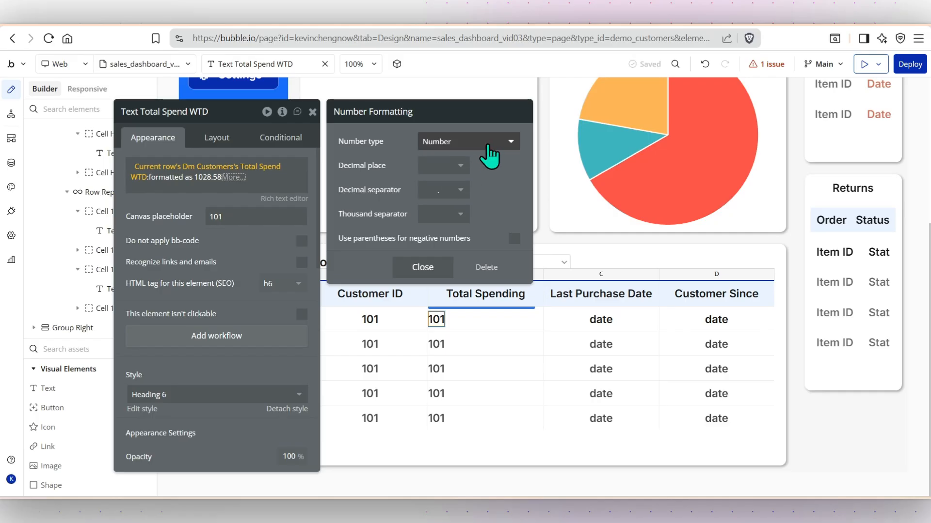
pyautogui.click(502, 142)
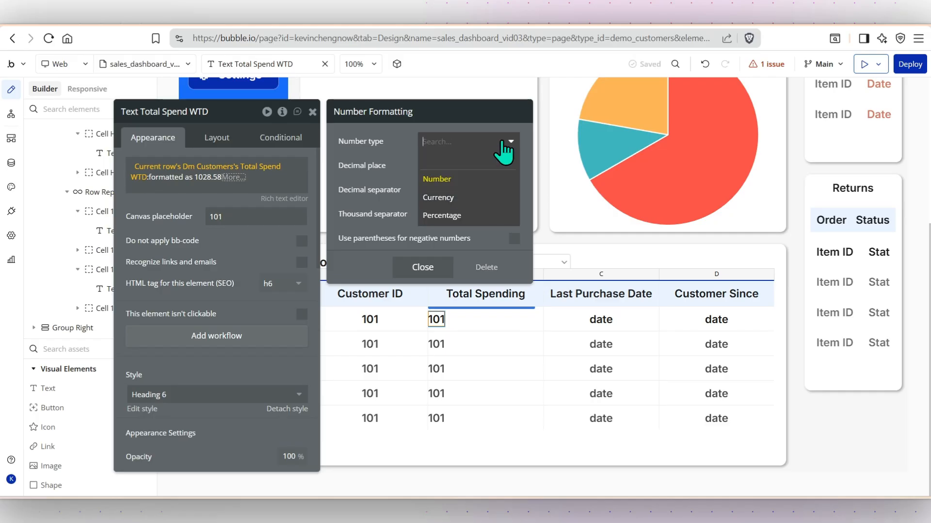
pyautogui.click(477, 203)
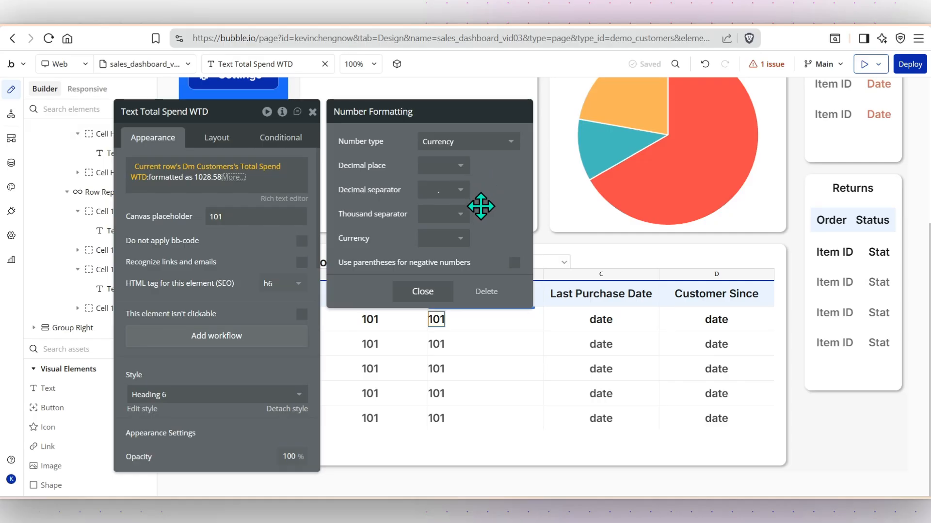
pyautogui.click(468, 214)
pyautogui.click(467, 262)
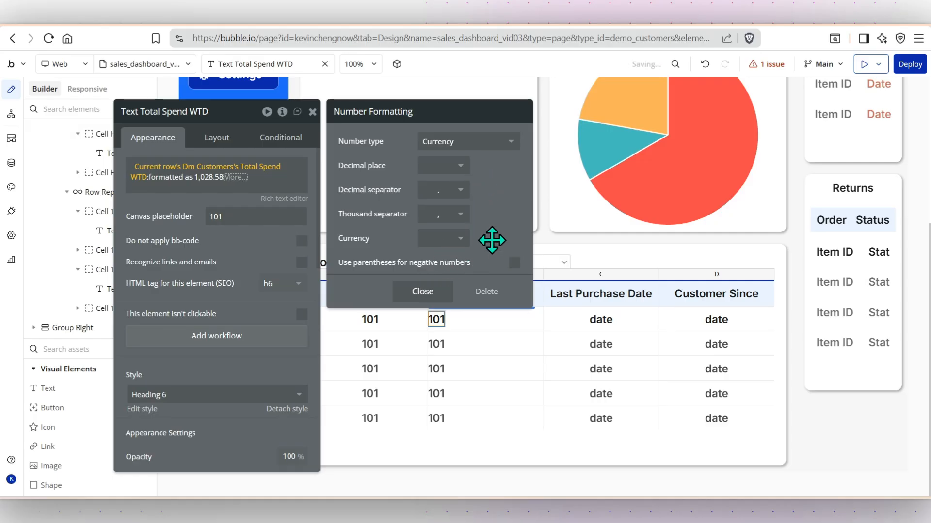
pyautogui.click(460, 240)
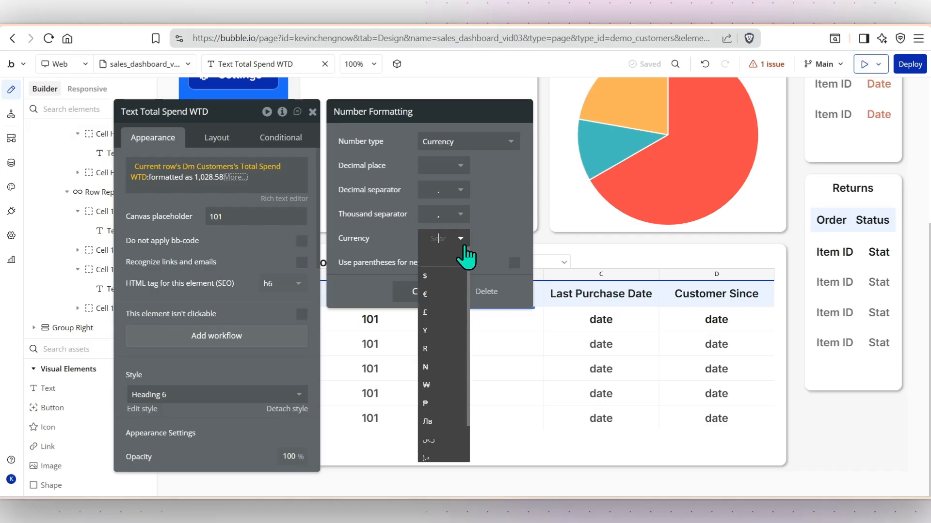
pyautogui.click(429, 276)
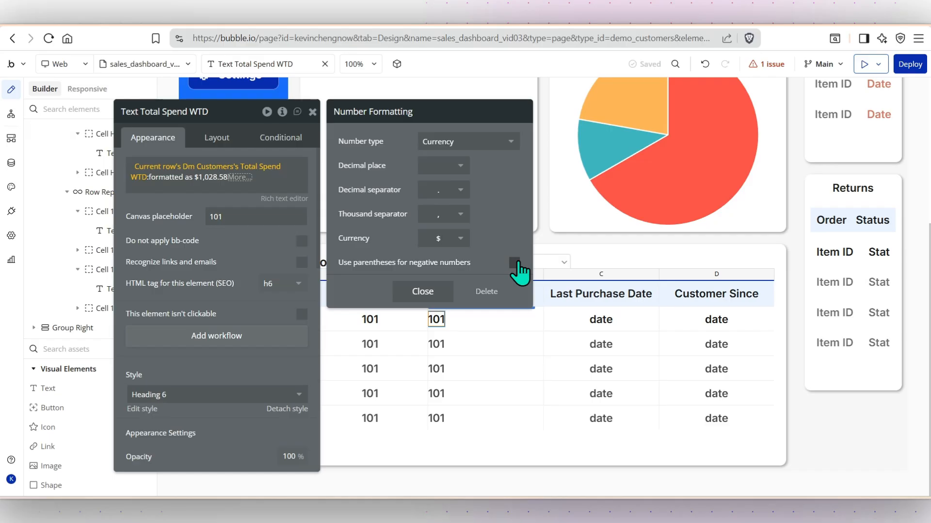
pyautogui.click(515, 263)
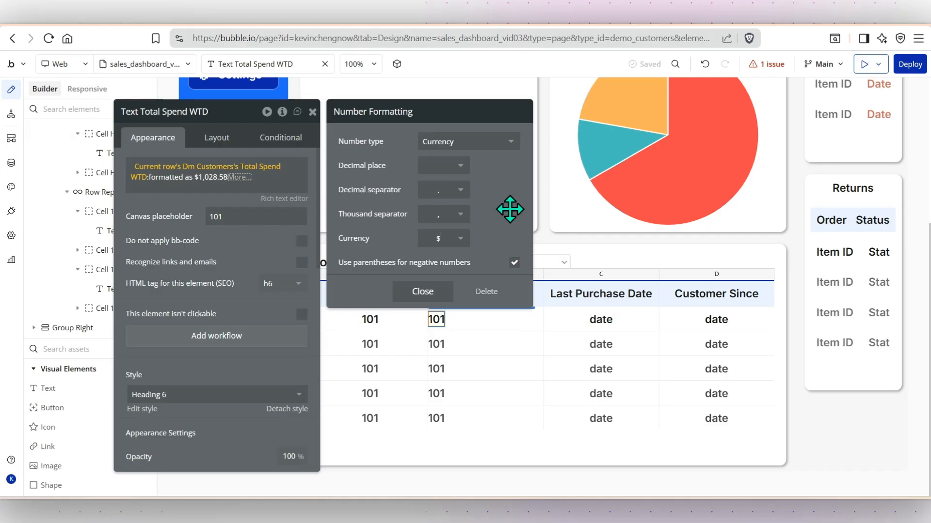
pyautogui.click(422, 291)
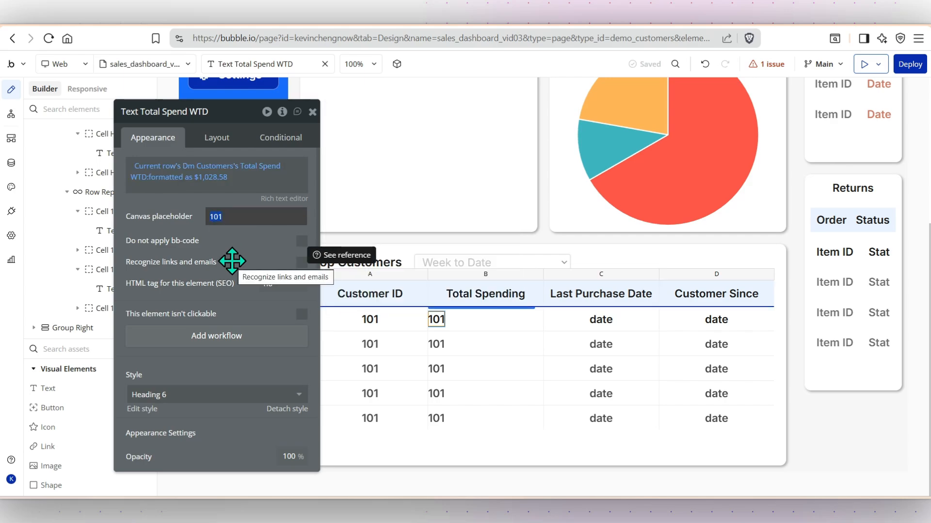
# Set the canvas placeholder of the Total Spend WTD text to "$spd" and duplicate the text within Cell 1B
pyautogui.write('$')
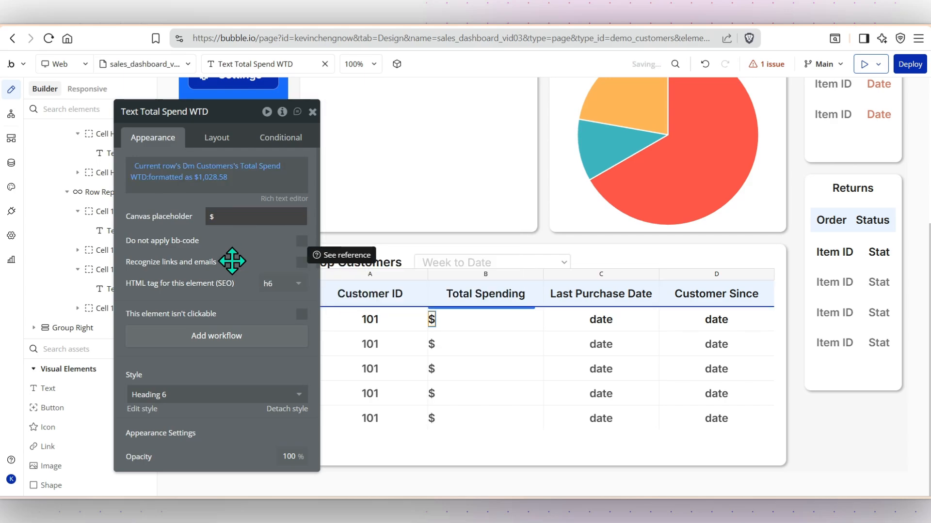
pyautogui.write('spd')
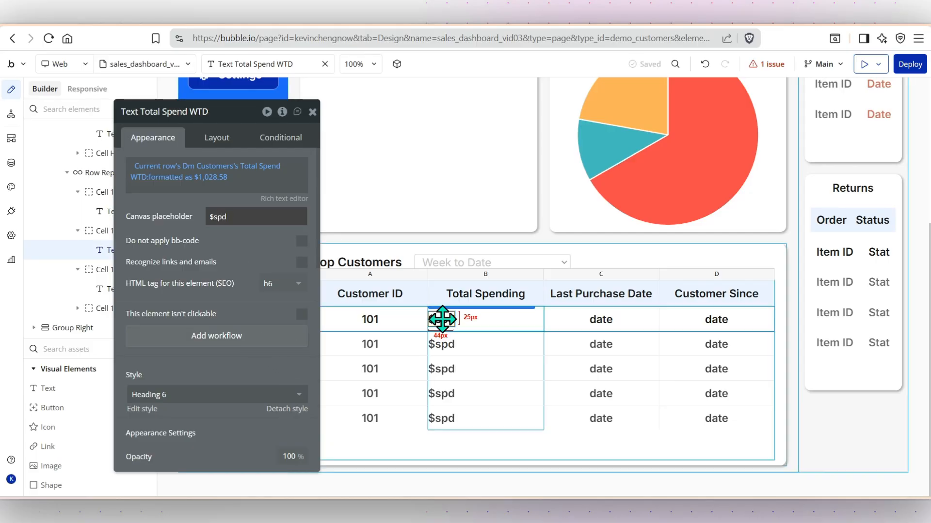
pyautogui.hotkey('ctrl', 'd')
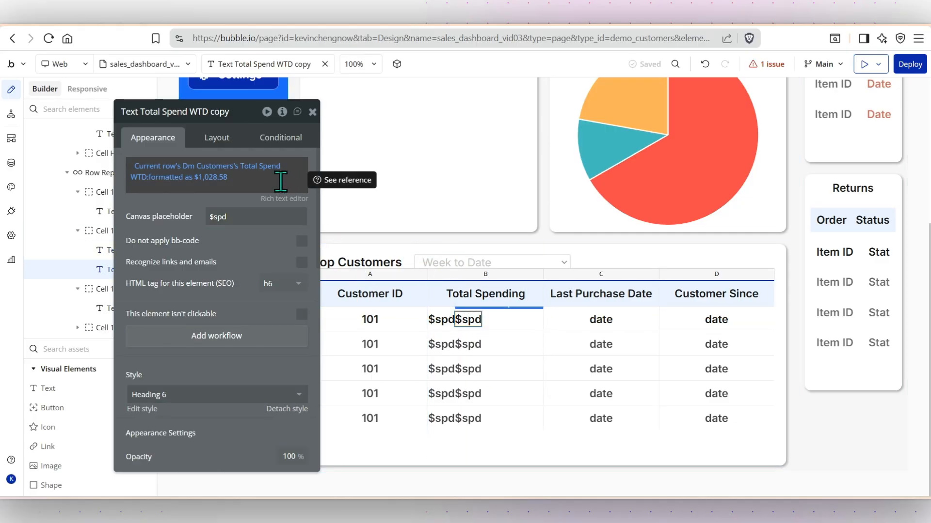
# Make the original Text Total Spend WTD not visible on page load, keeping it collapsed when hidden
pyautogui.click(437, 323)
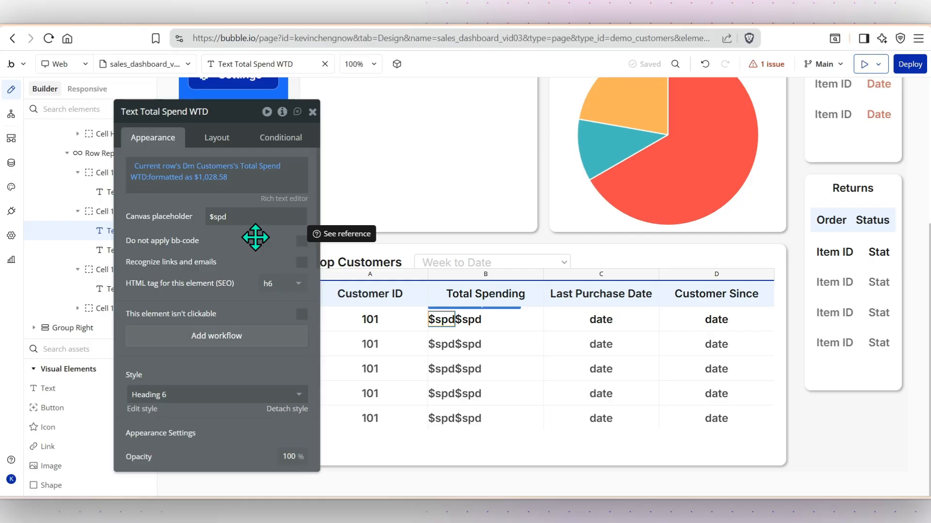
pyautogui.scroll(-4, 255, 237)
pyautogui.scroll(3, 255, 237)
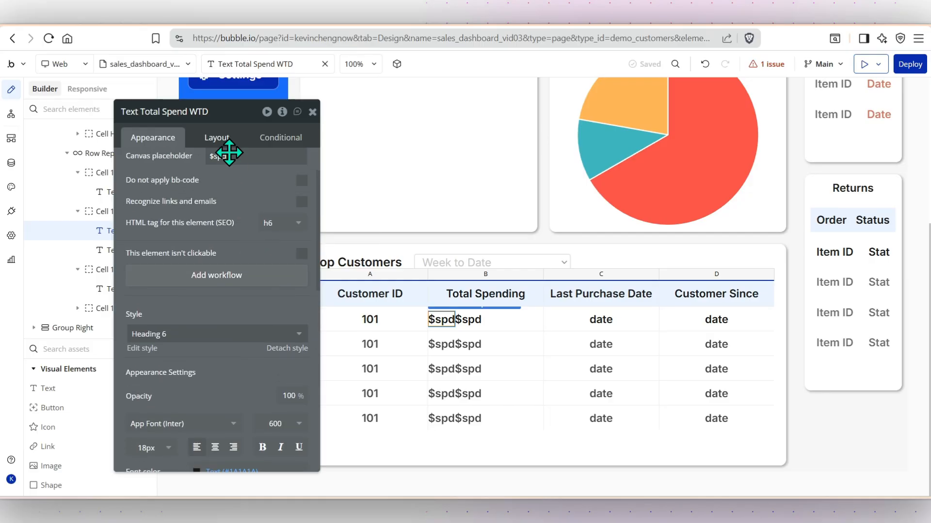
pyautogui.click(219, 141)
pyautogui.scroll(2, 244, 222)
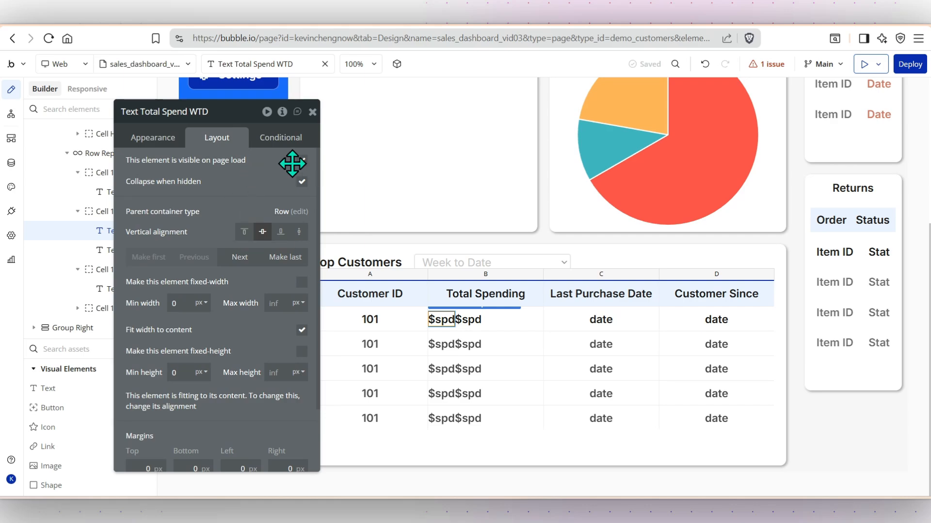
pyautogui.click(301, 181)
pyautogui.click(301, 161)
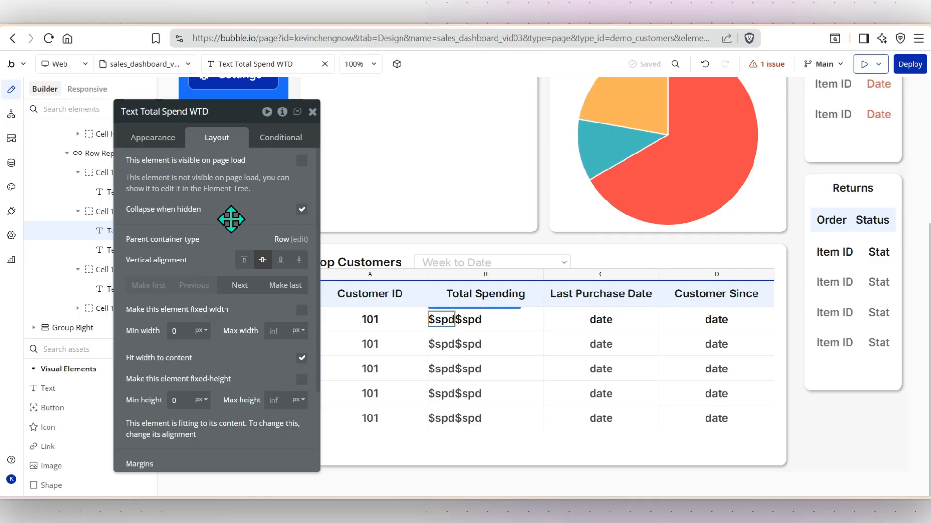
# Make the duplicated spend text not visible on page load and rename it "Text Total Spend QTD"
pyautogui.click(467, 320)
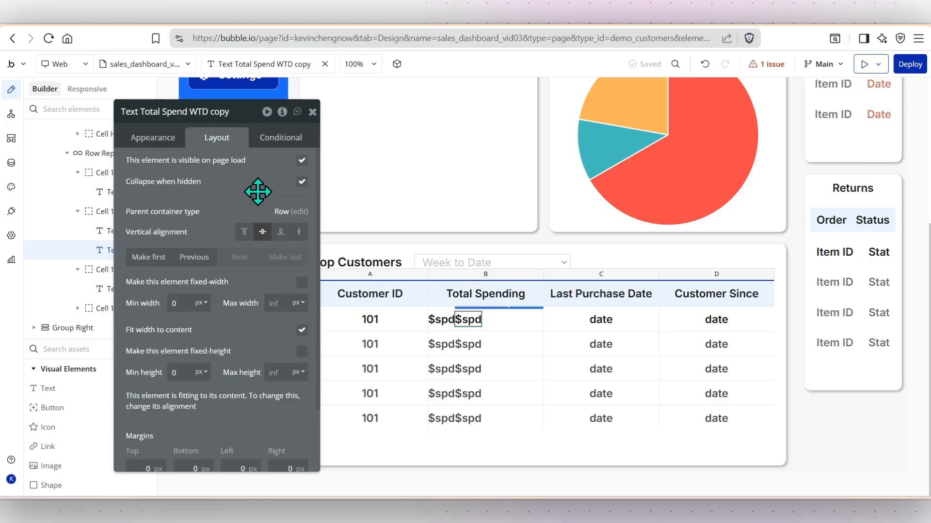
pyautogui.click(302, 160)
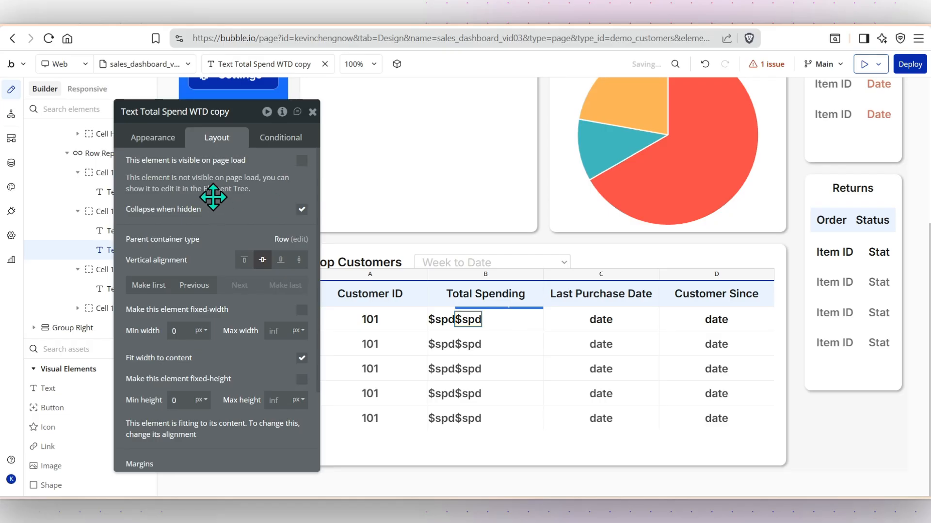
pyautogui.click(234, 111)
pyautogui.press('BackSpace')
pyautogui.press('BackSpace')
pyautogui.press('BackSpace')
pyautogui.press('BackSpace')
pyautogui.press('BackSpace')
pyautogui.press('BackSpace')
pyautogui.press('BackSpace')
pyautogui.press('BackSpace')
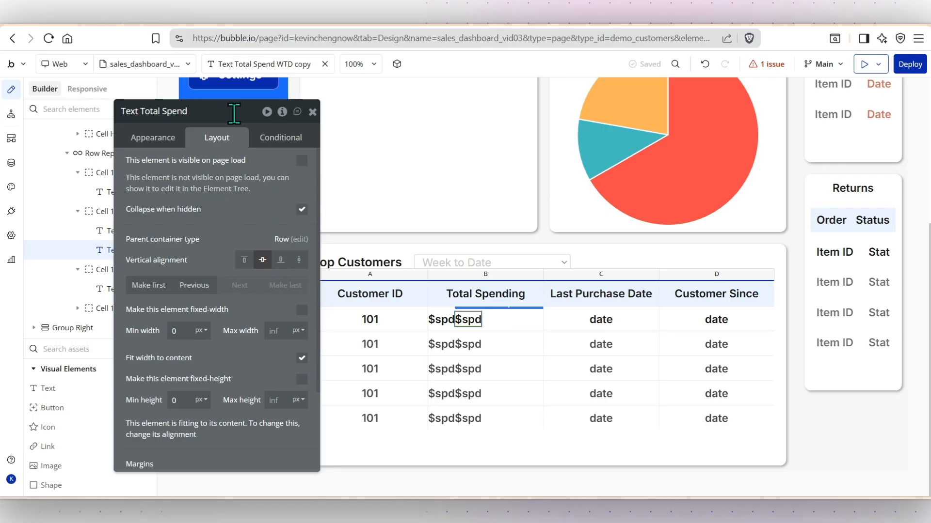
pyautogui.write('QTD')
# Change the data field of Text Total Spend QTD to the current row's Total Spend QTD
pyautogui.click(155, 141)
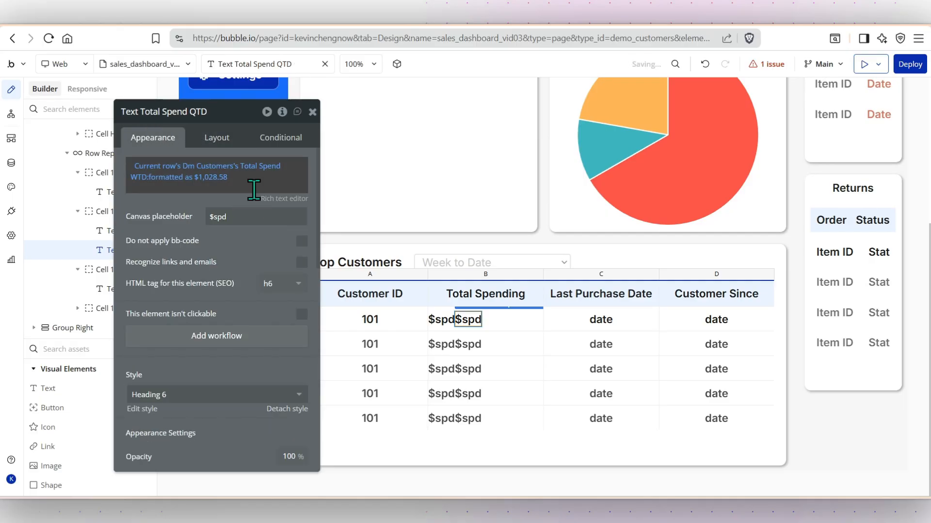
pyautogui.click(144, 177)
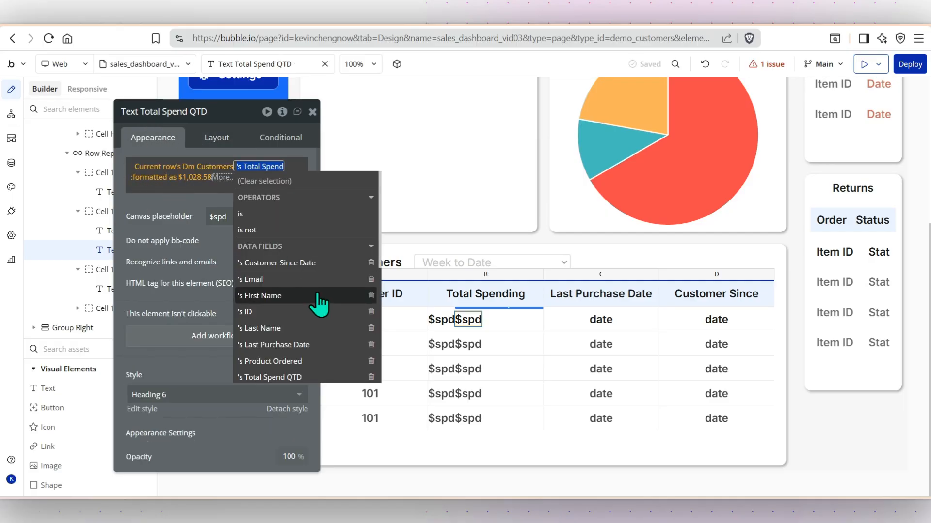
pyautogui.scroll(-3, 311, 330)
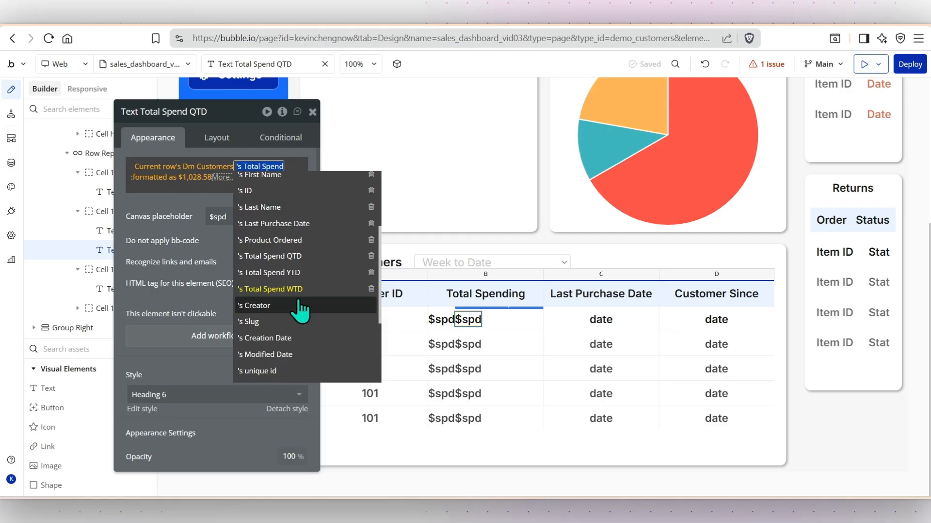
pyautogui.click(269, 256)
pyautogui.click(181, 214)
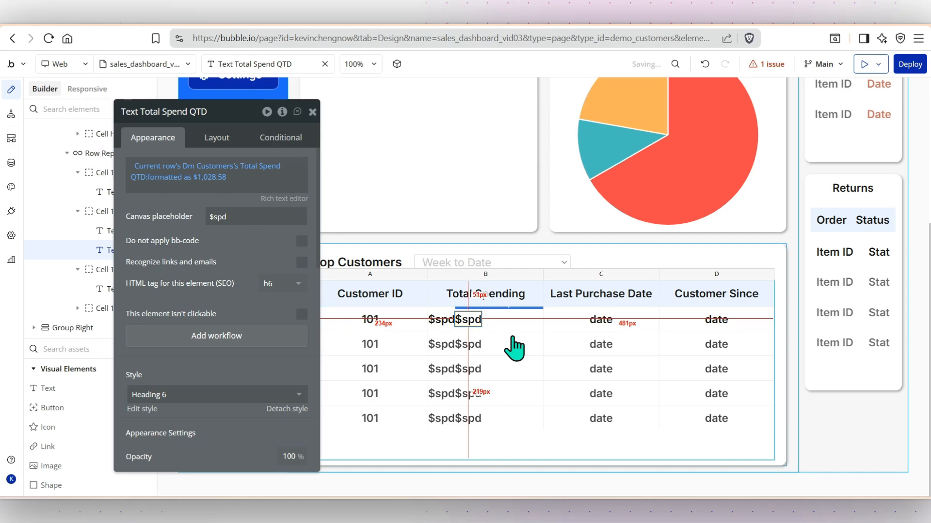
# Duplicate the QTD text within Cell 1B and change the copy's data field to Total Spend YTD
pyautogui.hotkey('ctrl', 'c')
pyautogui.hotkey('ctrl', 'v')
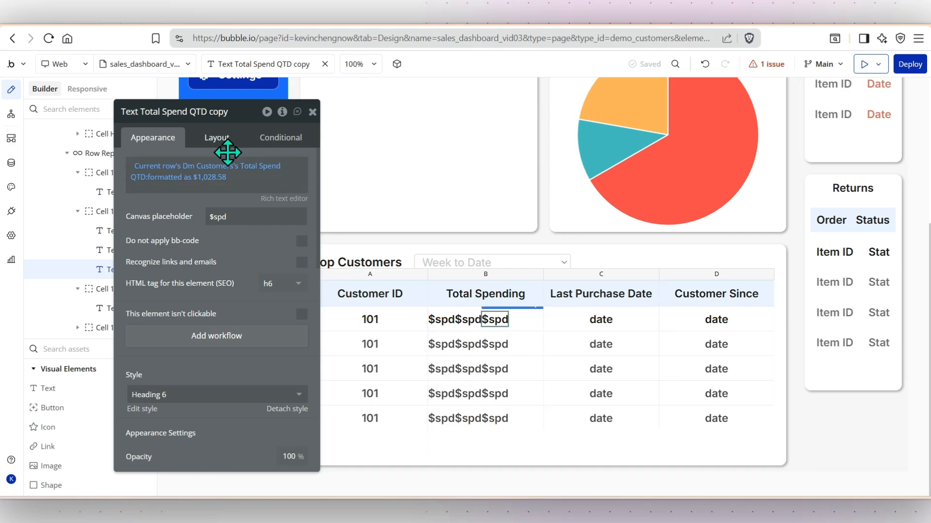
pyautogui.click(227, 144)
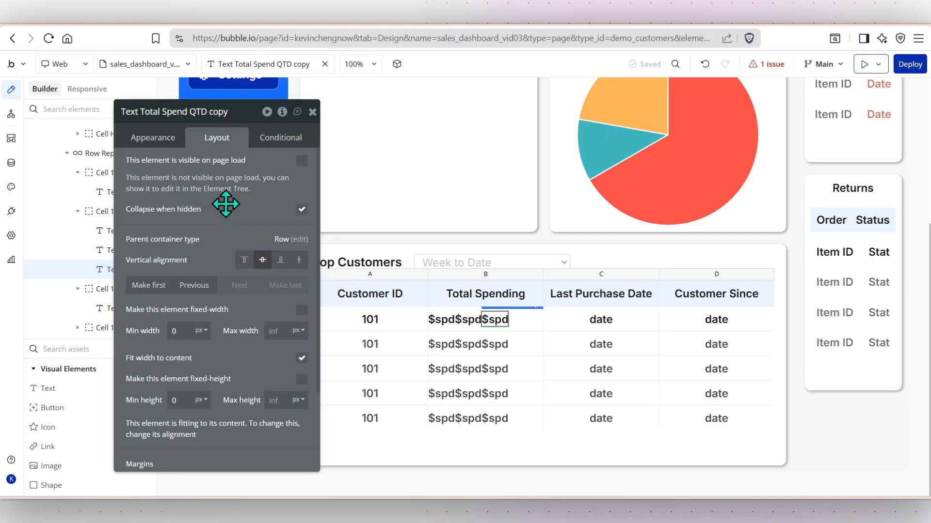
pyautogui.click(154, 139)
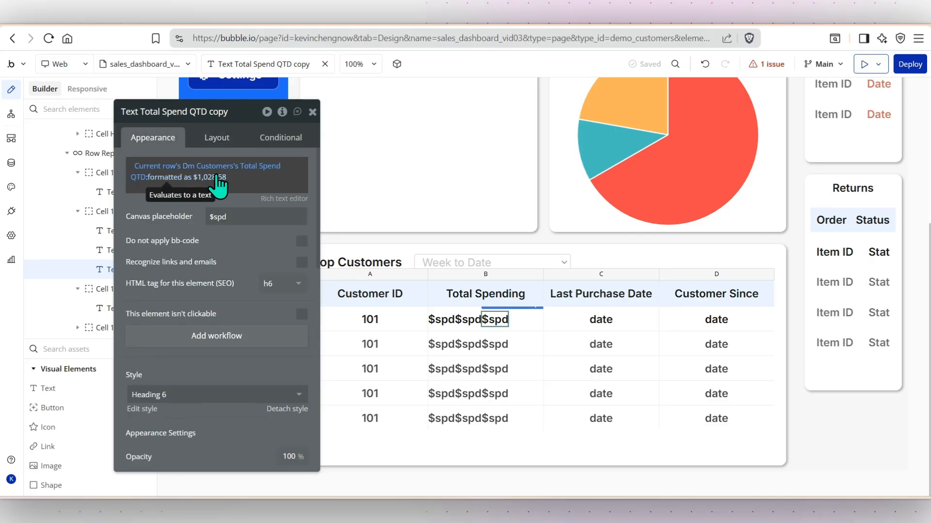
pyautogui.click(262, 180)
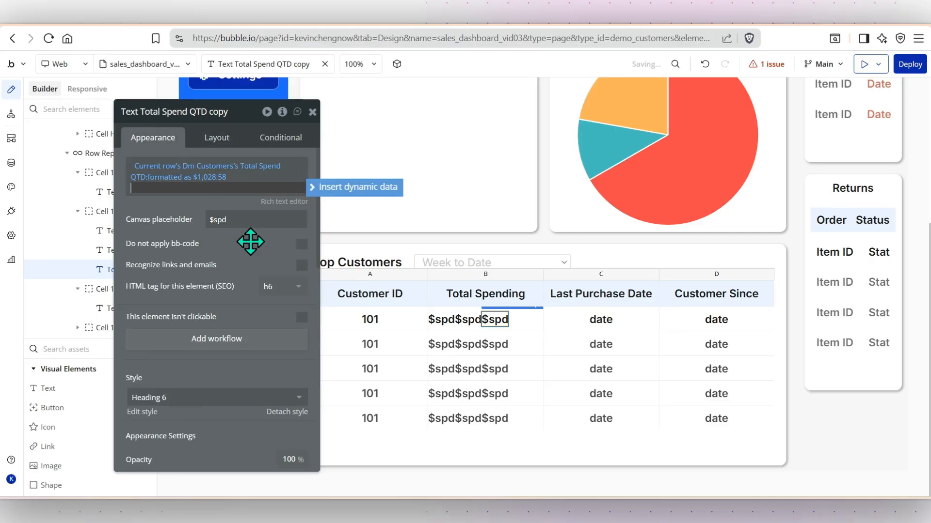
pyautogui.click(137, 180)
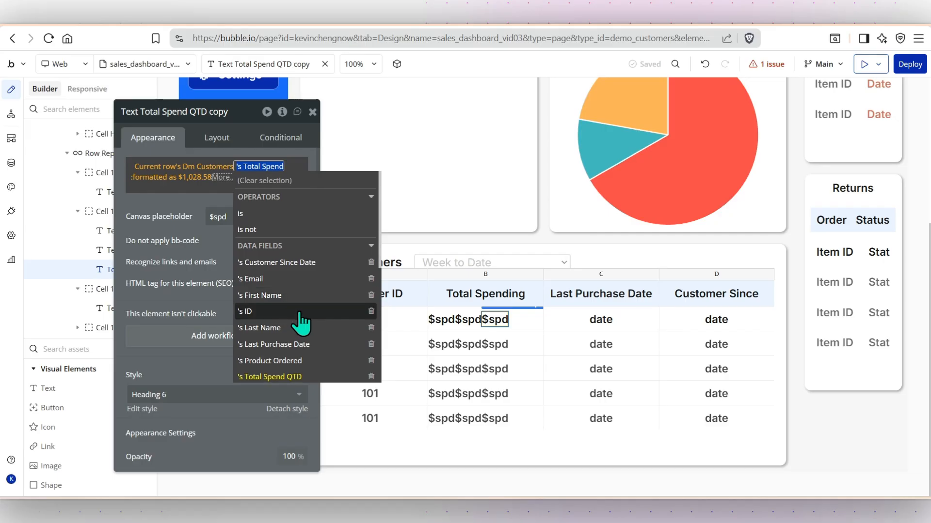
pyautogui.scroll(-2, 298, 322)
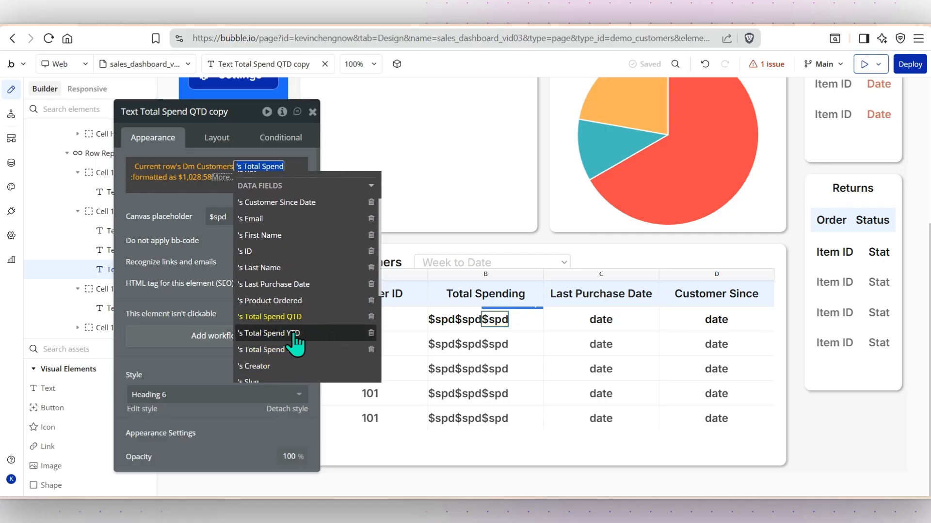
pyautogui.click(298, 333)
pyautogui.click(138, 204)
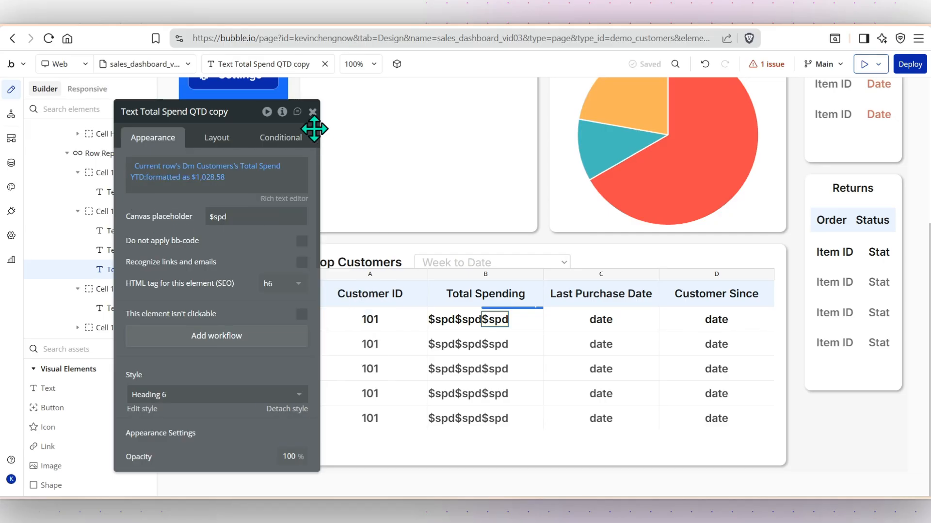
pyautogui.click(313, 113)
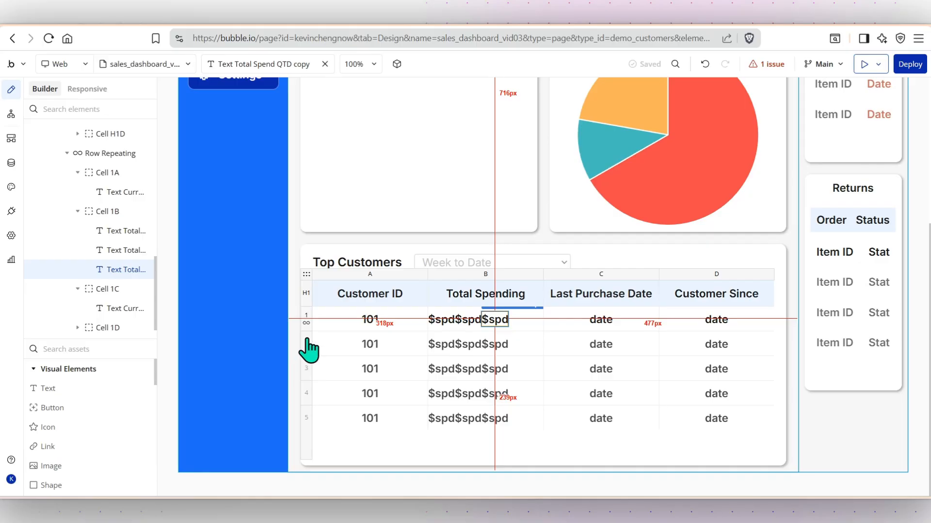
# Switch to the live preview page, refresh it and examine the rows of the Top Customers table
pyautogui.click(491, 22)
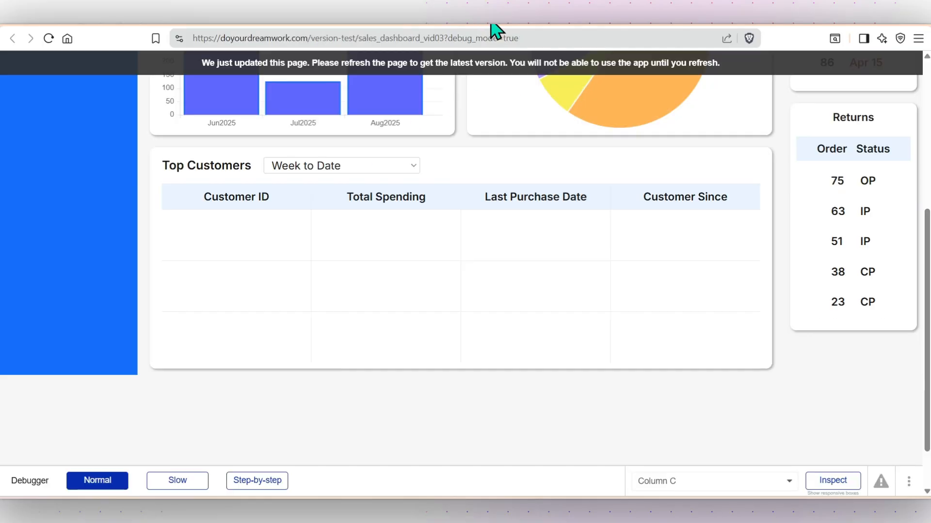
pyautogui.click(49, 39)
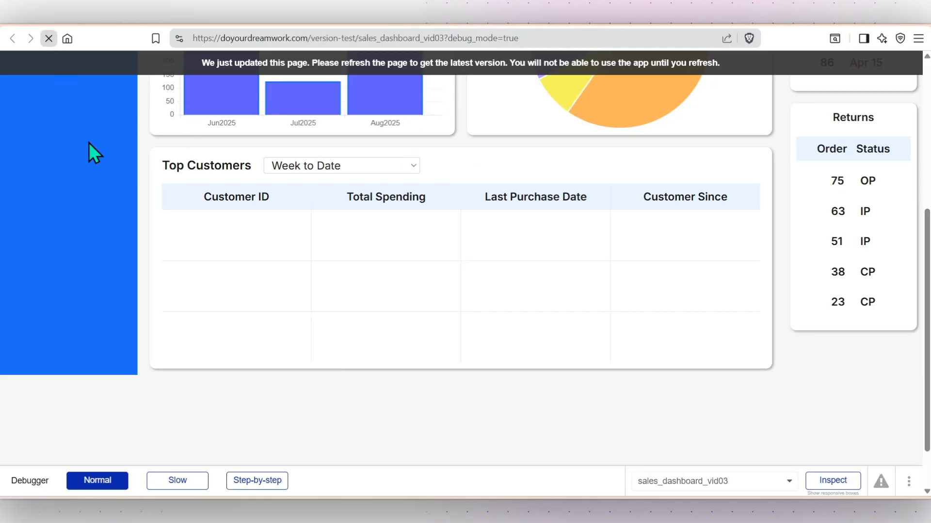
pyautogui.scroll(-6, 260, 245)
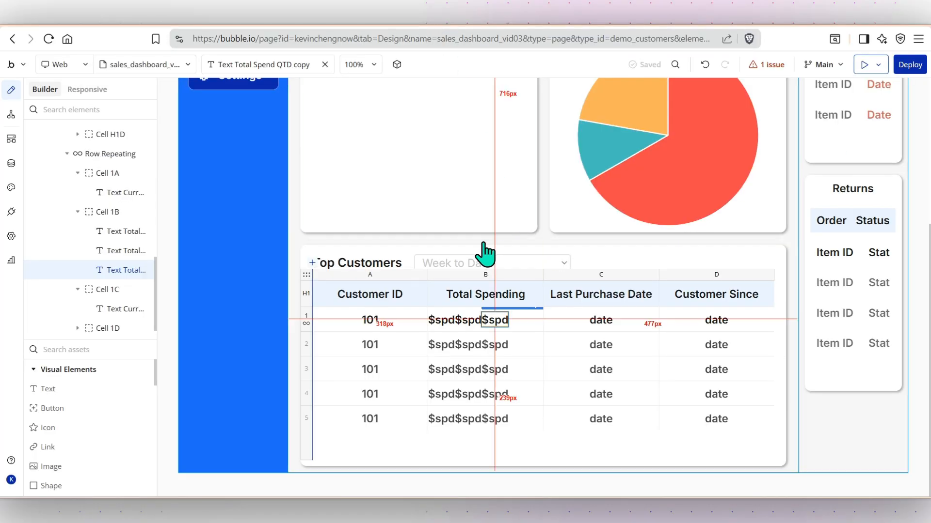
# Add a condition to Text Total Spend WTD making the element visible when This Table's TimePeriod is Week to Date
pyautogui.doubleClick(443, 330)
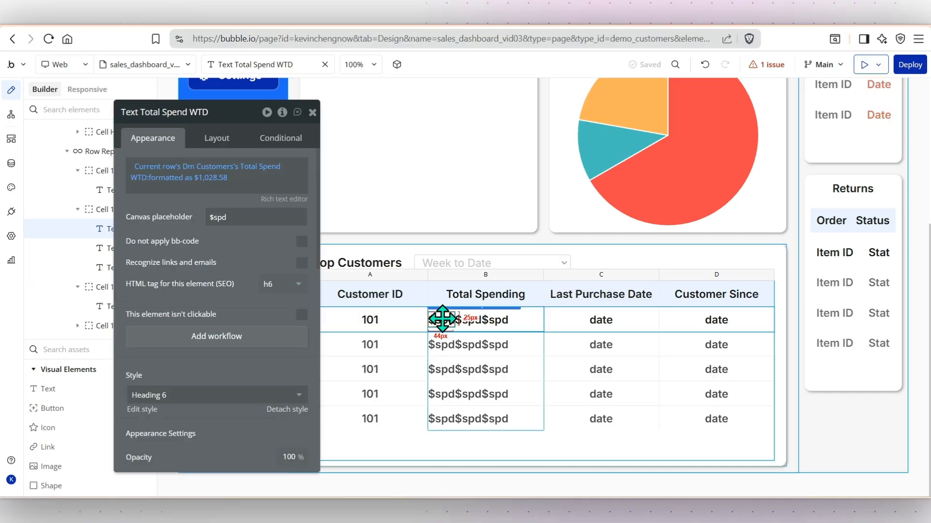
pyautogui.click(281, 138)
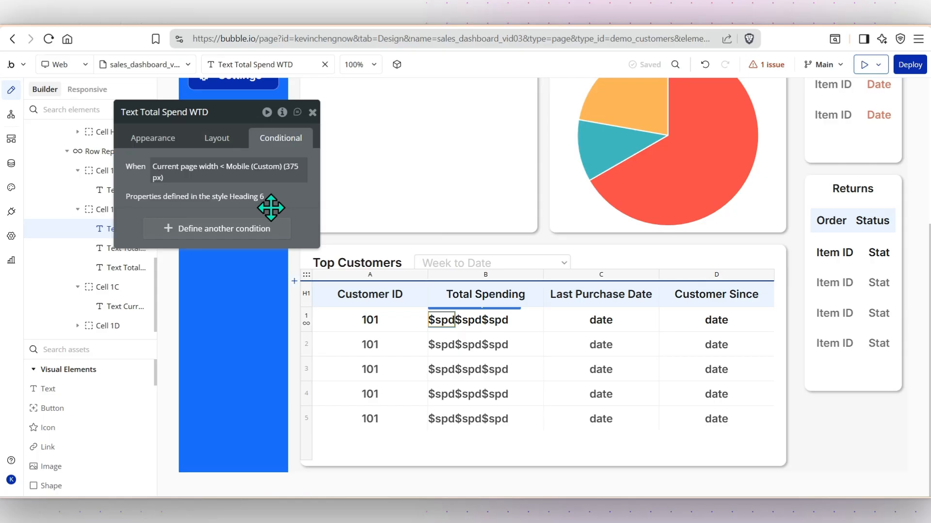
pyautogui.click(237, 232)
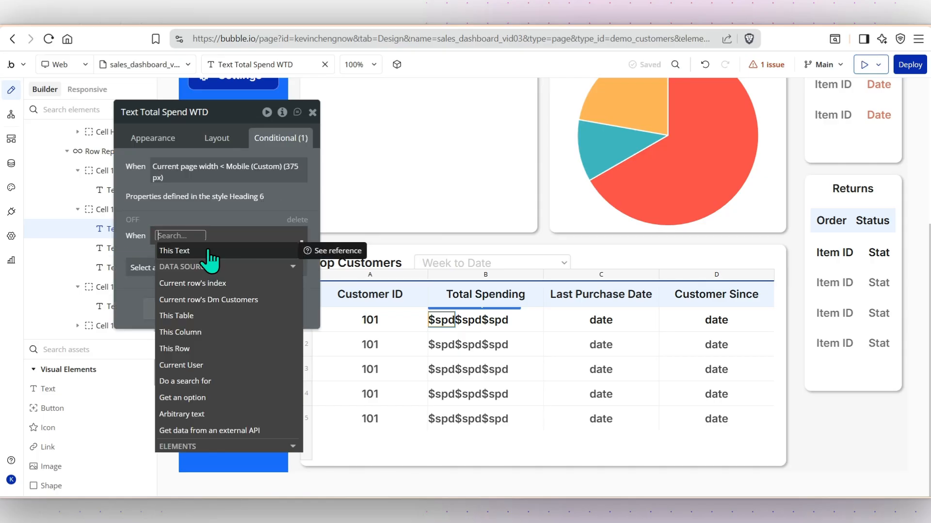
pyautogui.click(212, 316)
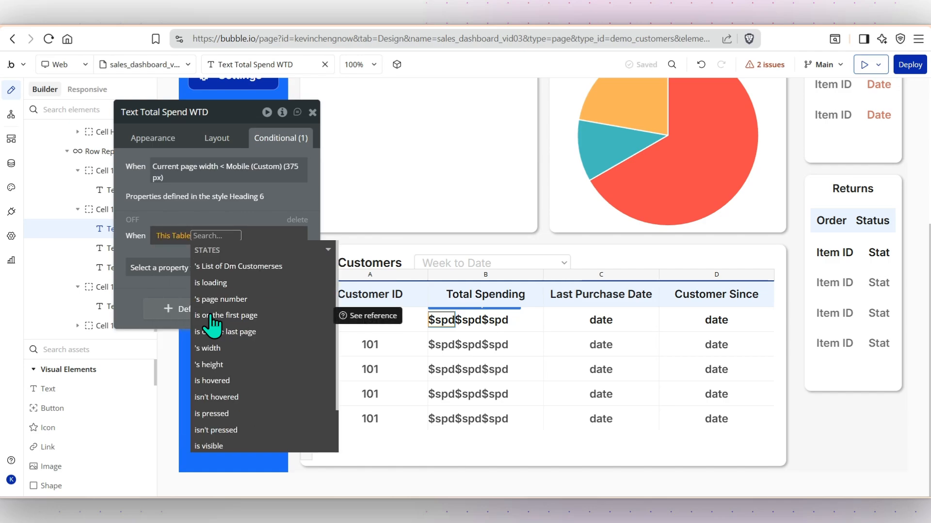
pyautogui.scroll(-2, 212, 325)
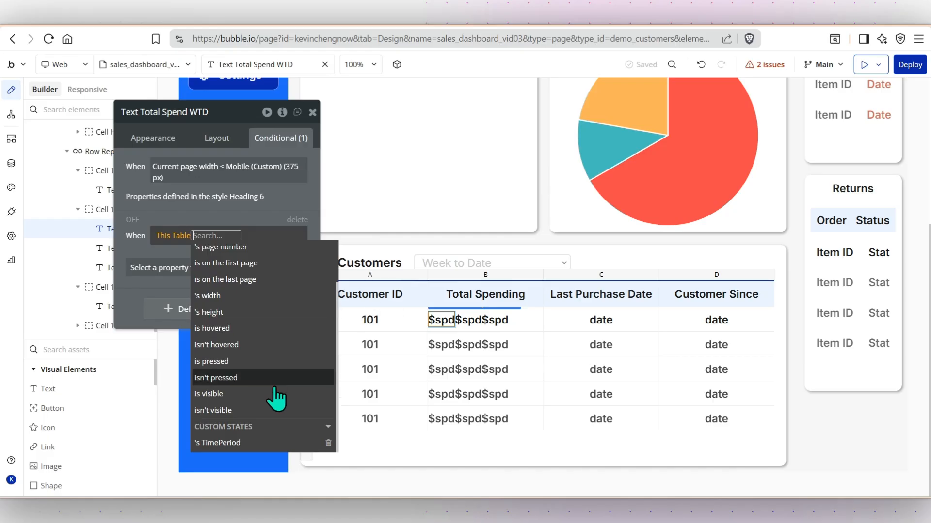
pyautogui.click(231, 443)
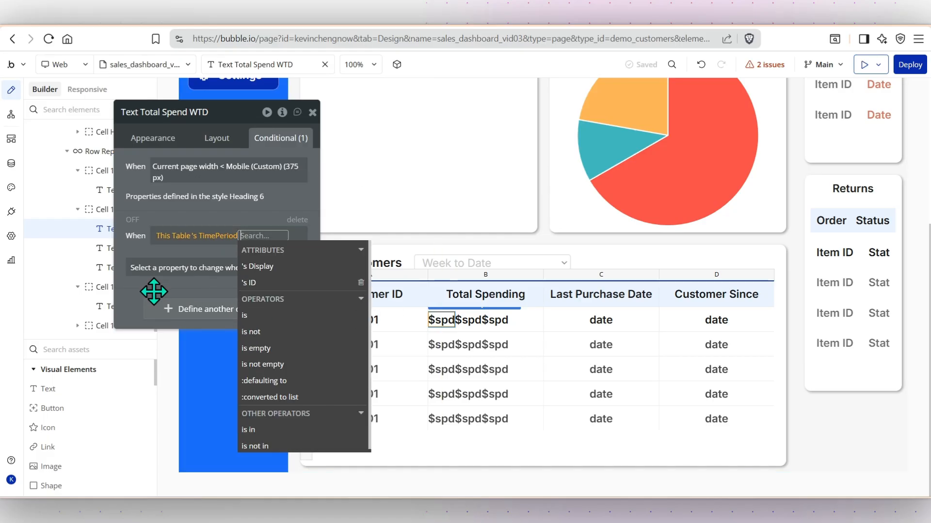
pyautogui.click(276, 317)
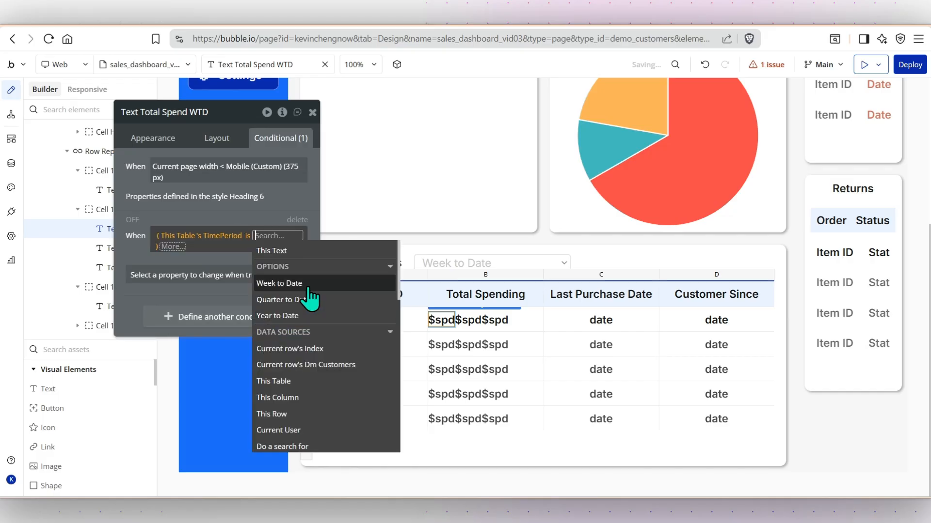
pyautogui.click(286, 321)
pyautogui.click(296, 269)
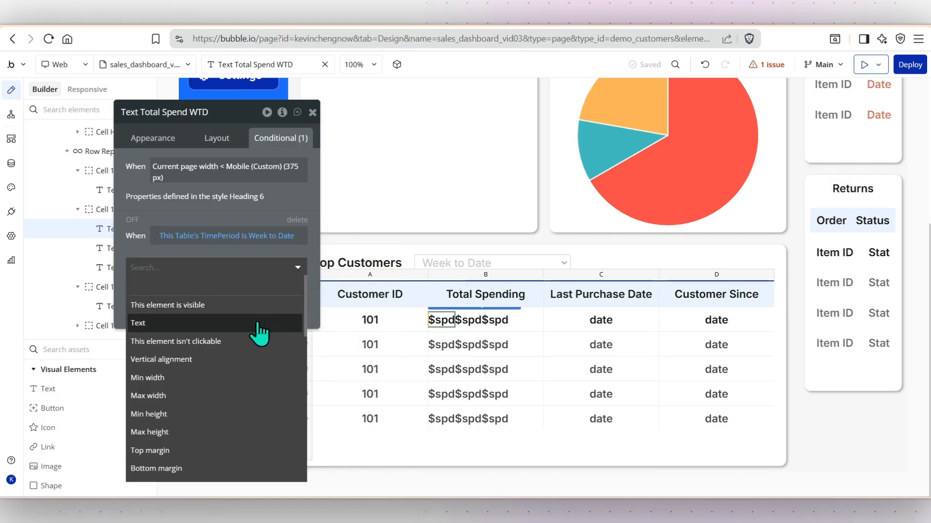
pyautogui.click(227, 305)
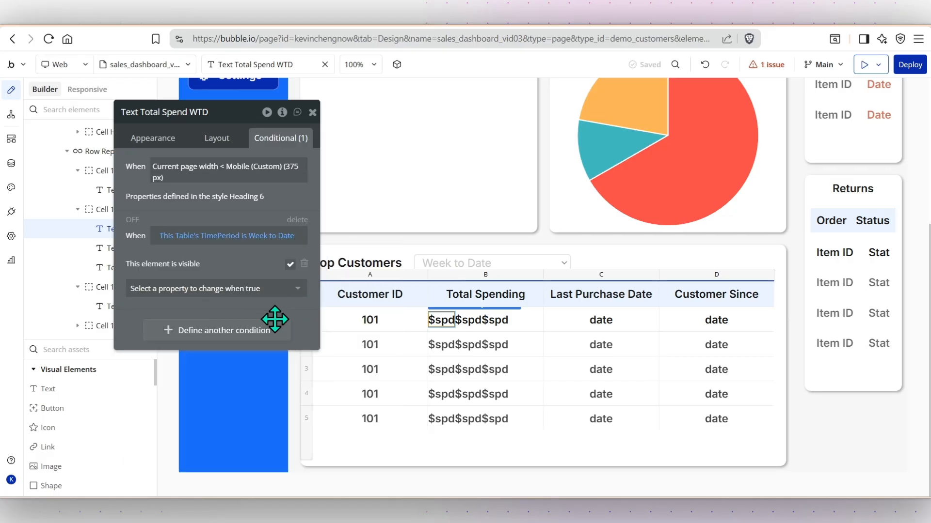
pyautogui.click(312, 112)
# Add a condition to Text Total Spend QTD making the element visible when This Table's TimePeriod is Quarter to Date
pyautogui.doubleClick(473, 320)
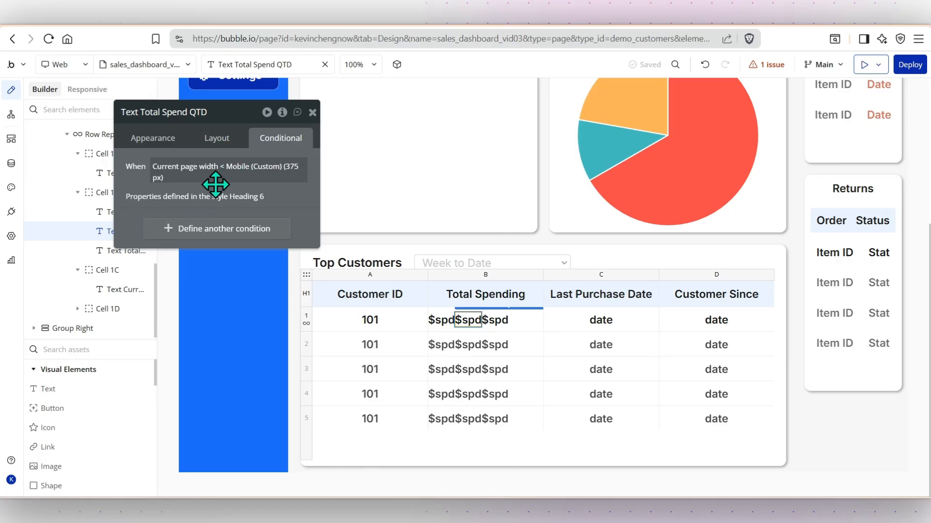
pyautogui.click(266, 228)
pyautogui.click(265, 235)
pyautogui.click(257, 315)
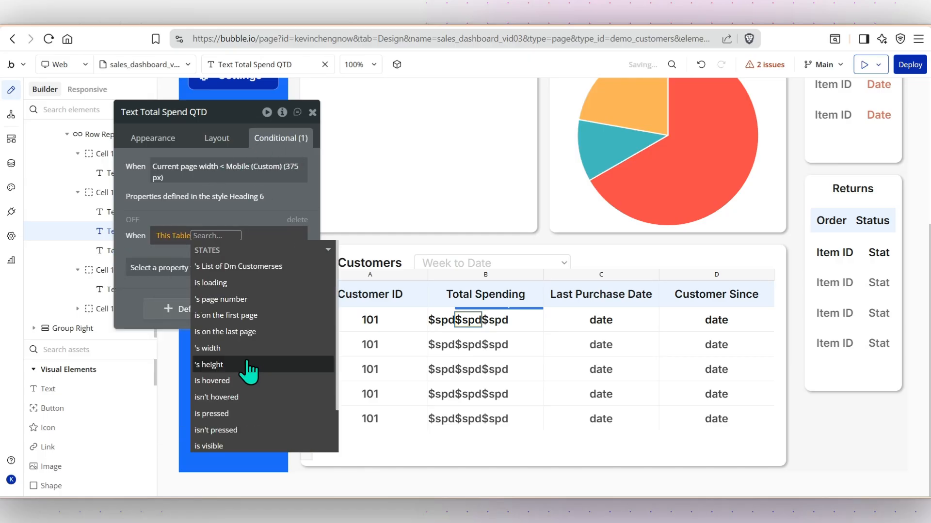
pyautogui.scroll(-1, 243, 430)
pyautogui.click(263, 434)
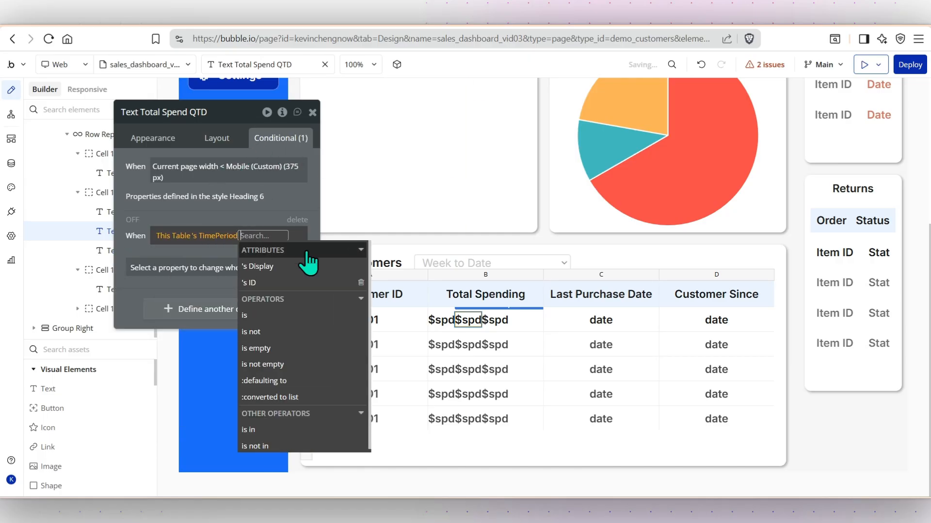
pyautogui.click(264, 312)
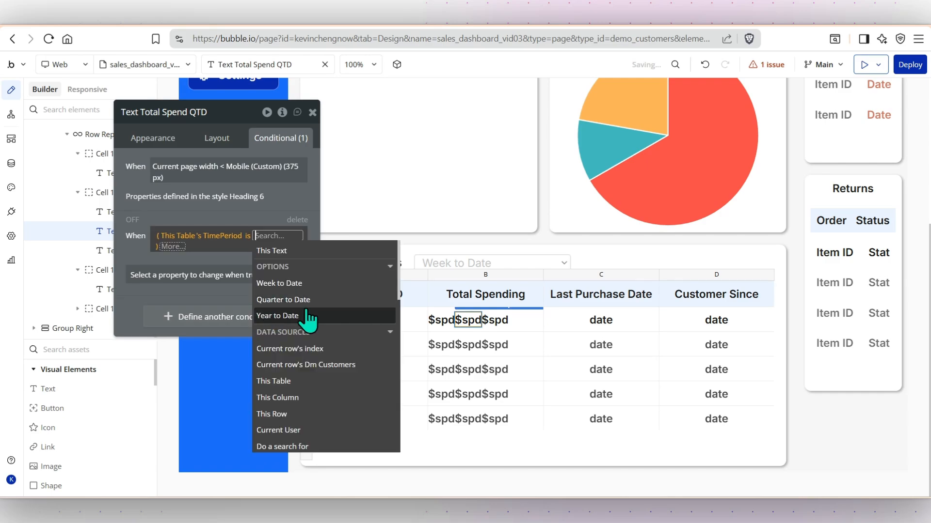
pyautogui.click(306, 301)
pyautogui.click(193, 276)
pyautogui.click(252, 313)
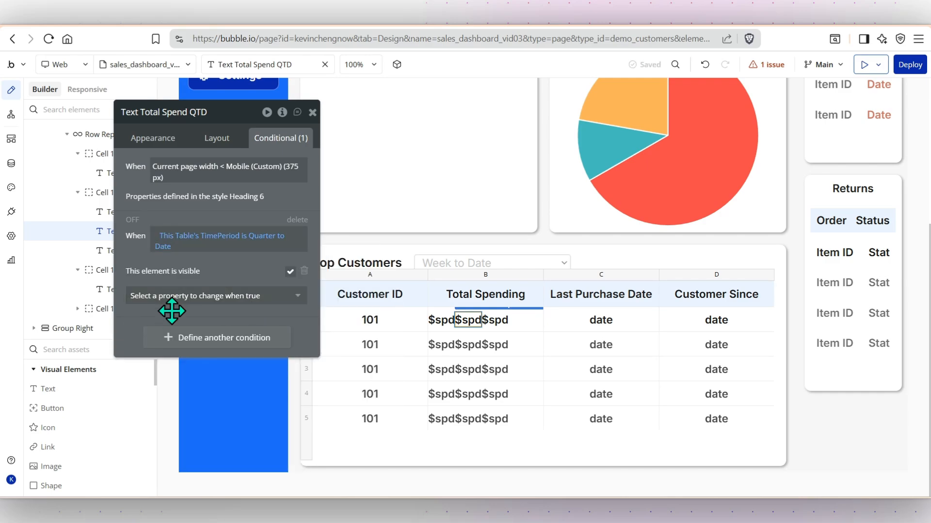
pyautogui.click(313, 112)
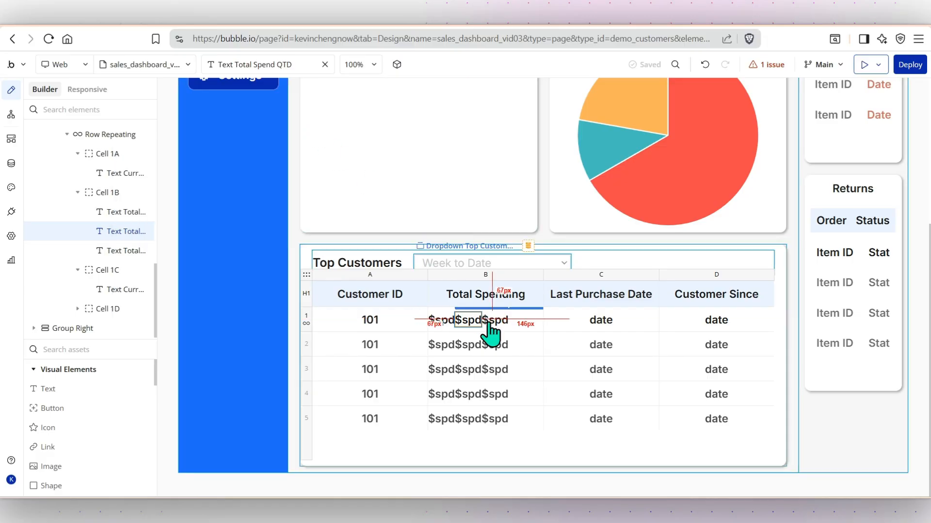
# Rename the QTD copy "Text Total Spend YTD" and add a condition making it visible when This Table's TimePeriod is Year to Date
pyautogui.doubleClick(494, 321)
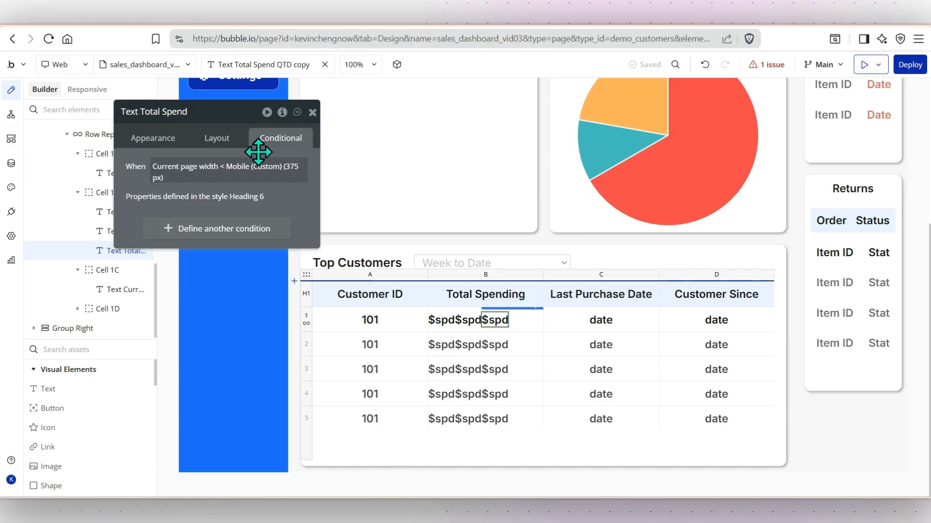
pyautogui.click(167, 229)
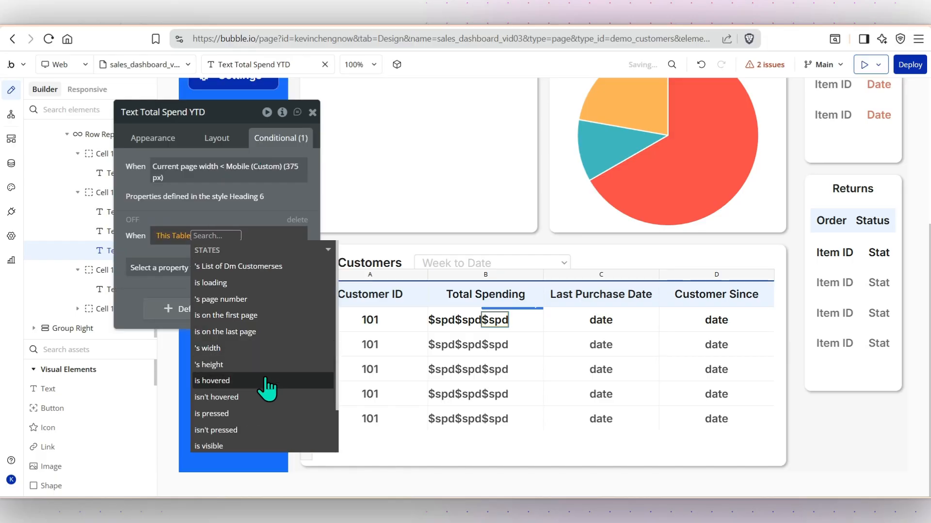
pyautogui.scroll(-2, 266, 388)
pyautogui.click(221, 443)
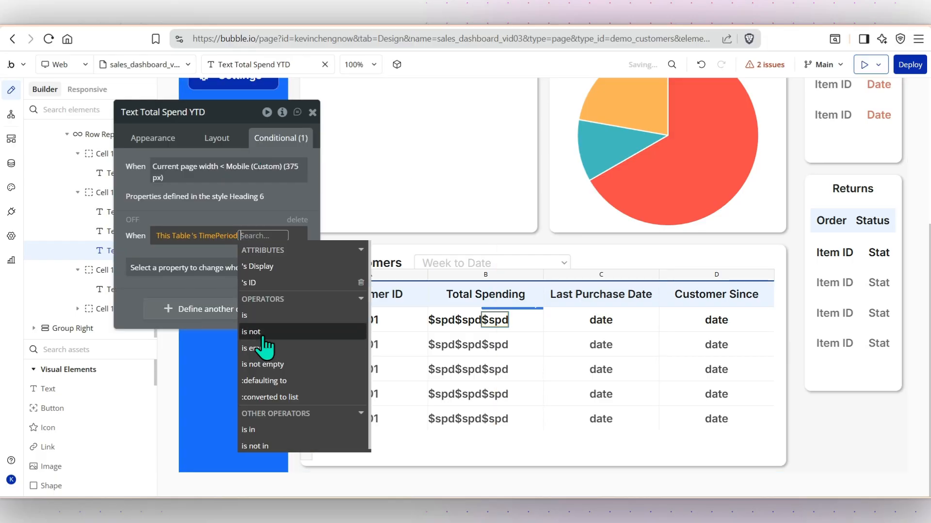
pyautogui.click(267, 318)
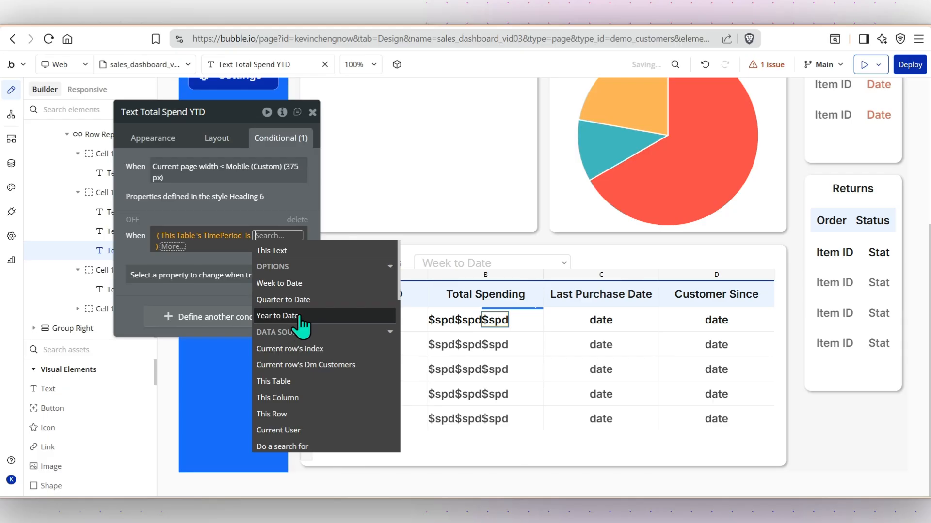
pyautogui.click(294, 317)
pyautogui.click(150, 275)
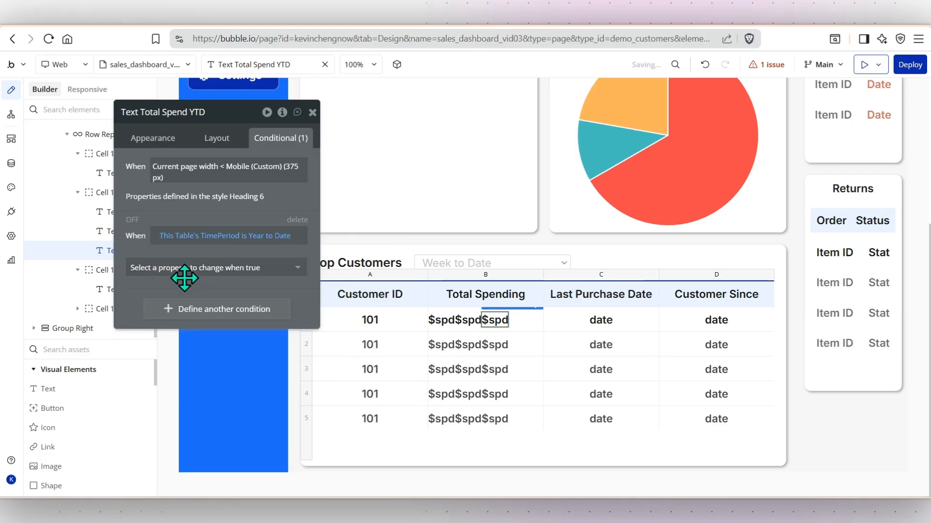
pyautogui.click(283, 282)
pyautogui.click(206, 305)
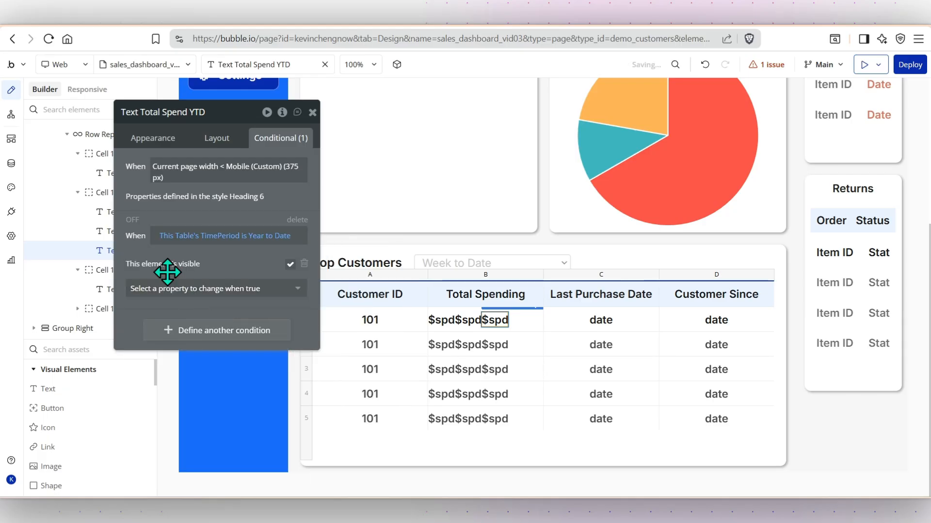
pyautogui.click(313, 113)
# Change the date format of the Last Purchase Date text in Cell 1C to the abbreviated-month style "Dec 2, 2025"
pyautogui.click(600, 320)
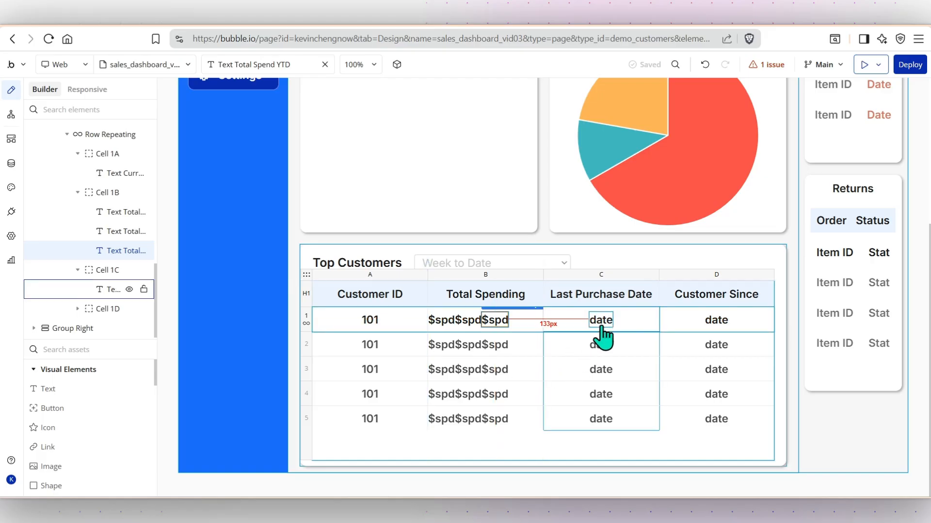
pyautogui.doubleClick(600, 320)
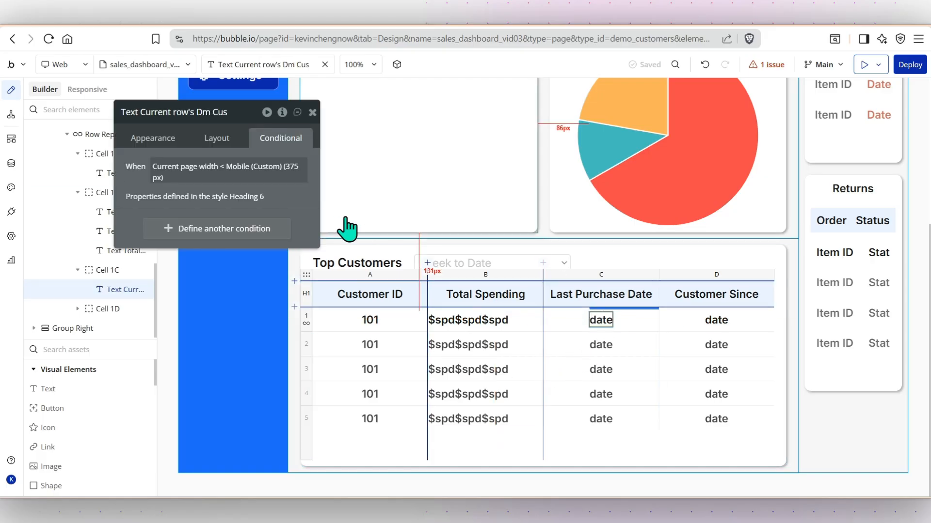
pyautogui.click(217, 142)
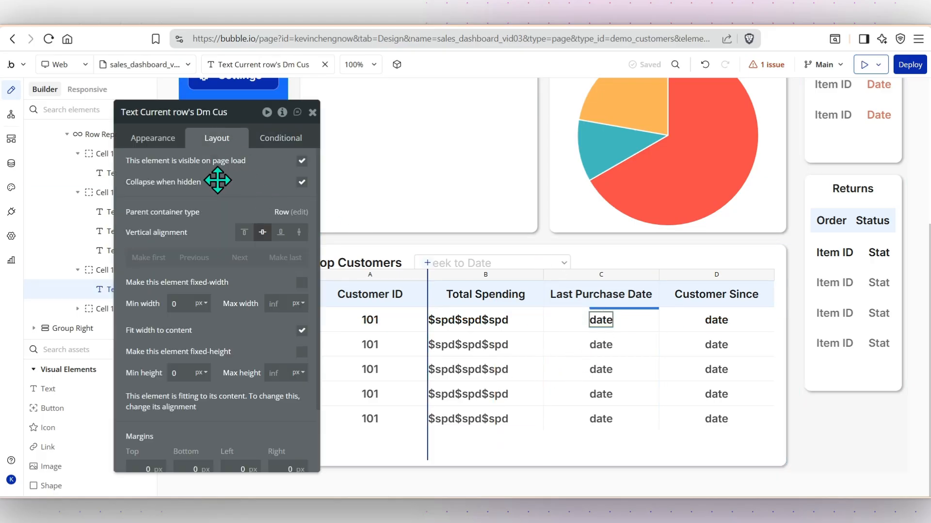
pyautogui.click(153, 141)
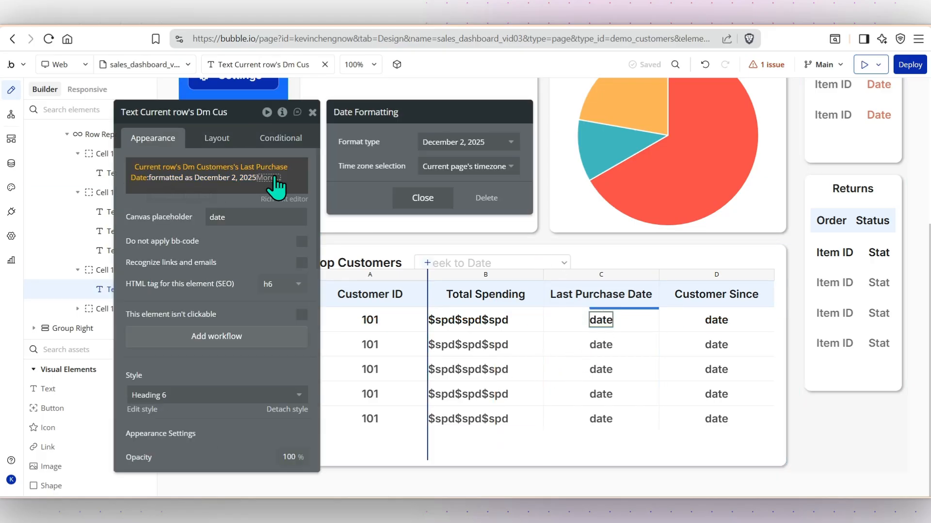
pyautogui.click(506, 142)
pyautogui.click(485, 216)
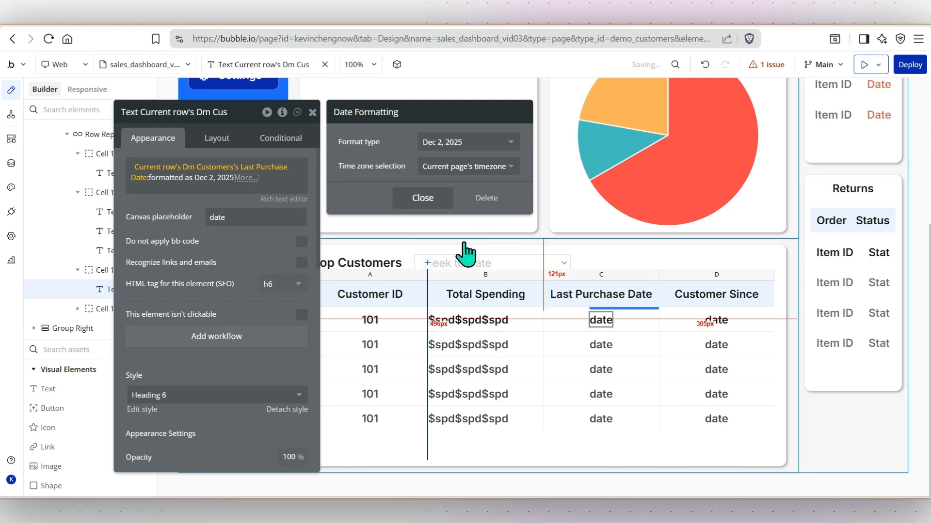
pyautogui.click(415, 197)
pyautogui.click(136, 208)
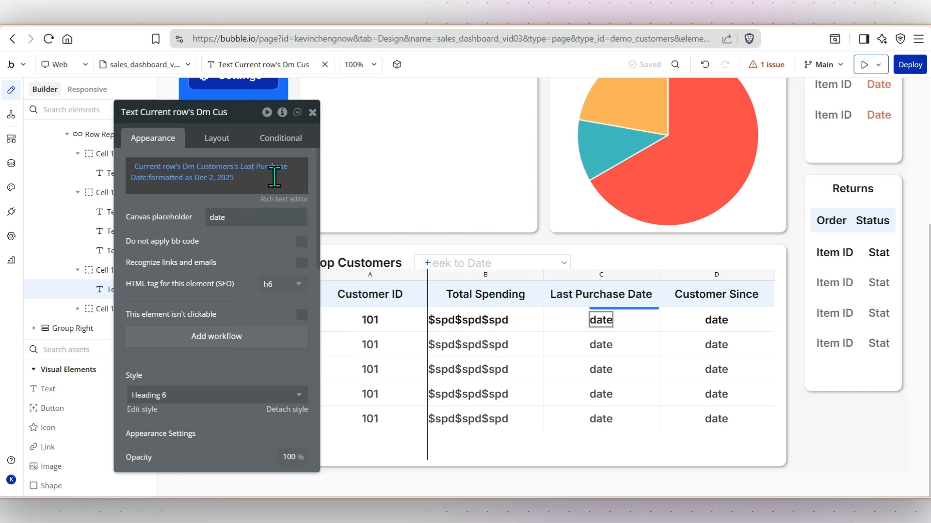
pyautogui.click(312, 113)
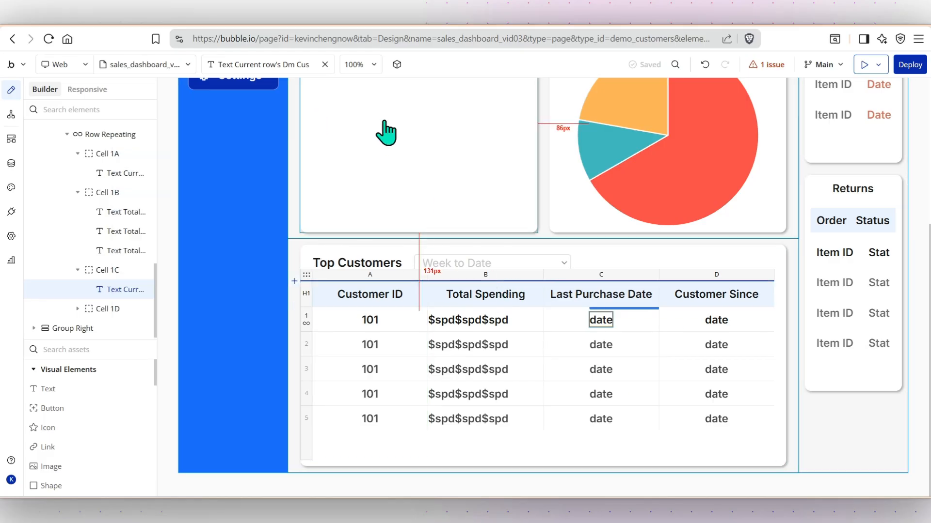
# Switch to the live preview page, refresh it and examine the Top Customers table's spending values and purchase dates
pyautogui.click(497, 24)
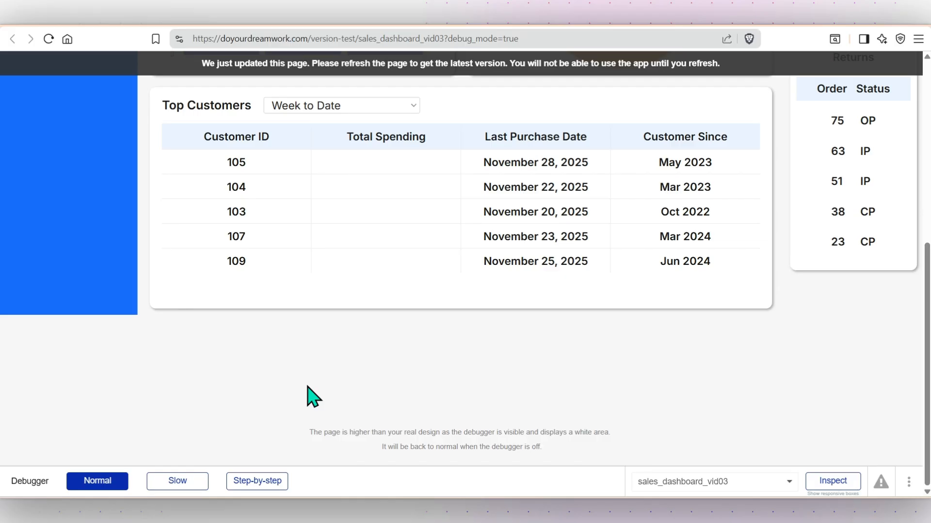
pyautogui.scroll(-6, 313, 397)
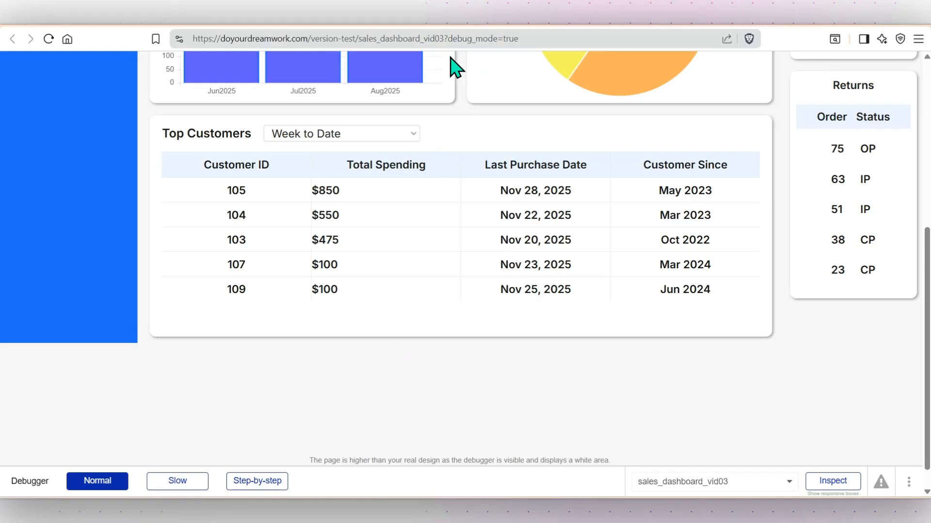
# Return to the Bubble editor and set Cell 1B's container alignment to centered
pyautogui.click(427, 24)
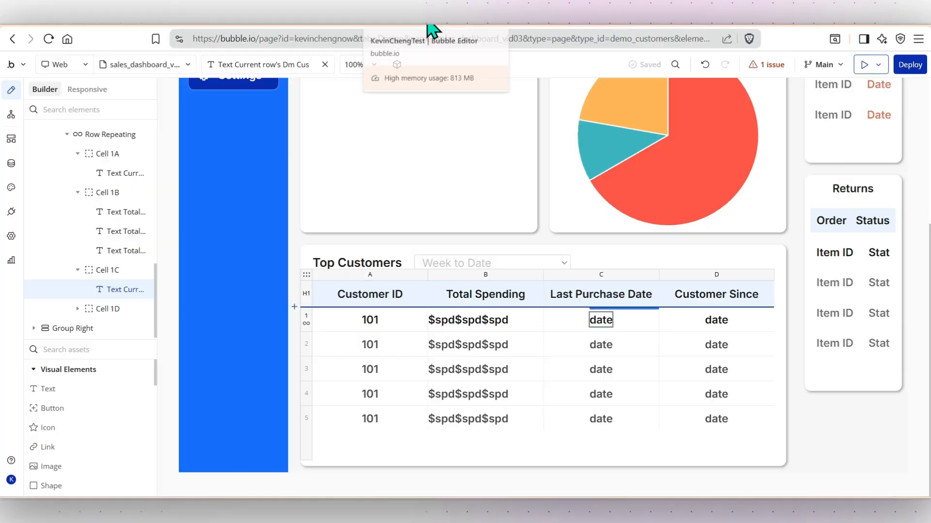
pyautogui.doubleClick(442, 321)
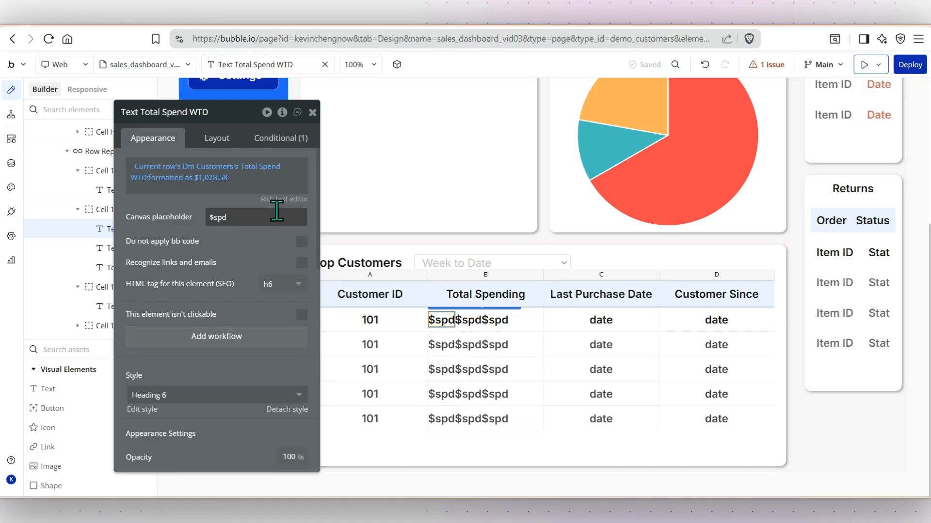
pyautogui.click(532, 328)
pyautogui.click(218, 141)
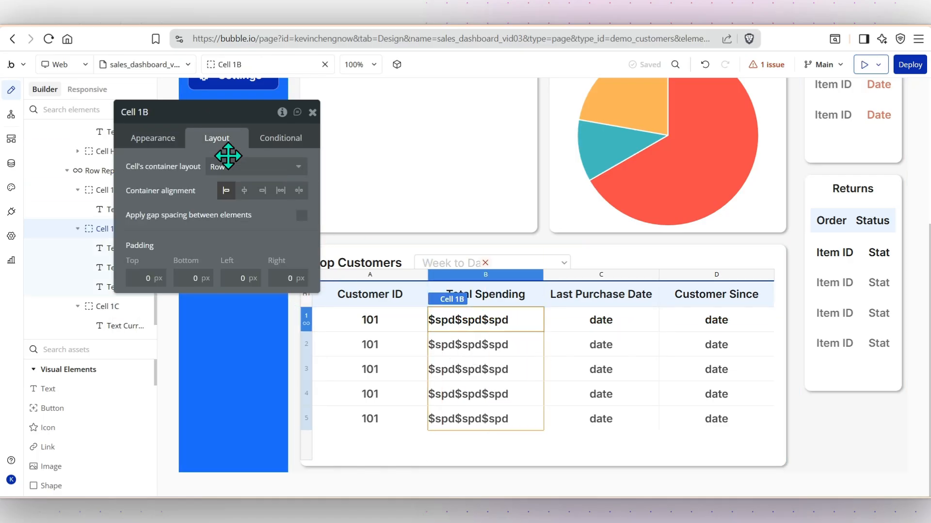
pyautogui.click(244, 191)
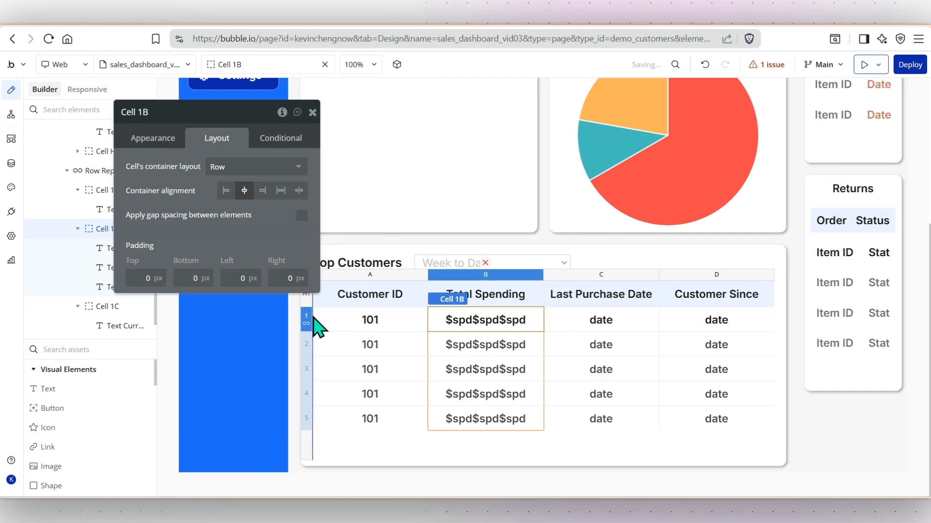
# Switch to the live preview page, refresh it and test the Top Customers dropdown with Quarter to Date, Year to Date and Week to Date
pyautogui.click(489, 19)
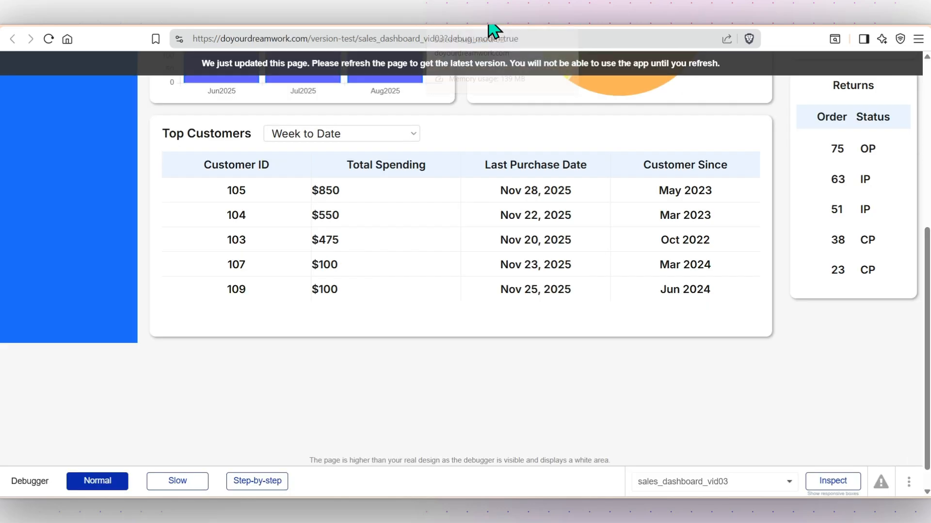
pyautogui.click(50, 39)
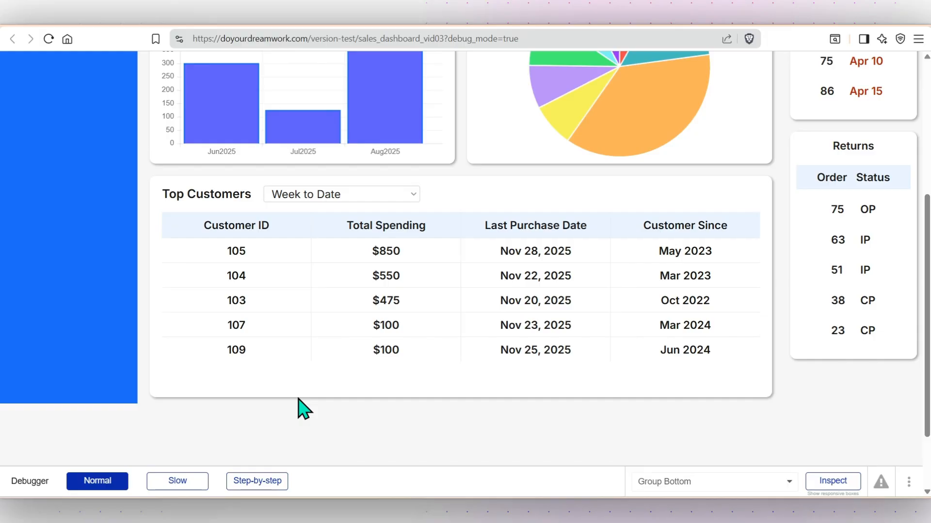
pyautogui.click(416, 195)
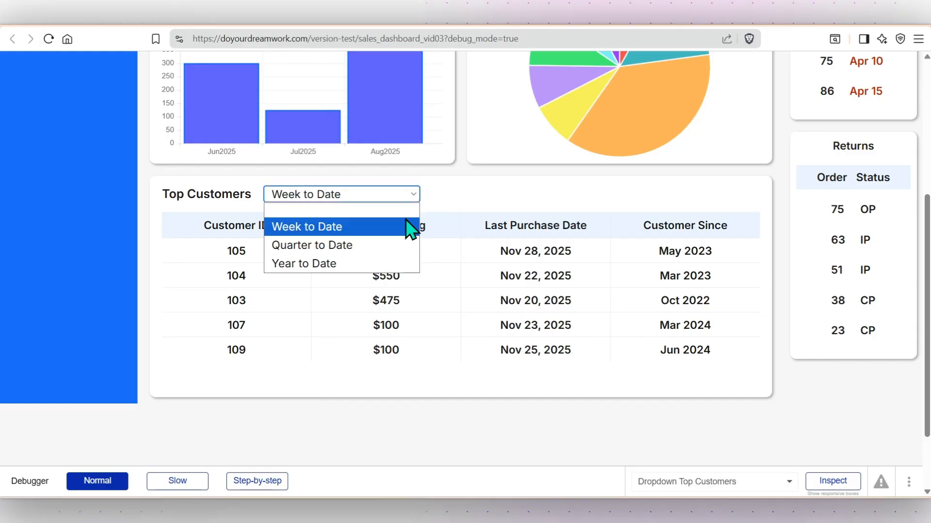
pyautogui.click(405, 245)
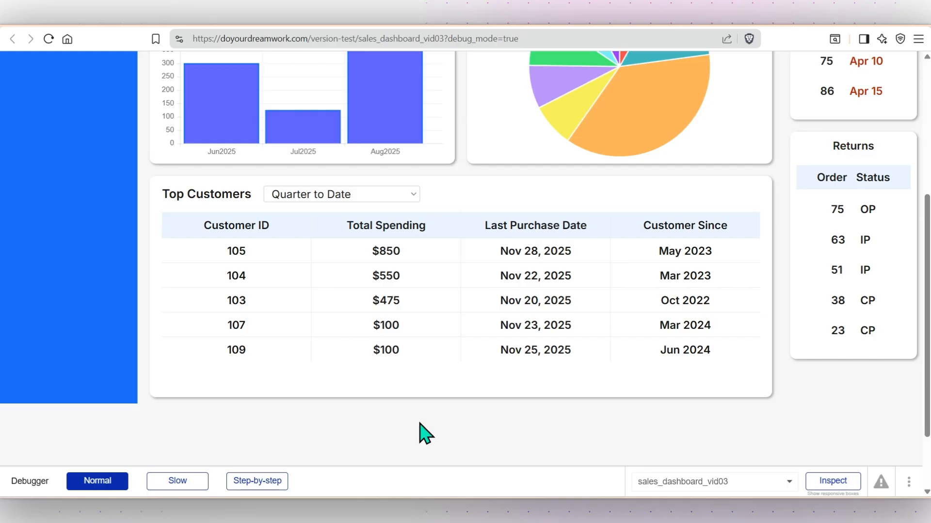
pyautogui.click(395, 199)
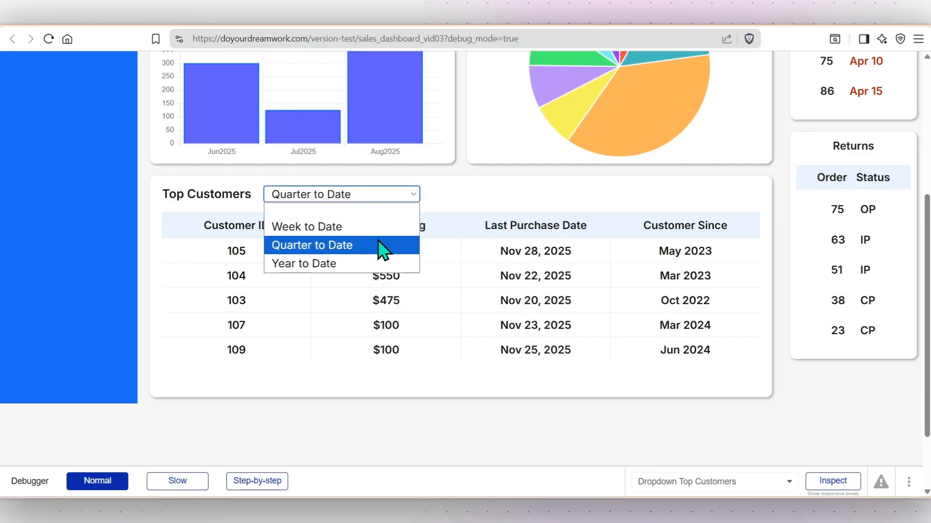
pyautogui.click(390, 264)
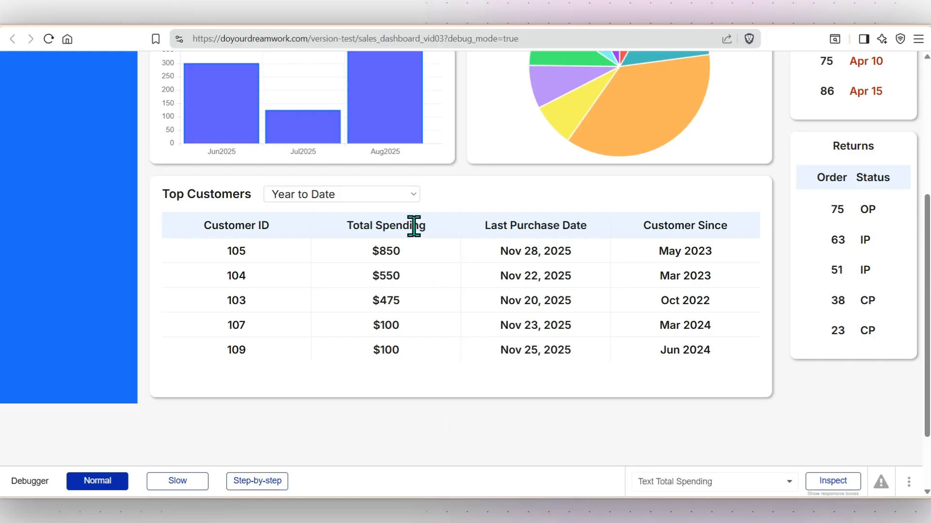
pyautogui.click(412, 196)
pyautogui.click(398, 226)
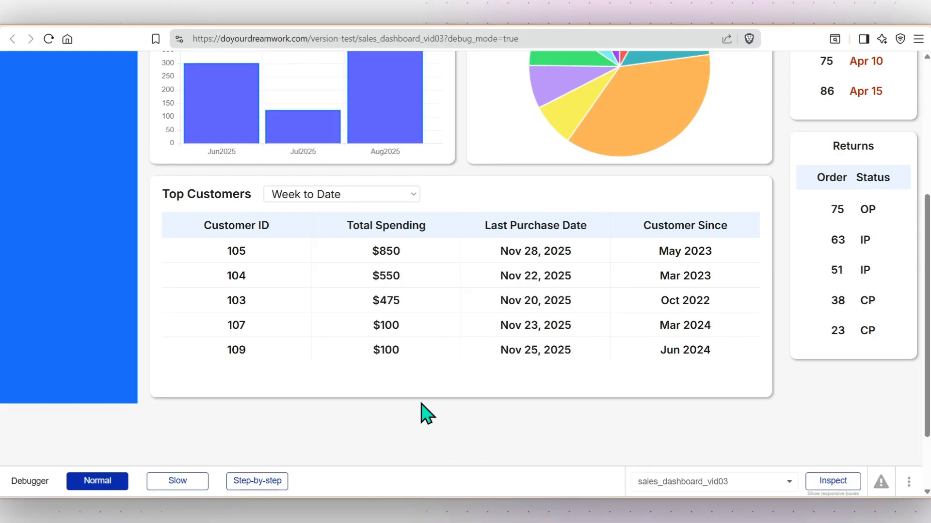
pyautogui.click(411, 198)
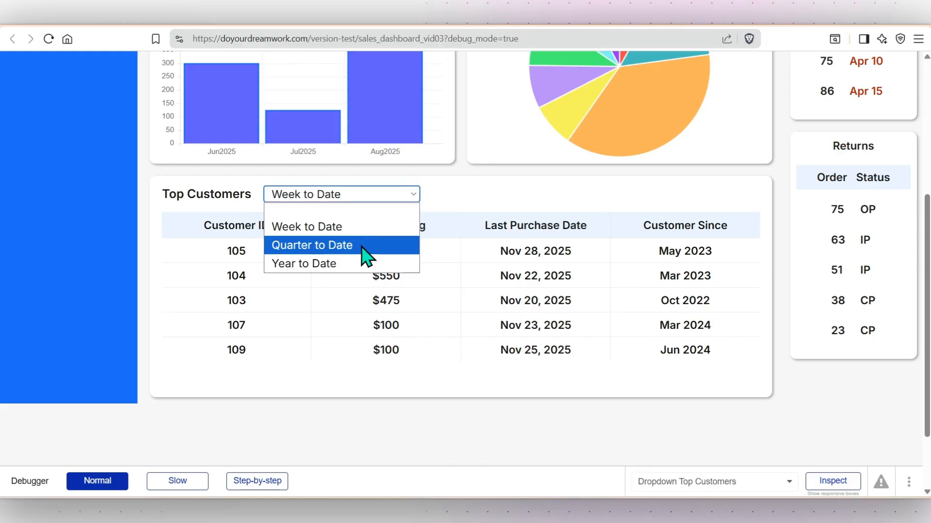
pyautogui.click(405, 427)
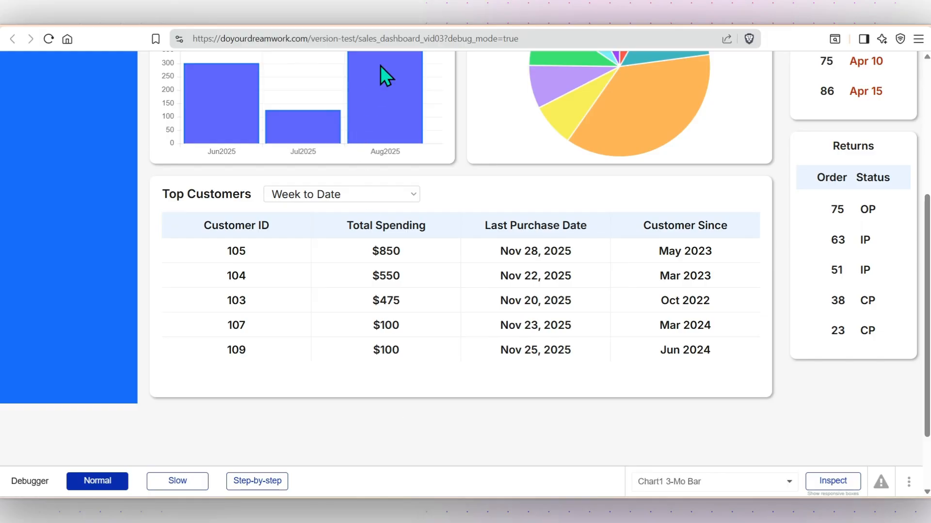
# Return to the Bubble editor and create a workflow with the event "An input's value is changed" for Dropdown Top Customers
pyautogui.click(431, 25)
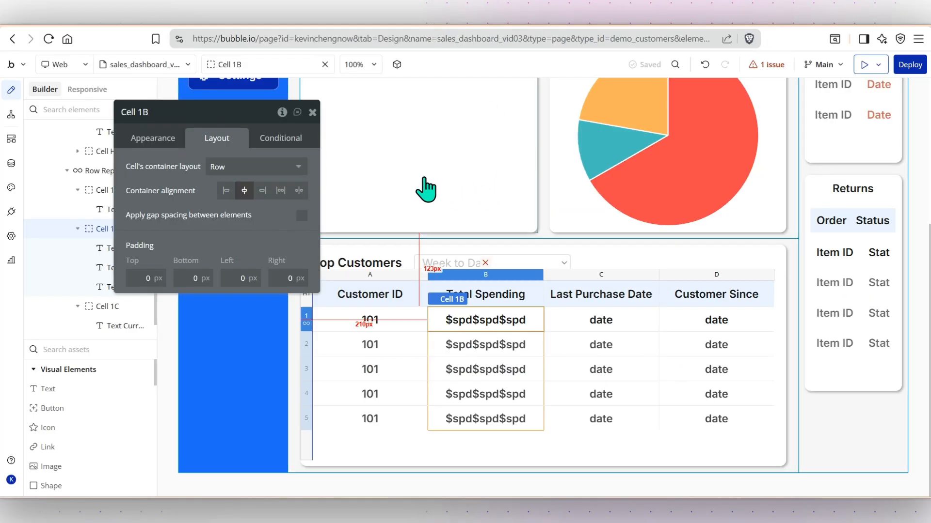
pyautogui.click(313, 112)
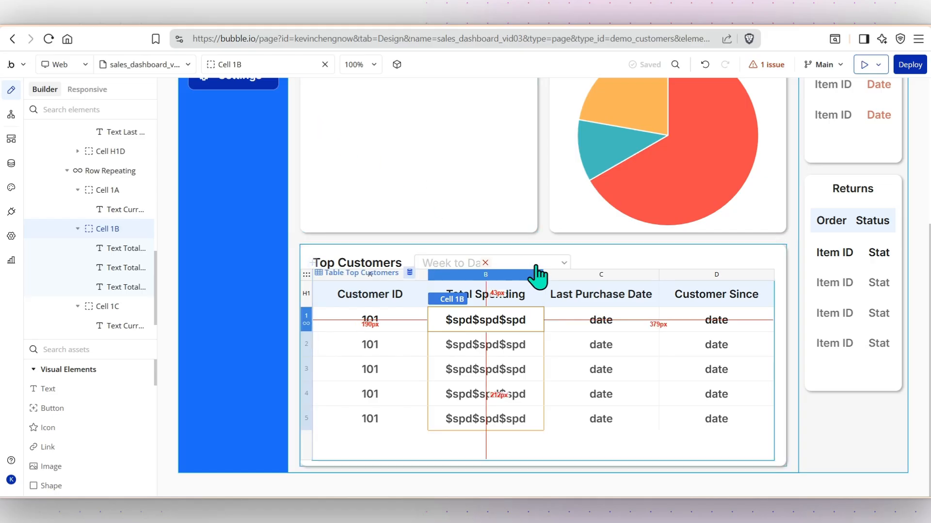
pyautogui.click(548, 274)
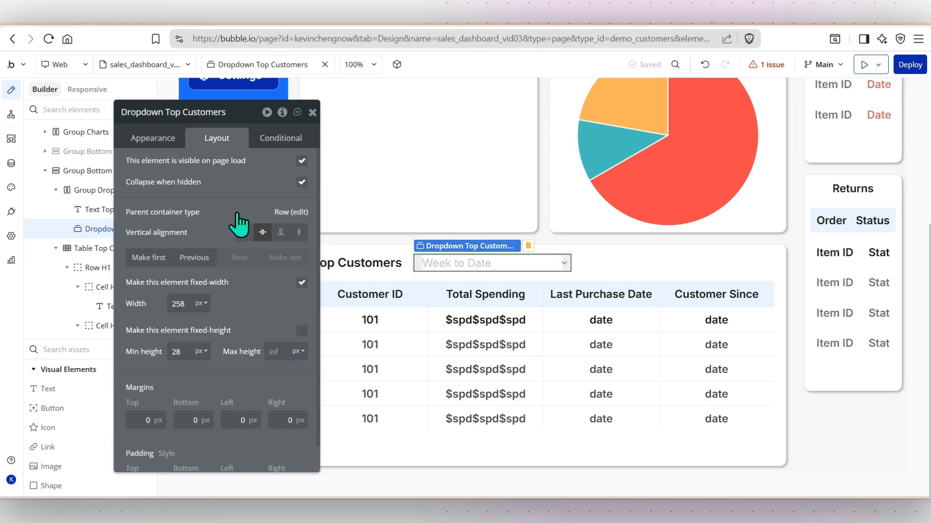
pyautogui.click(12, 116)
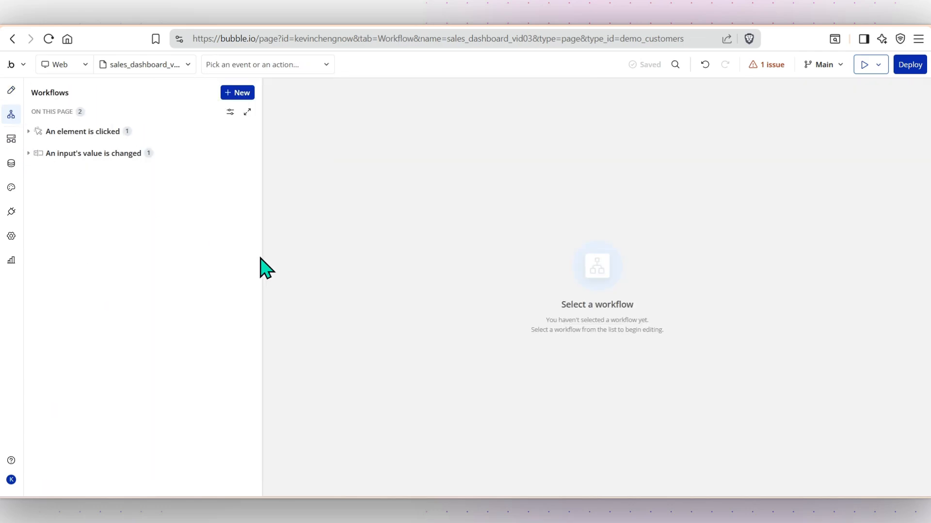
pyautogui.click(243, 94)
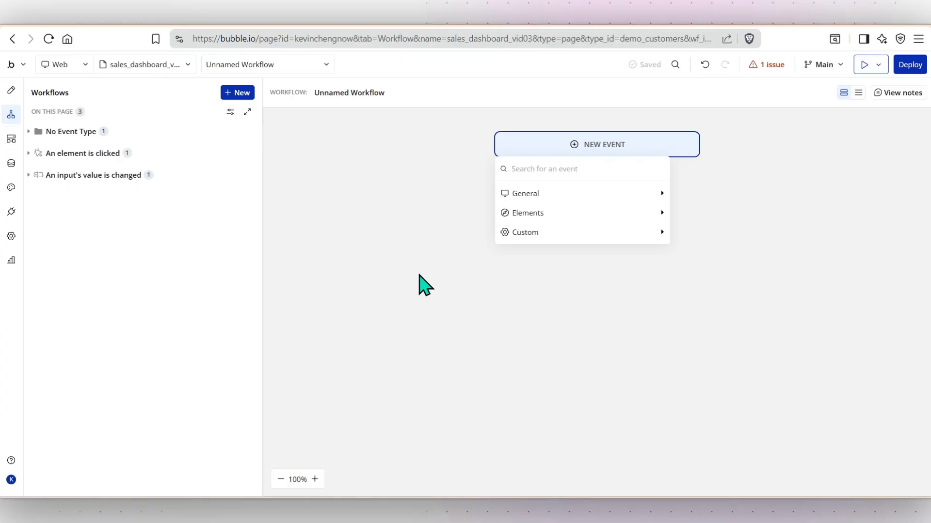
pyautogui.moveTo(588, 207)
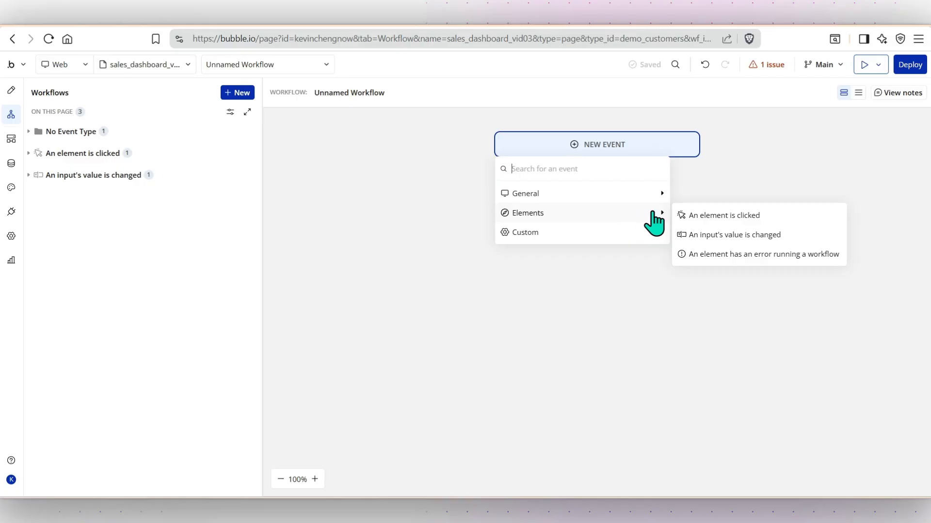
pyautogui.moveTo(710, 237)
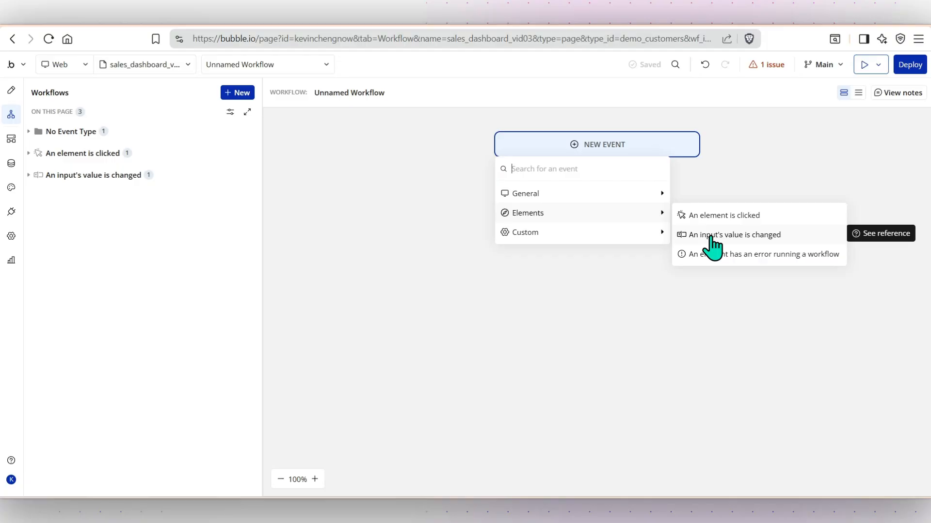
pyautogui.click(710, 236)
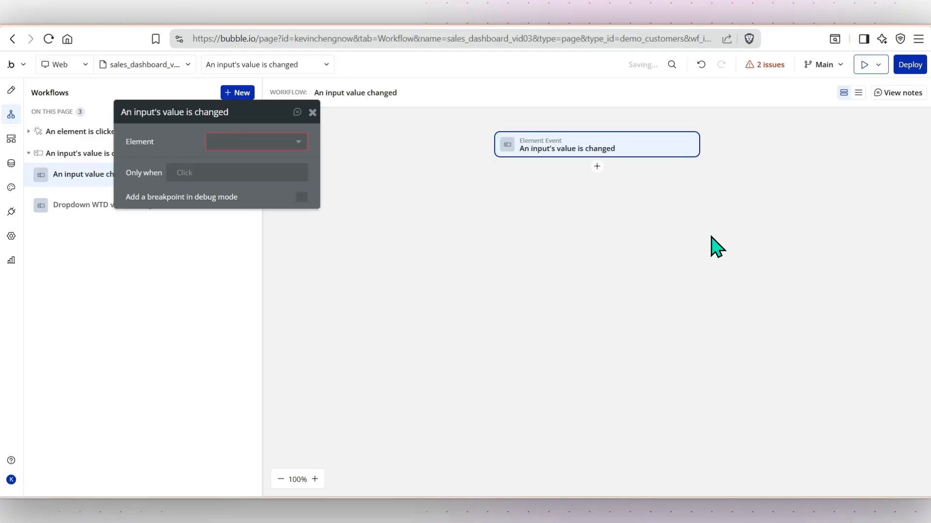
pyautogui.click(283, 145)
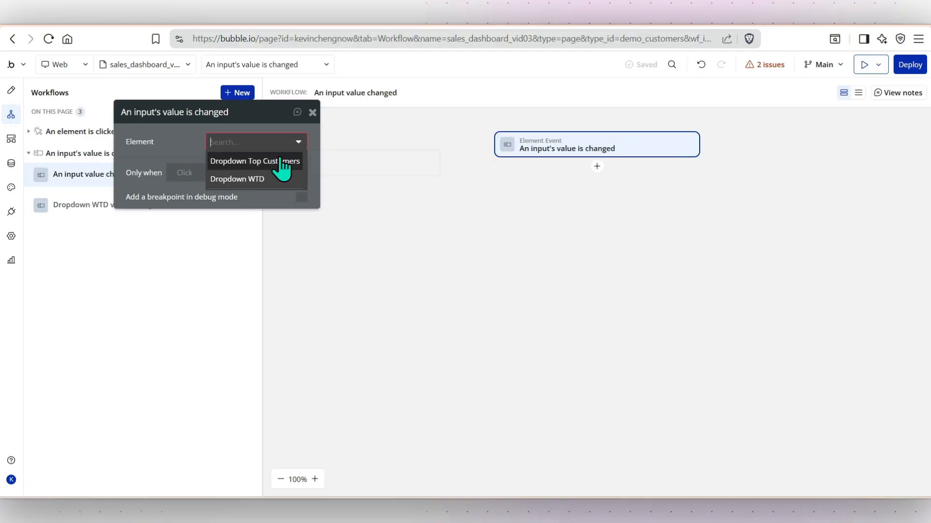
pyautogui.click(271, 163)
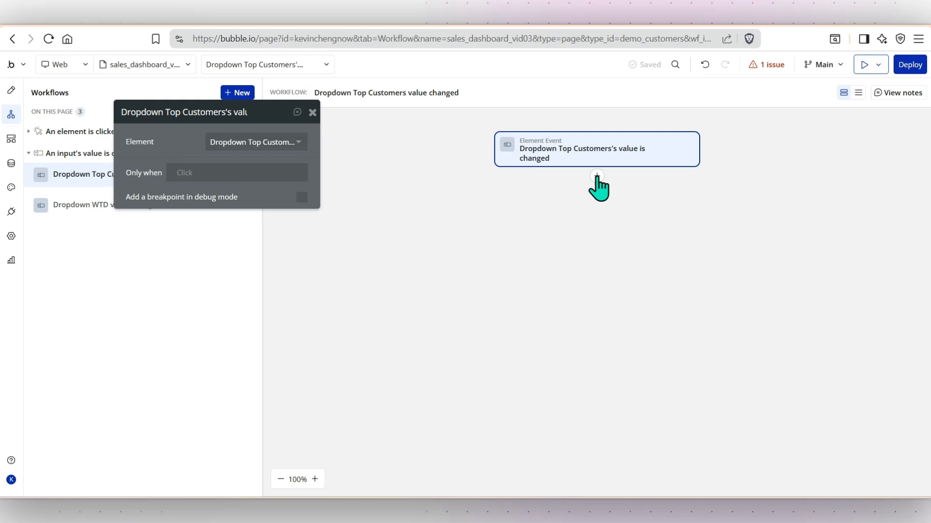
# Add a "Set state of an element" action to the Dropdown Top Customers workflow, targeting the Table Top Customers element
pyautogui.click(596, 176)
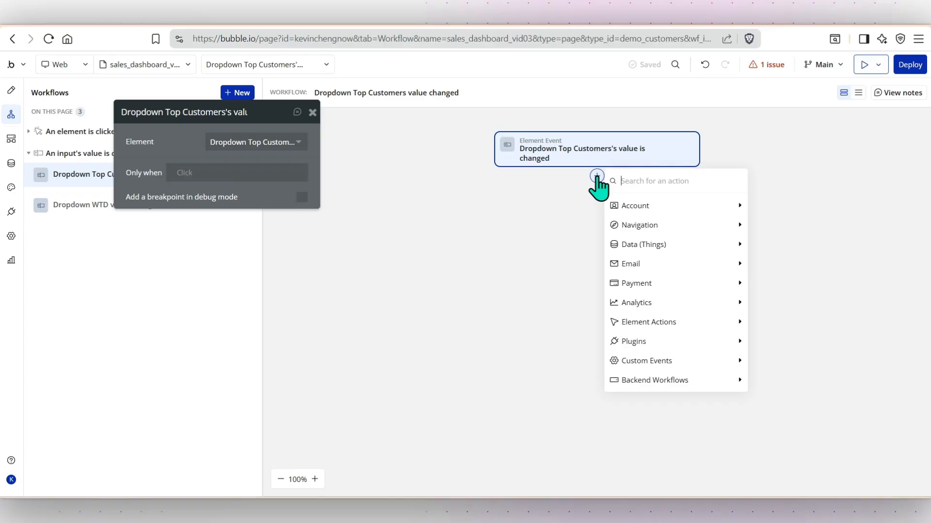
pyautogui.moveTo(678, 326)
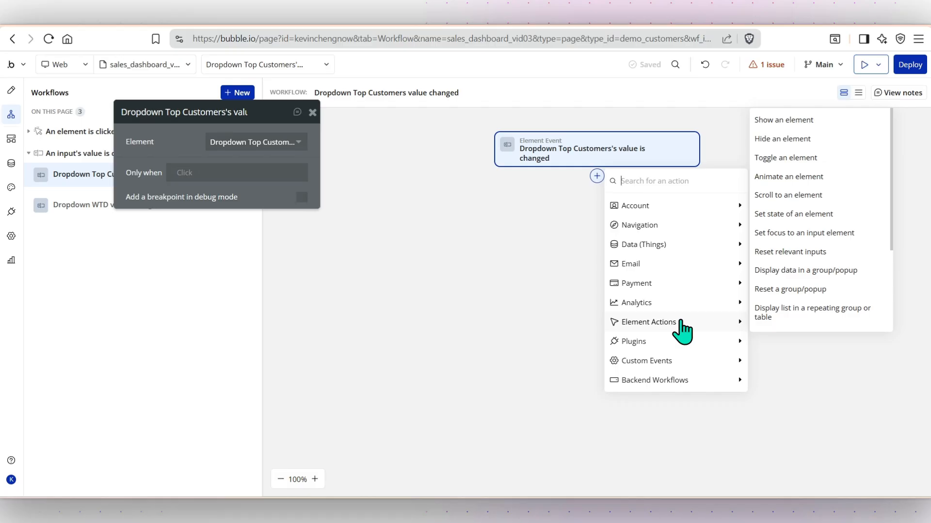
pyautogui.click(794, 220)
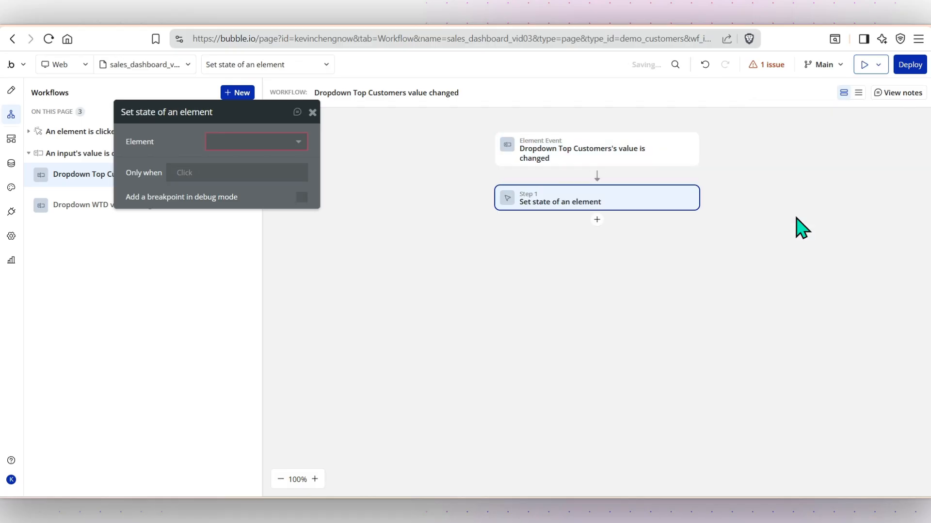
pyautogui.click(298, 143)
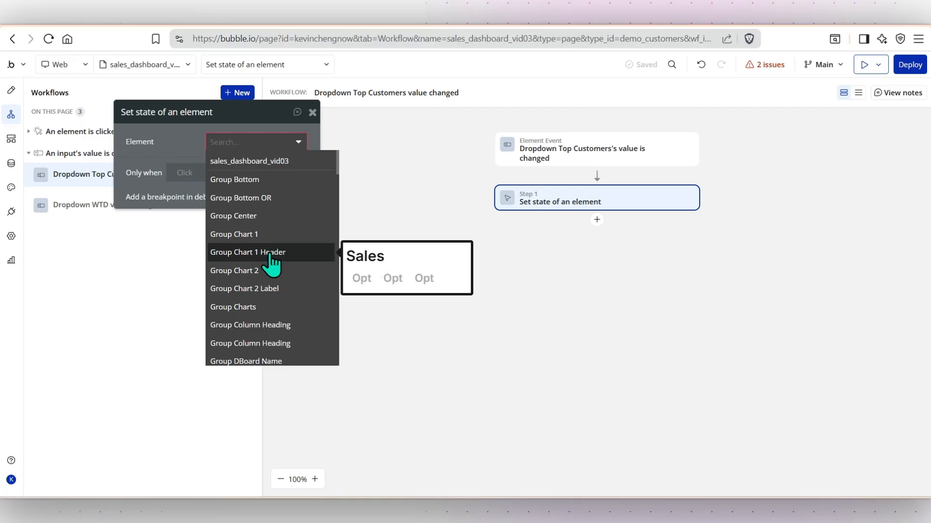
pyautogui.write('tab')
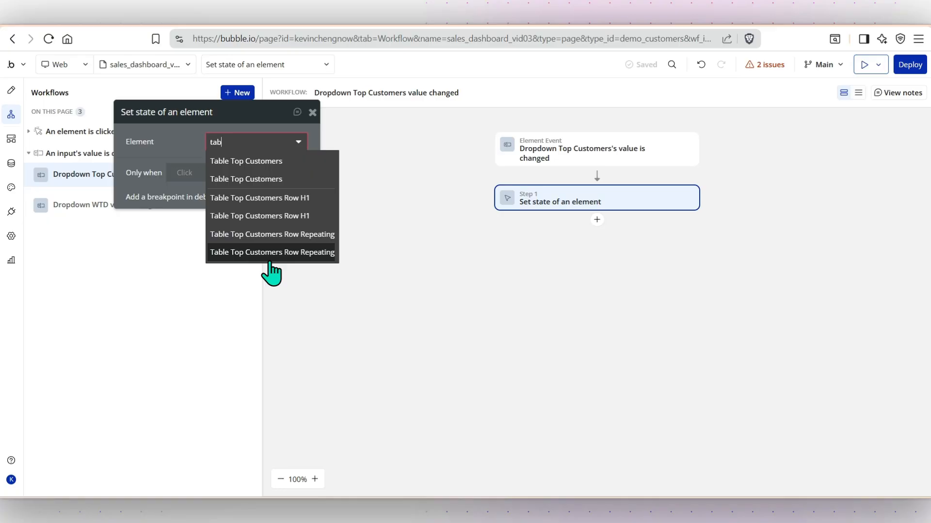
pyautogui.click(269, 162)
# Set the action's custom state to TimePeriod with the value This Dropdown's value, and close its properties
pyautogui.click(281, 167)
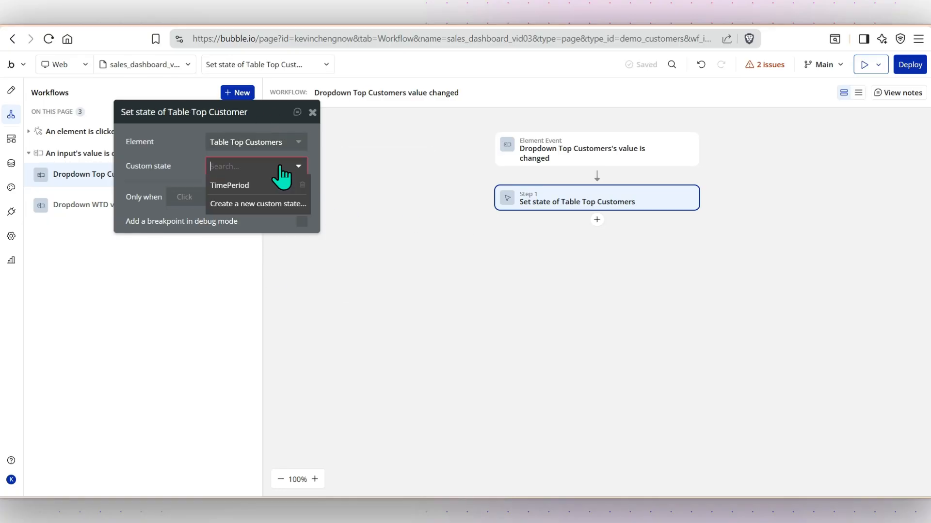
pyautogui.click(247, 186)
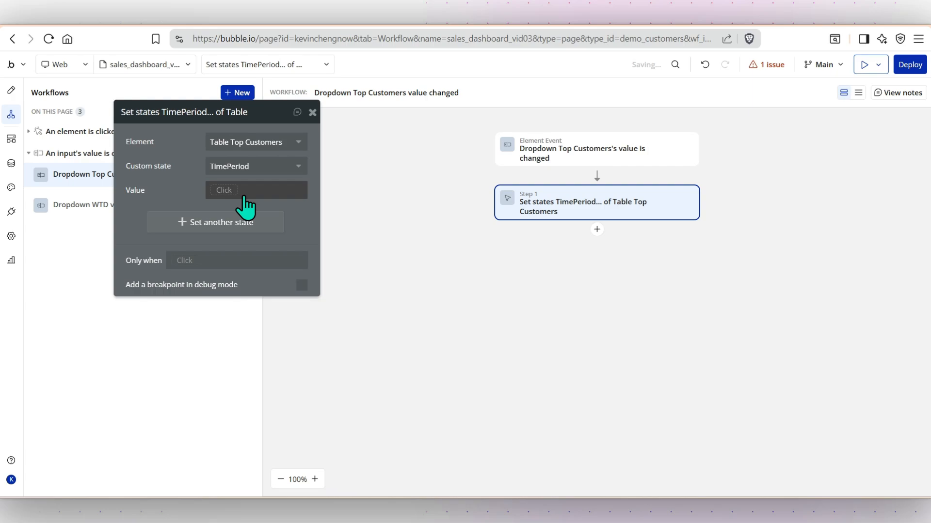
pyautogui.click(218, 191)
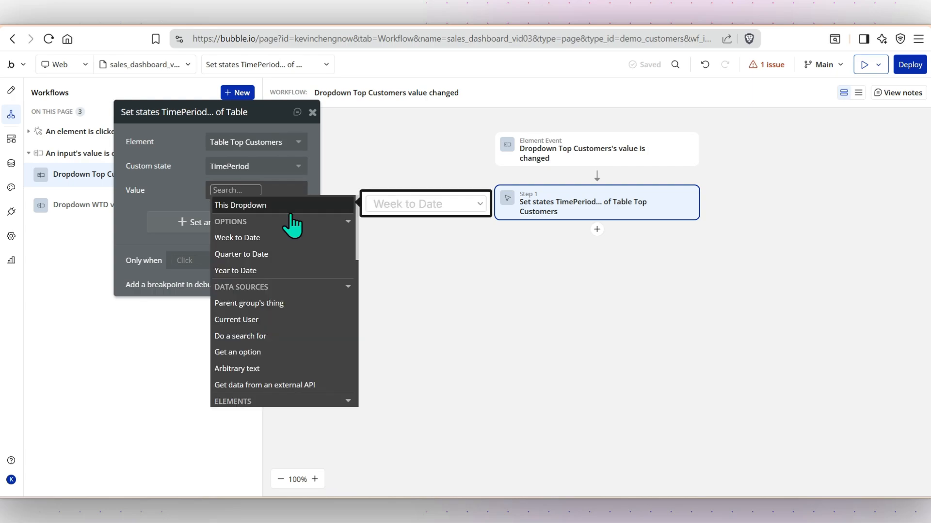
pyautogui.click(262, 206)
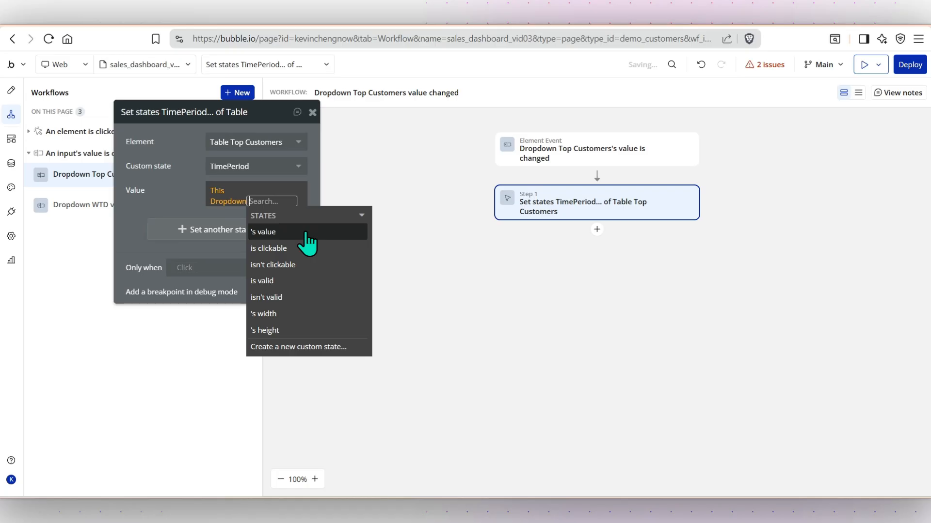
pyautogui.click(306, 234)
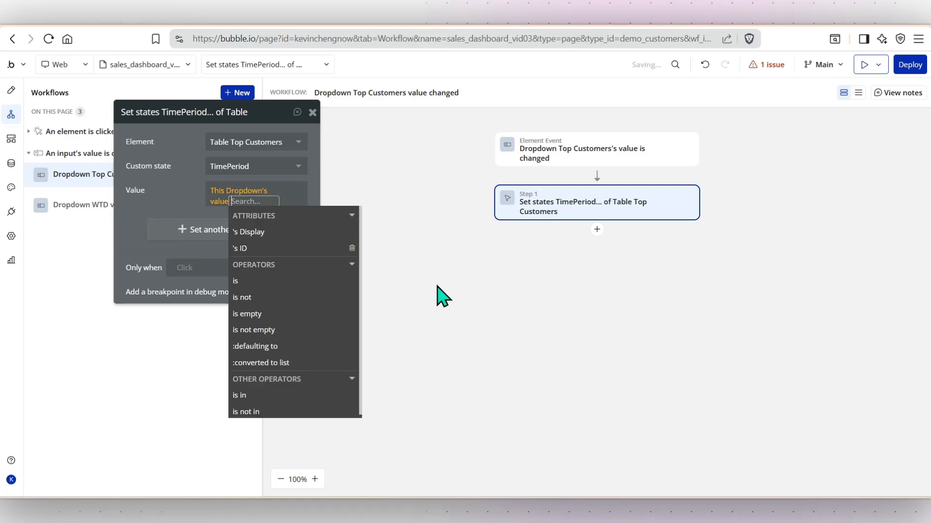
pyautogui.click(136, 208)
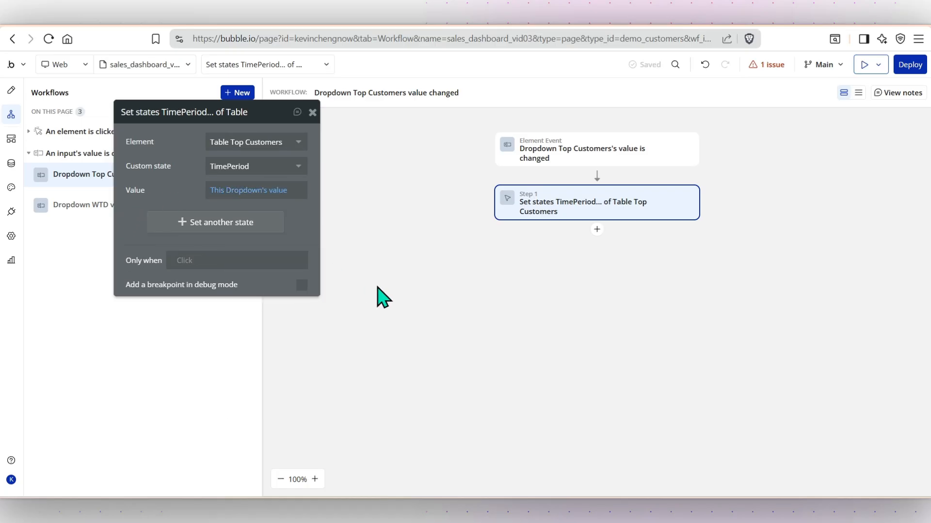
pyautogui.click(312, 113)
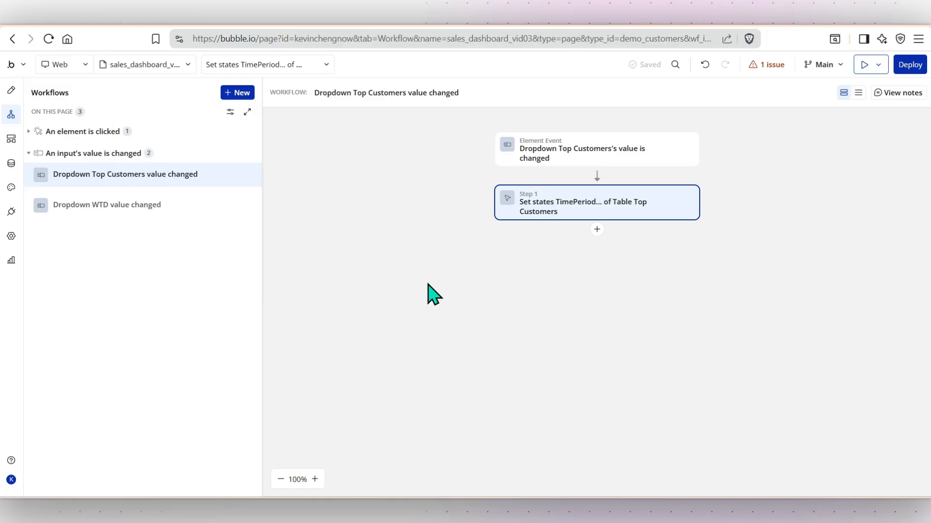
# Switch to the live preview page, refresh it and test the Top Customers dropdown with Quarter to Date followed by Year to Date
pyautogui.click(501, 19)
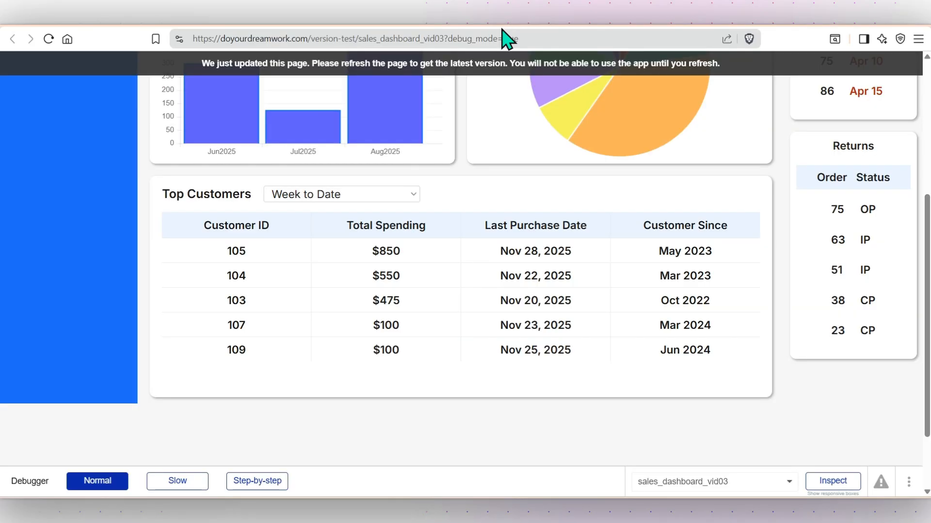
pyautogui.click(49, 39)
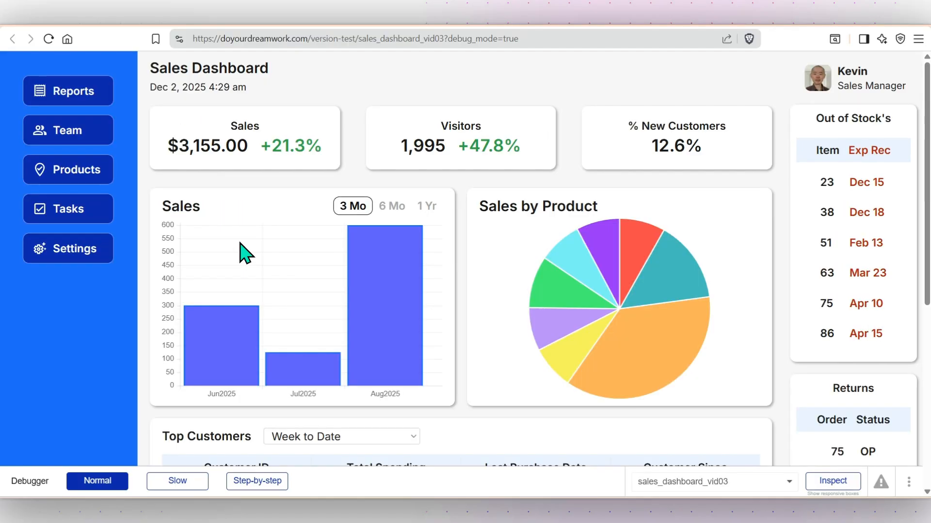
pyautogui.scroll(-5, 246, 249)
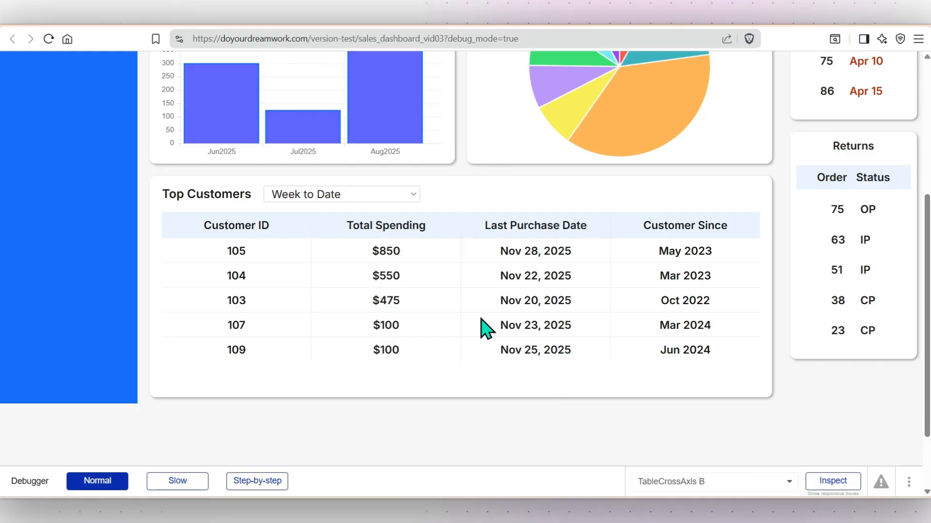
pyautogui.click(401, 191)
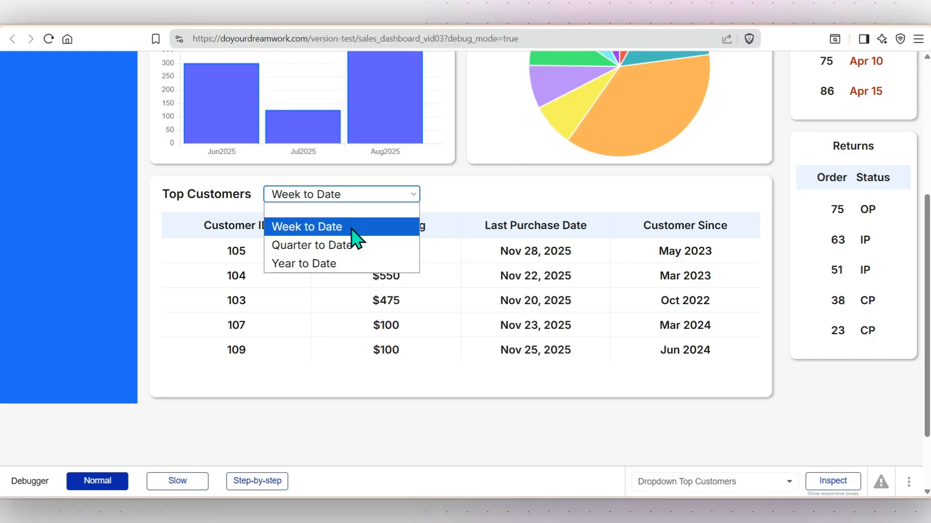
pyautogui.click(340, 248)
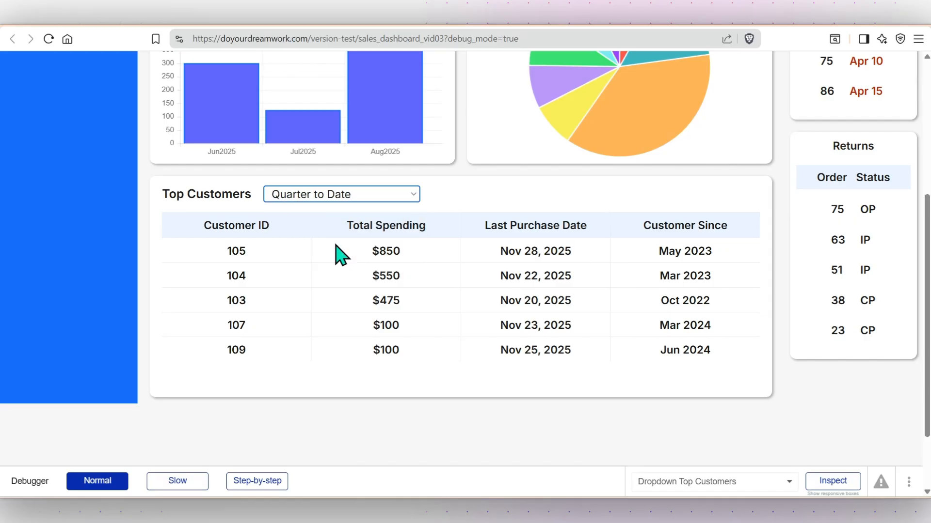
pyautogui.click(352, 198)
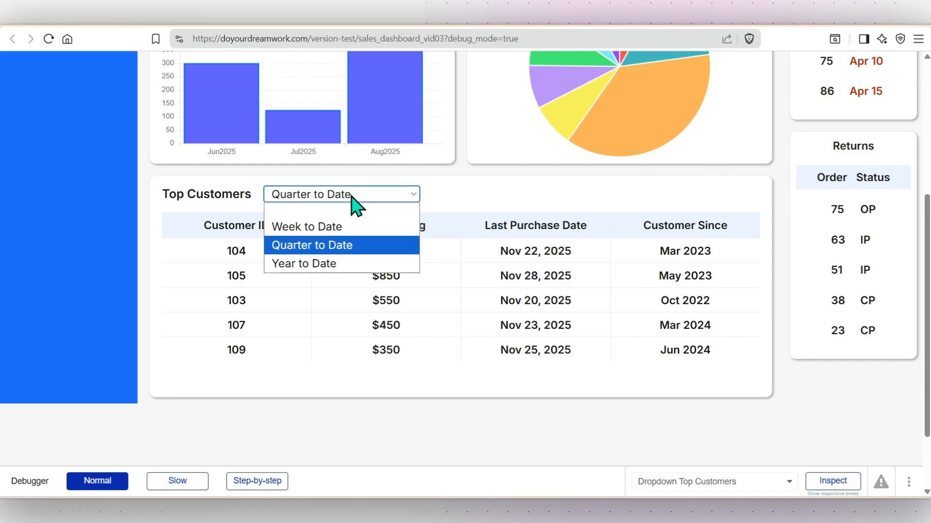
pyautogui.click(323, 262)
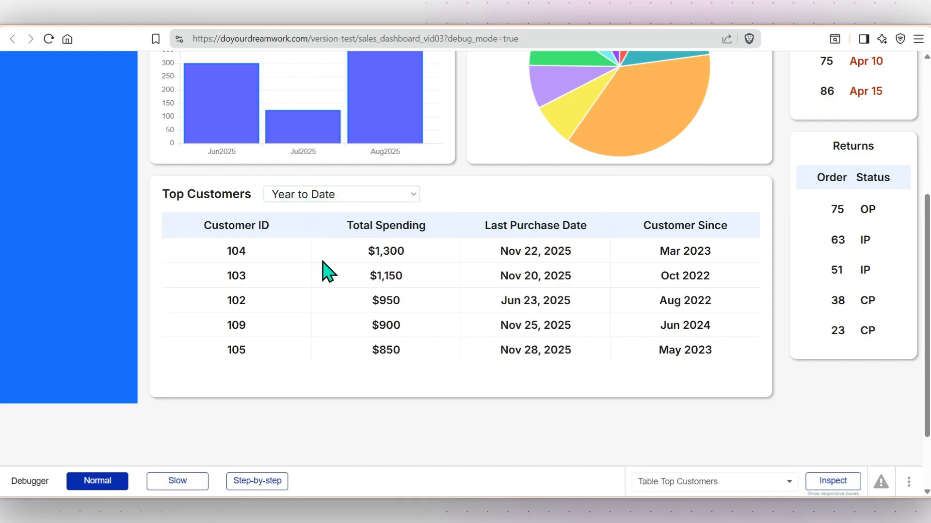
# Retest the Top Customers table by choosing Quarter to Date, Week to Date and Quarter to Date again
pyautogui.click(405, 196)
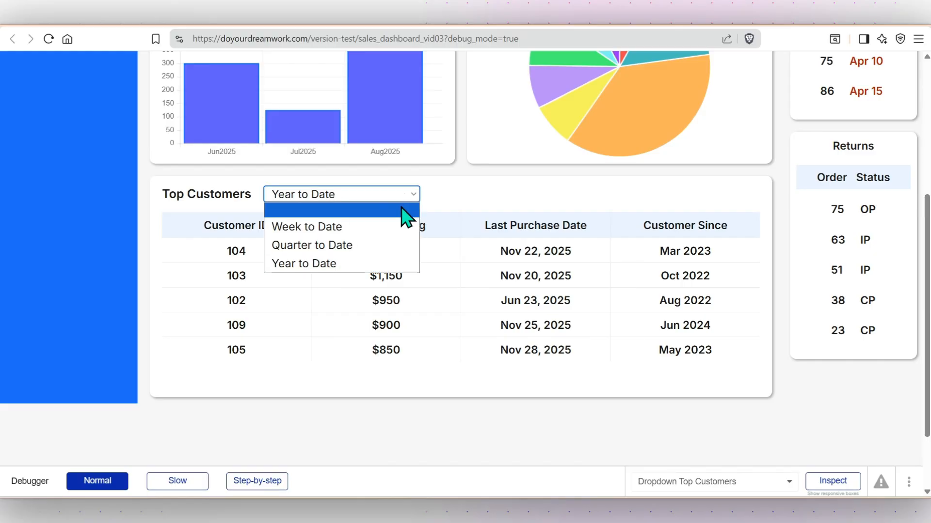
pyautogui.click(385, 246)
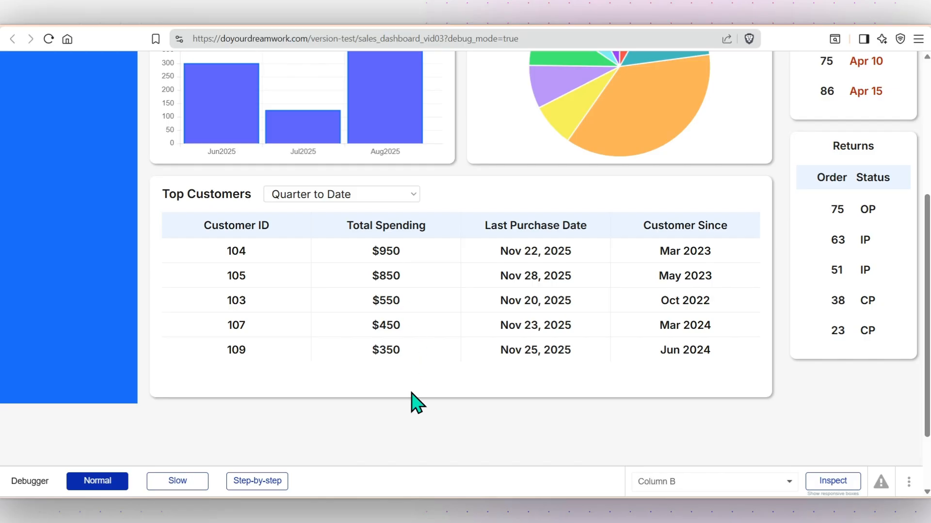
pyautogui.click(415, 195)
pyautogui.click(401, 227)
pyautogui.click(416, 196)
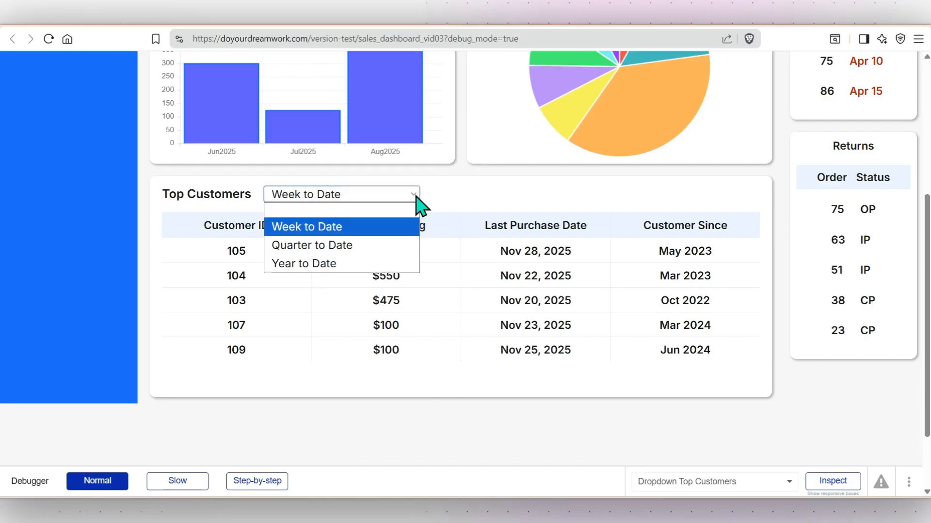
pyautogui.click(388, 246)
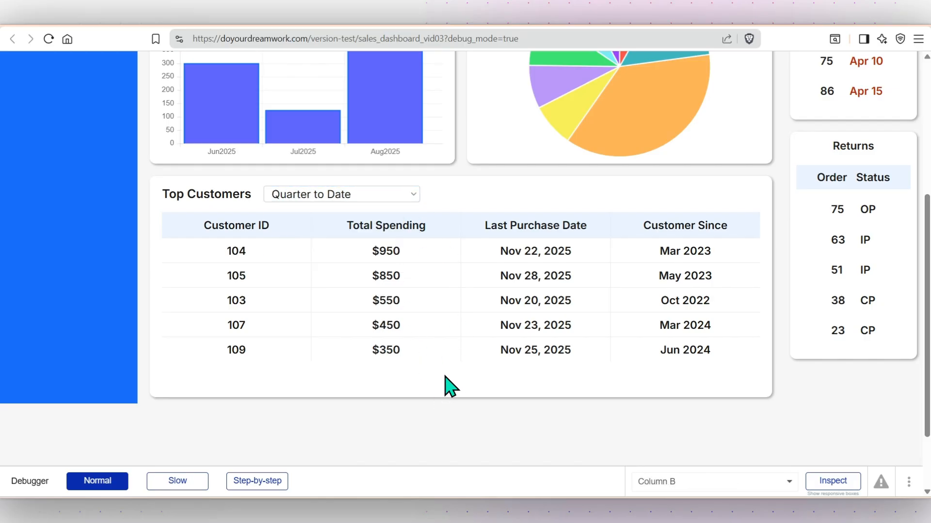
# Set the Top Customers dropdown to Year to Date and review the table's rows
pyautogui.click(390, 195)
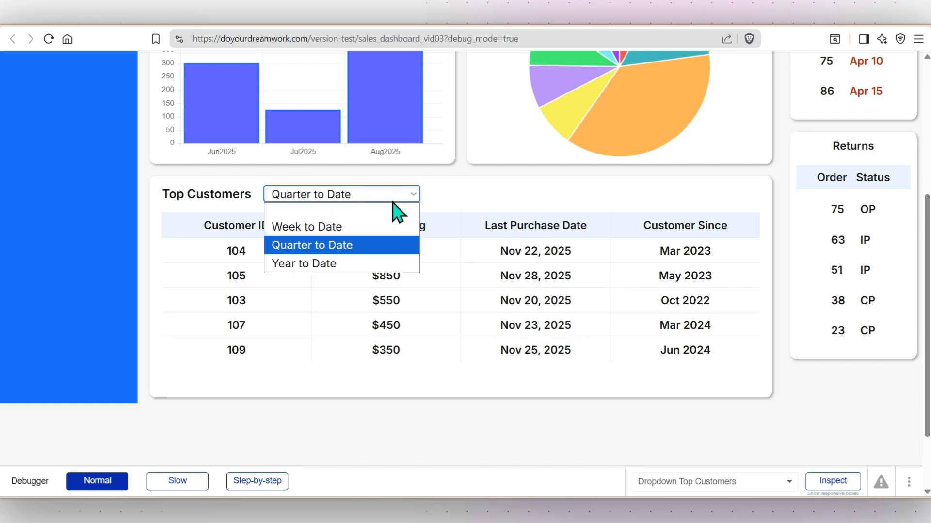
pyautogui.click(450, 210)
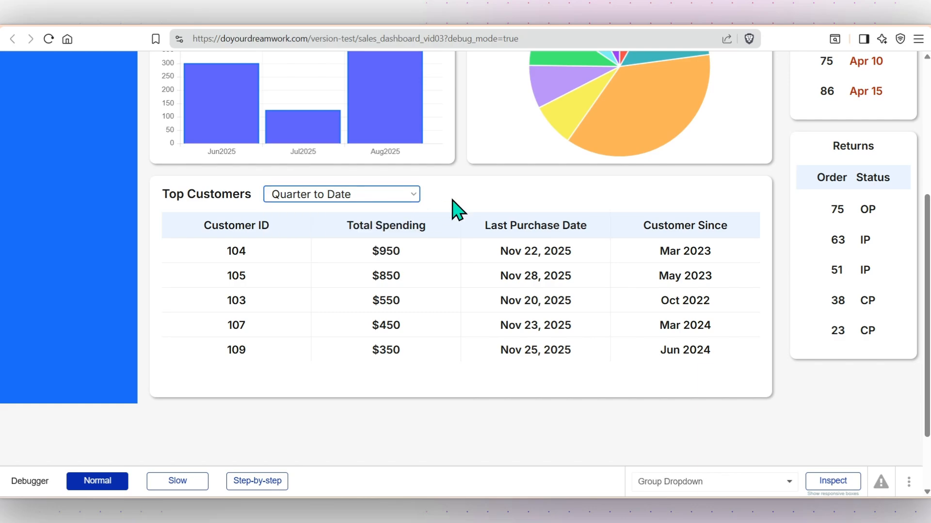
pyautogui.click(412, 195)
pyautogui.click(383, 268)
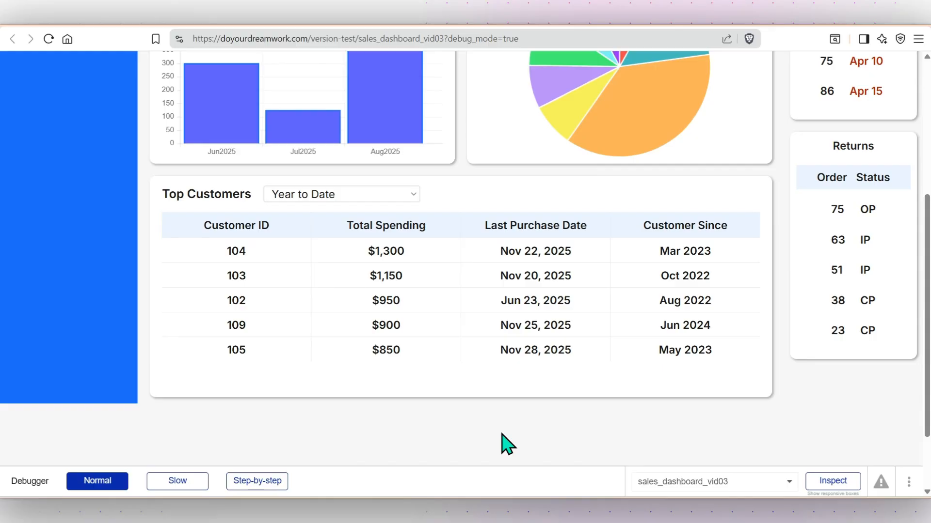
pyautogui.scroll(-2, 507, 443)
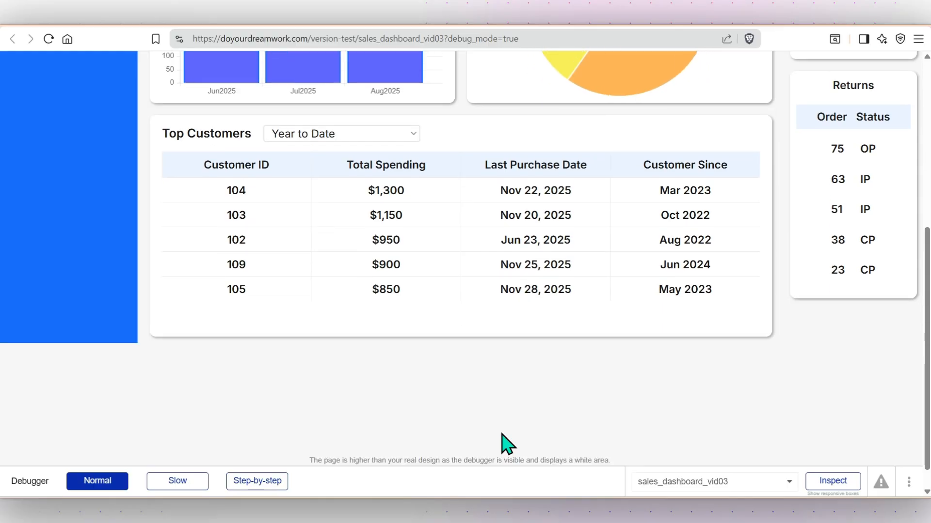